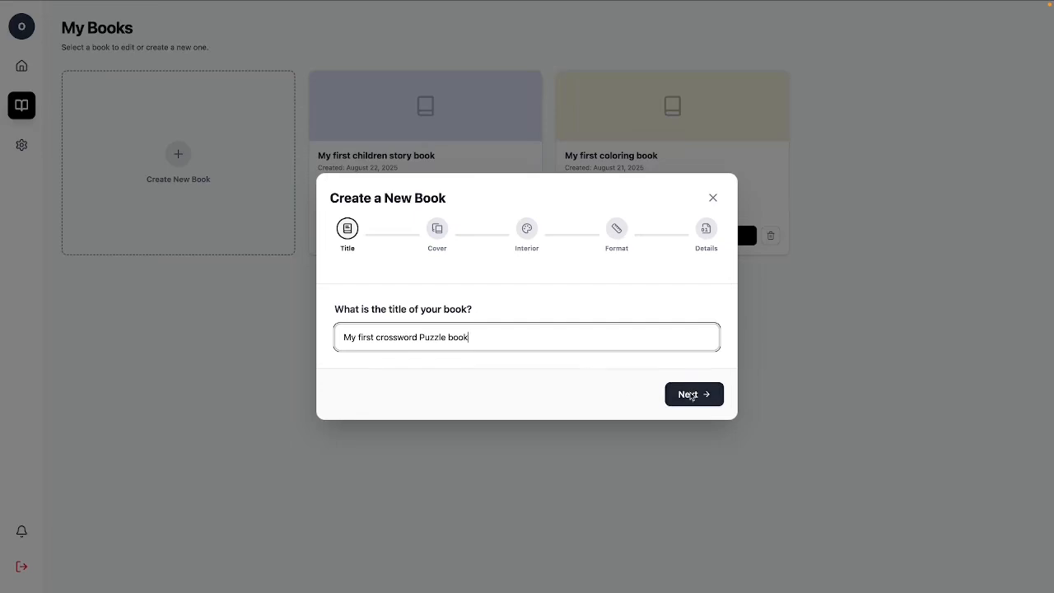
Accept the book title and choose a Paperback cover with the Black Ink and White Paper interior
click(688, 394)
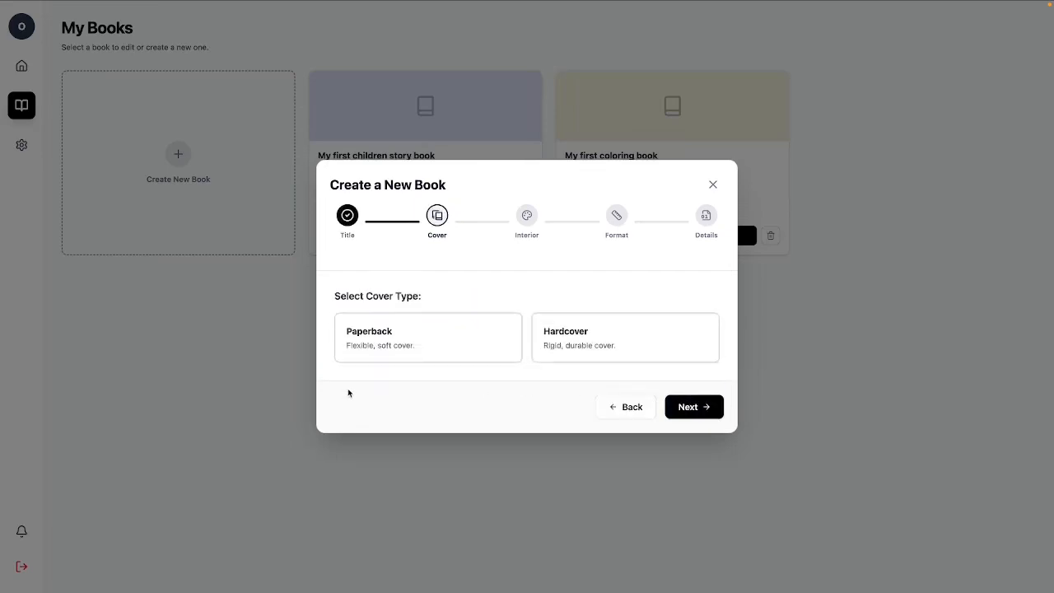
click(383, 347)
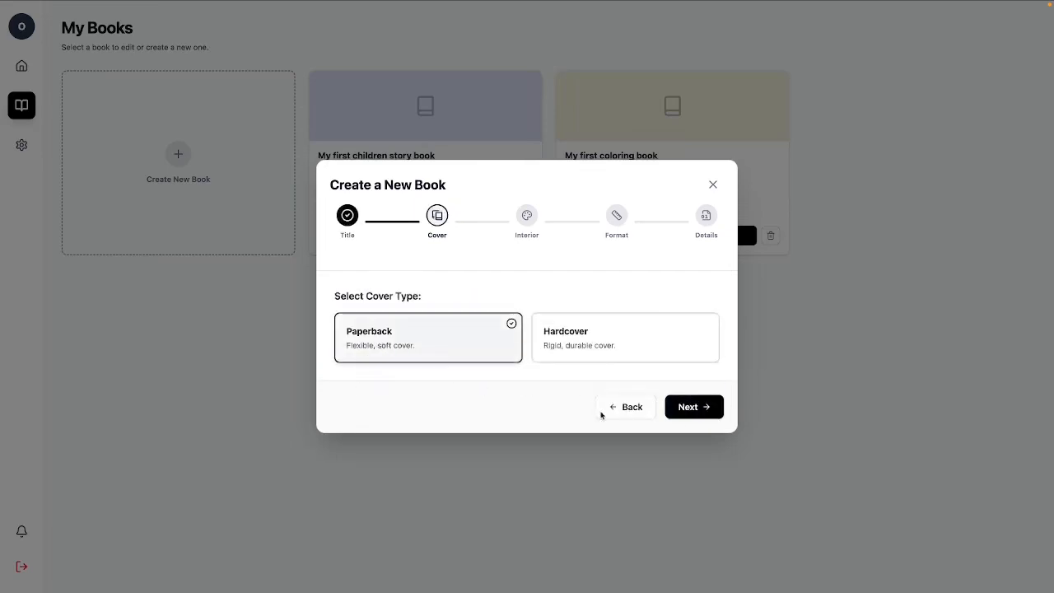
click(708, 406)
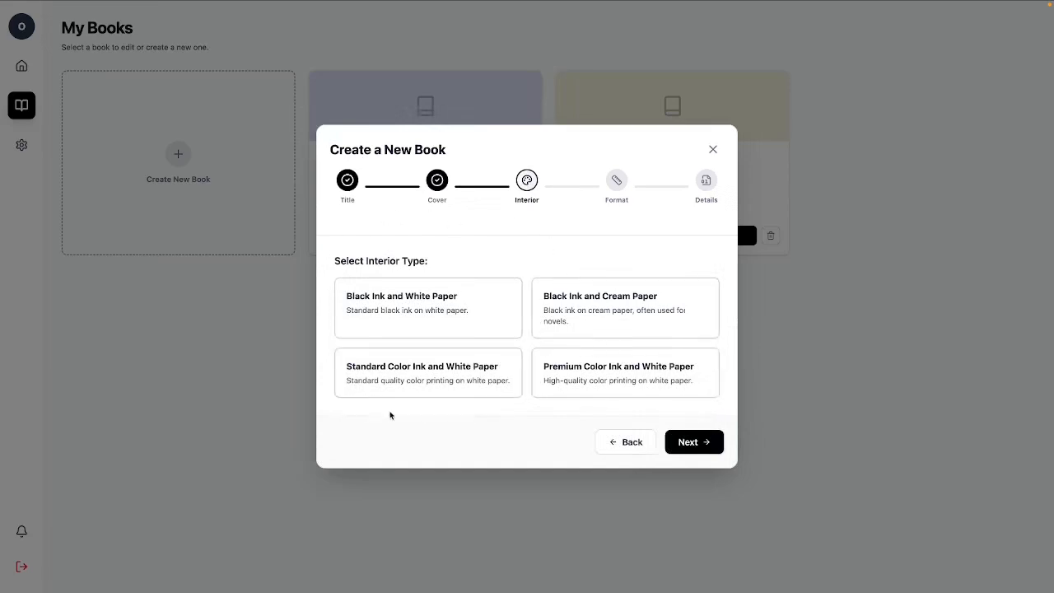
click(402, 322)
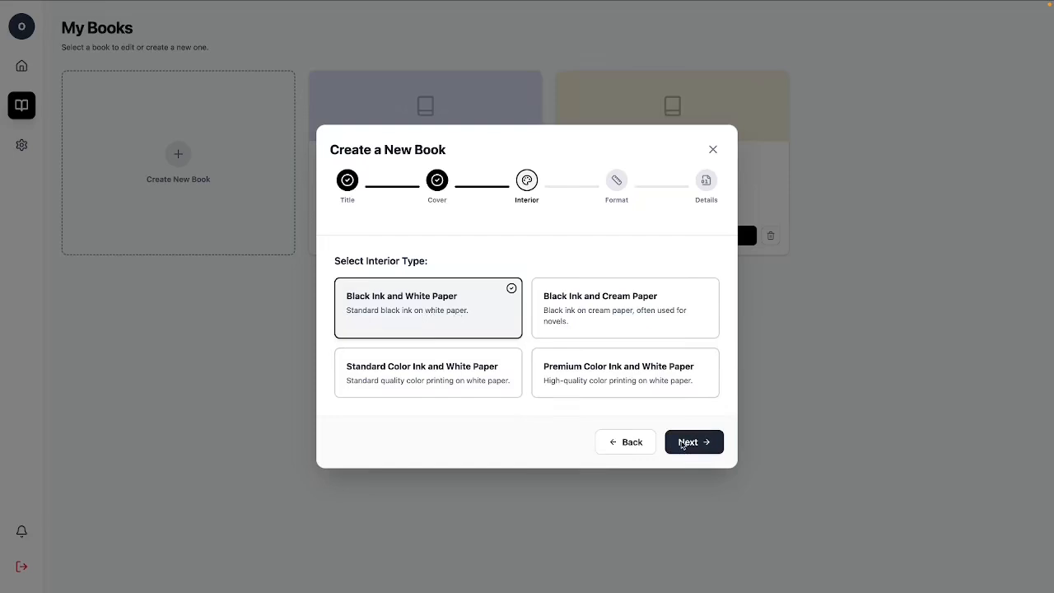
click(682, 443)
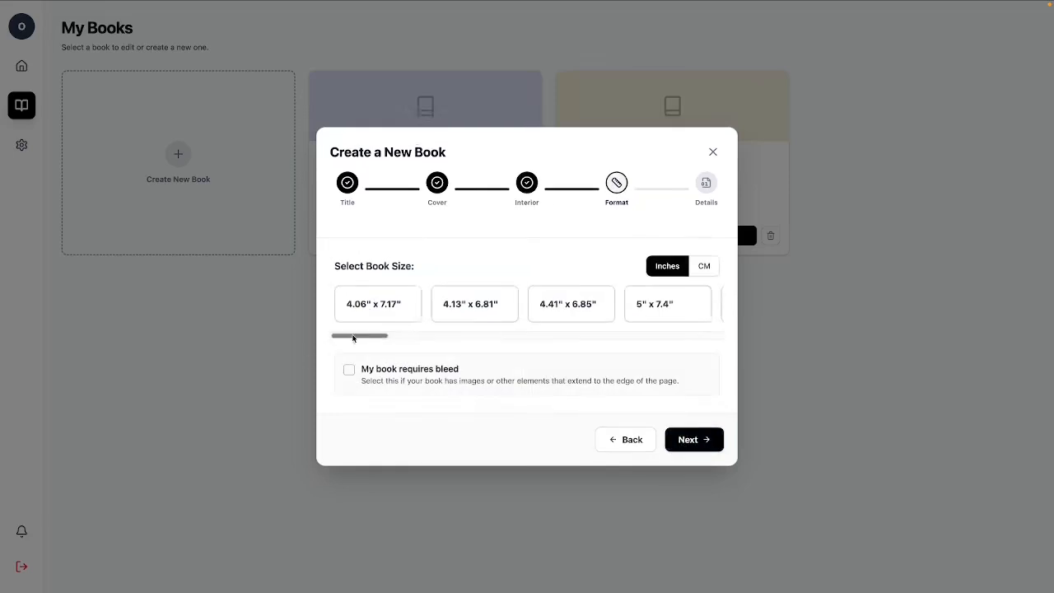
Choose the 6" x 9" book size and mark the book as requiring bleed
drag(352, 338, 494, 337)
click(598, 305)
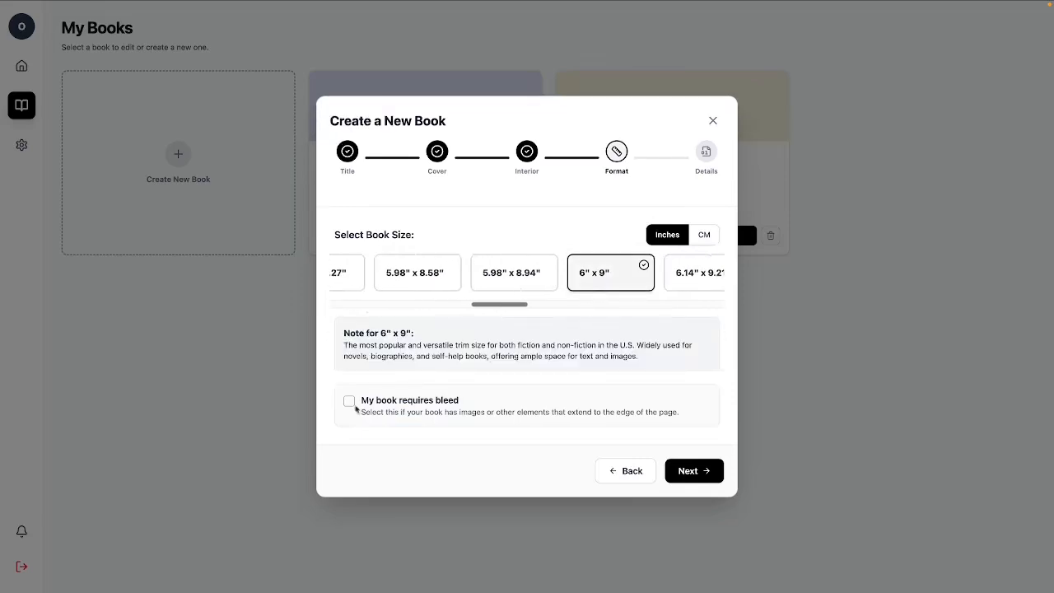
click(350, 406)
click(694, 471)
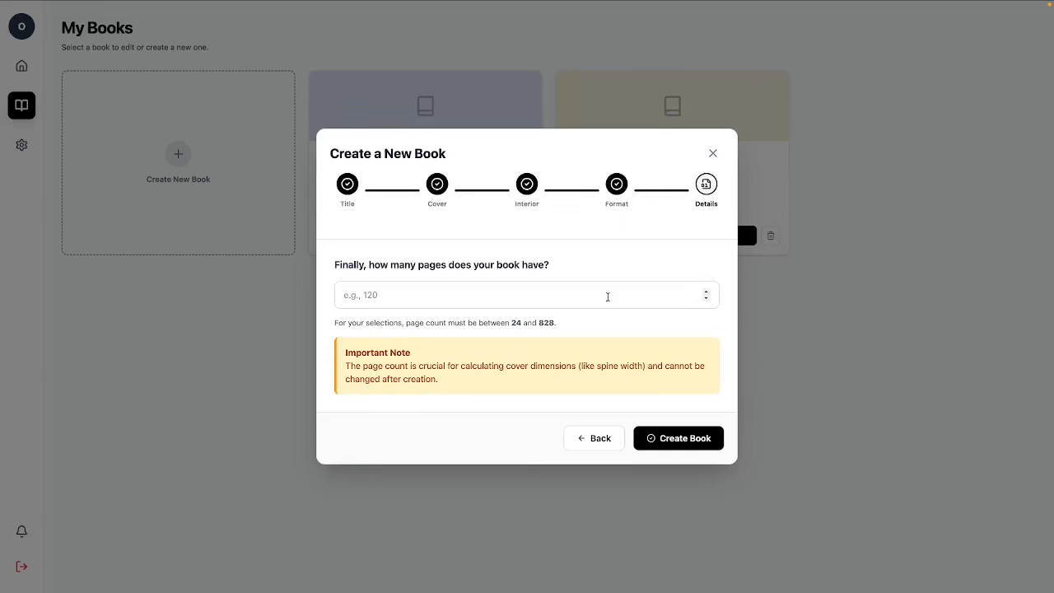
Set the page count to 124 and create the book
click(428, 302)
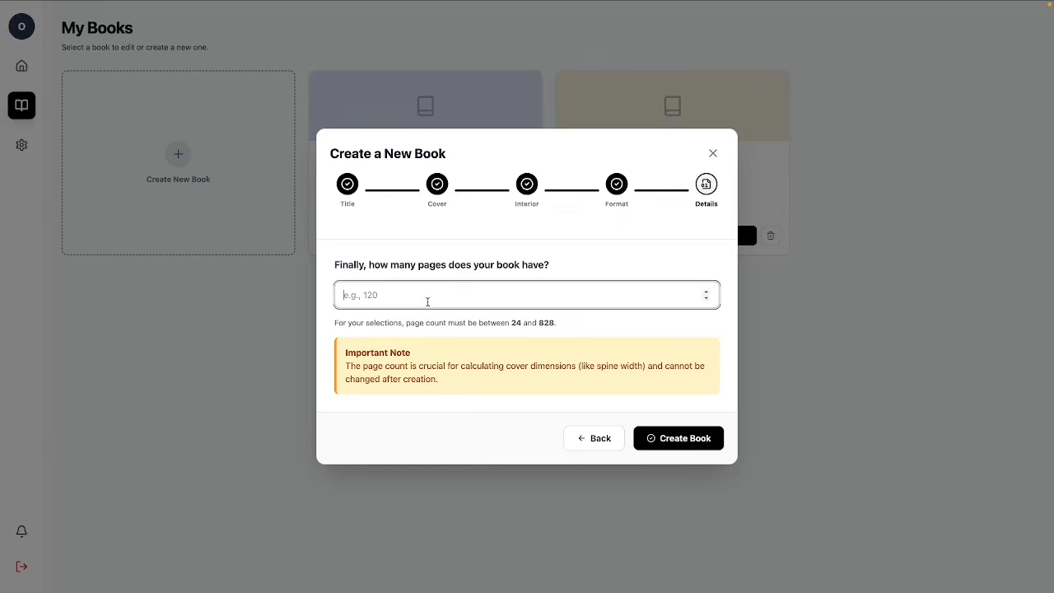
text(124)
click(673, 441)
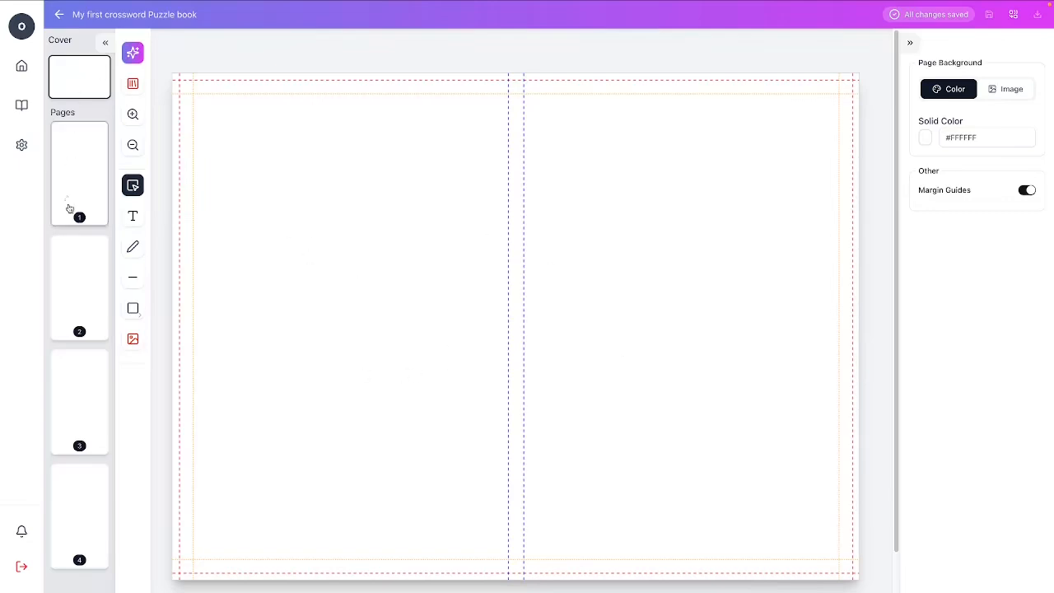
scroll(77, 308, down, 20)
scroll(81, 328, down, 20)
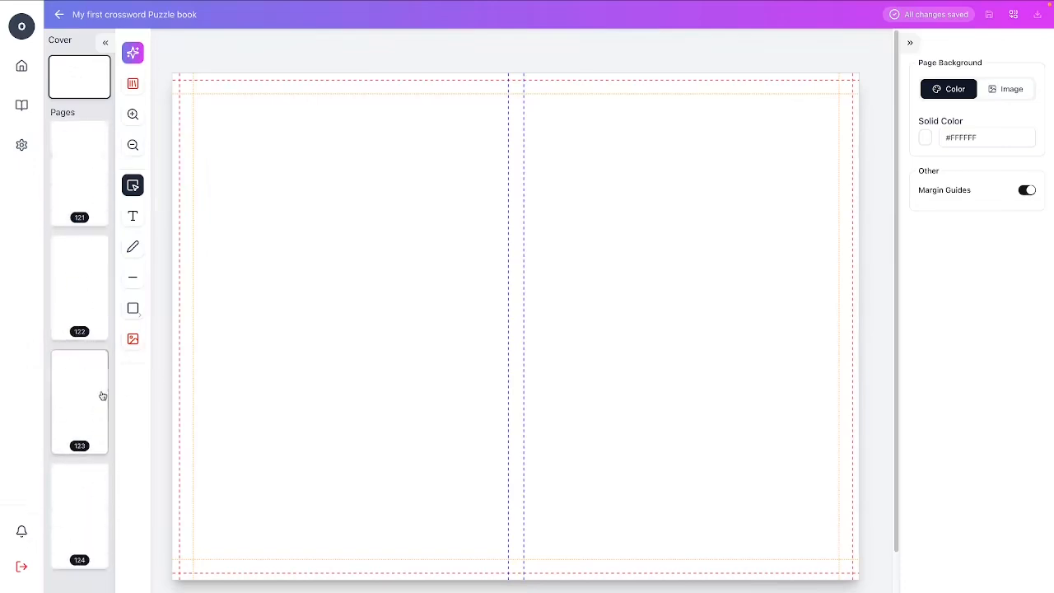
scroll(104, 404, up, 20)
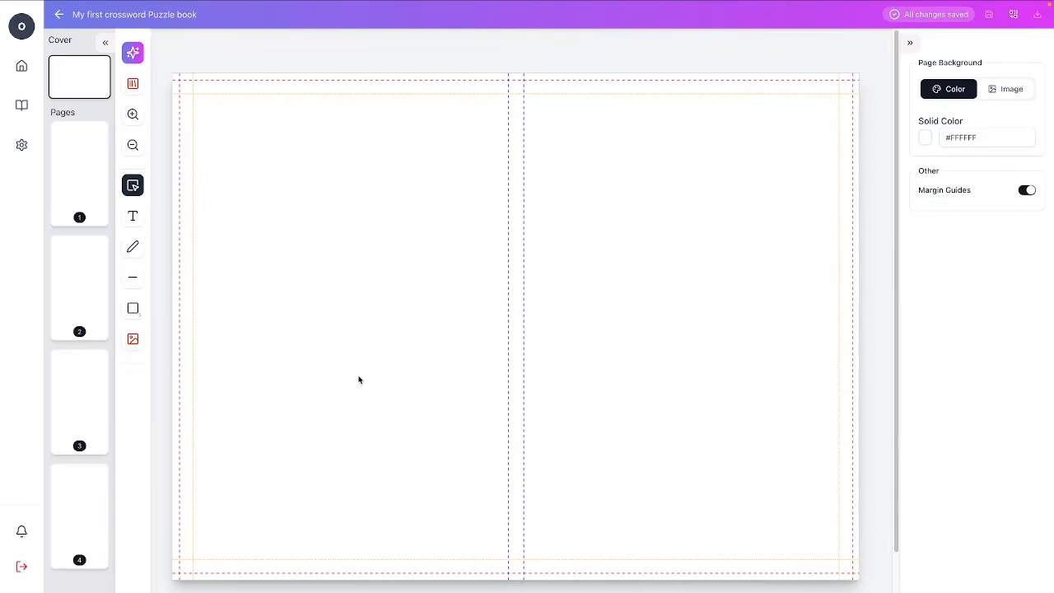
Start the Crossword puzzle generator and enter "Human Anatomy,Medicine" as the theme
click(134, 56)
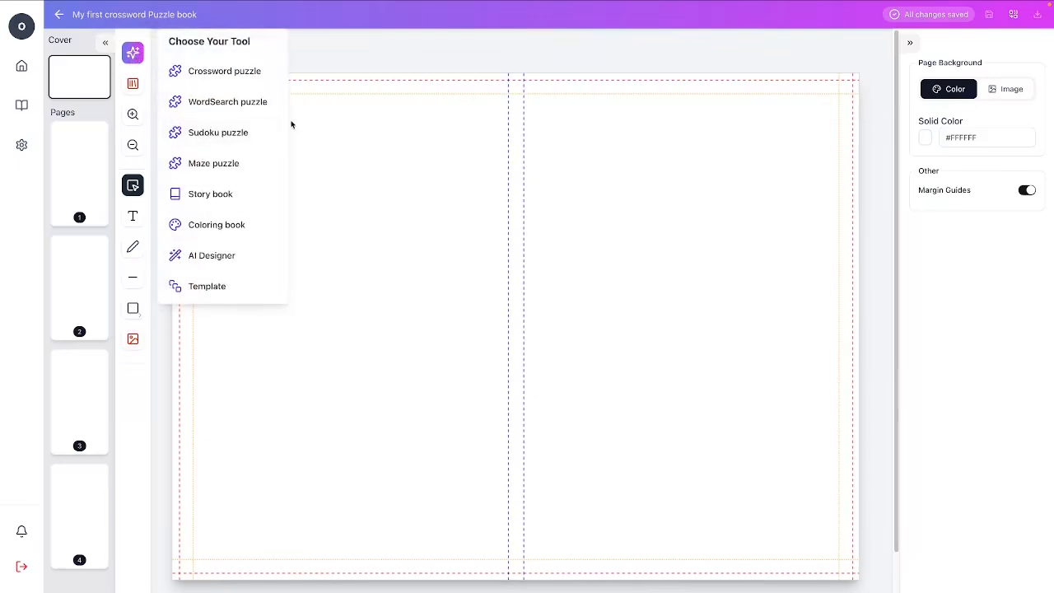
click(230, 74)
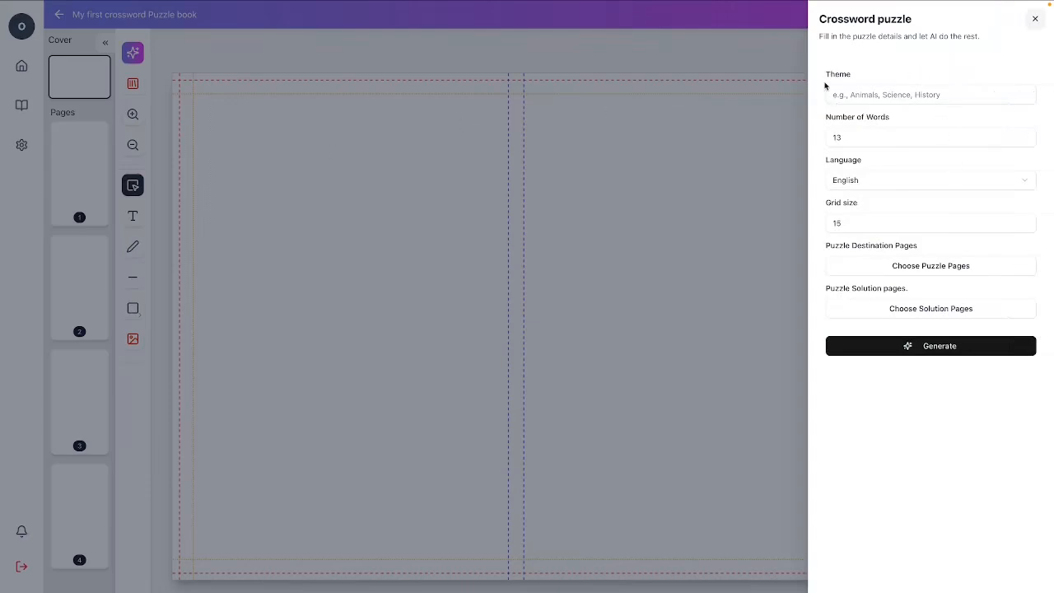
click(858, 95)
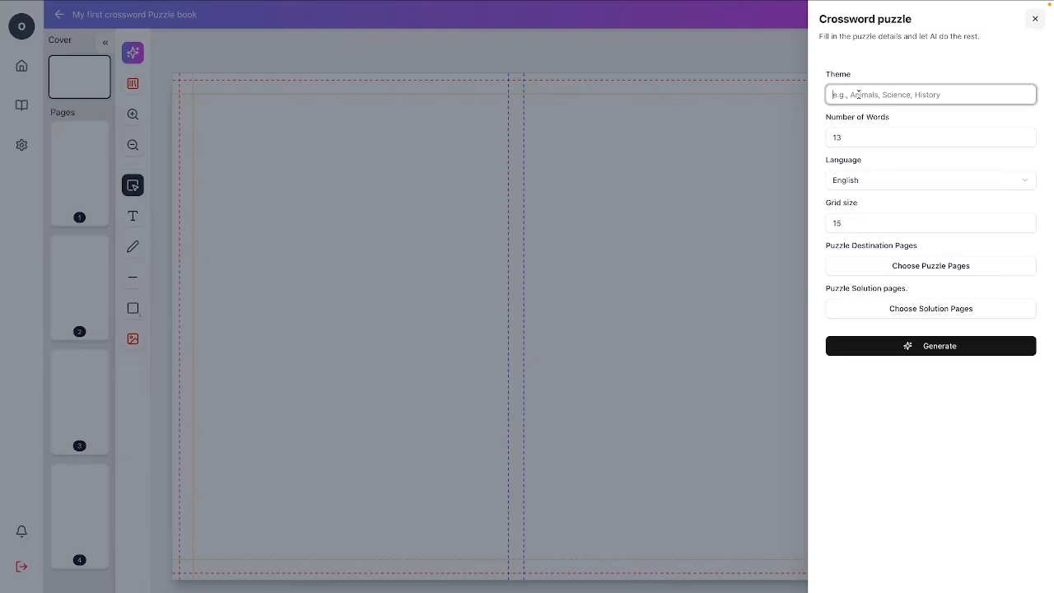
text(Humanin An)
key(BackSpace)
key(BackSpace)
key(BackSpace)
key(BackSpace)
key(BackSpace)
text(Anatomy,)
text(Me)
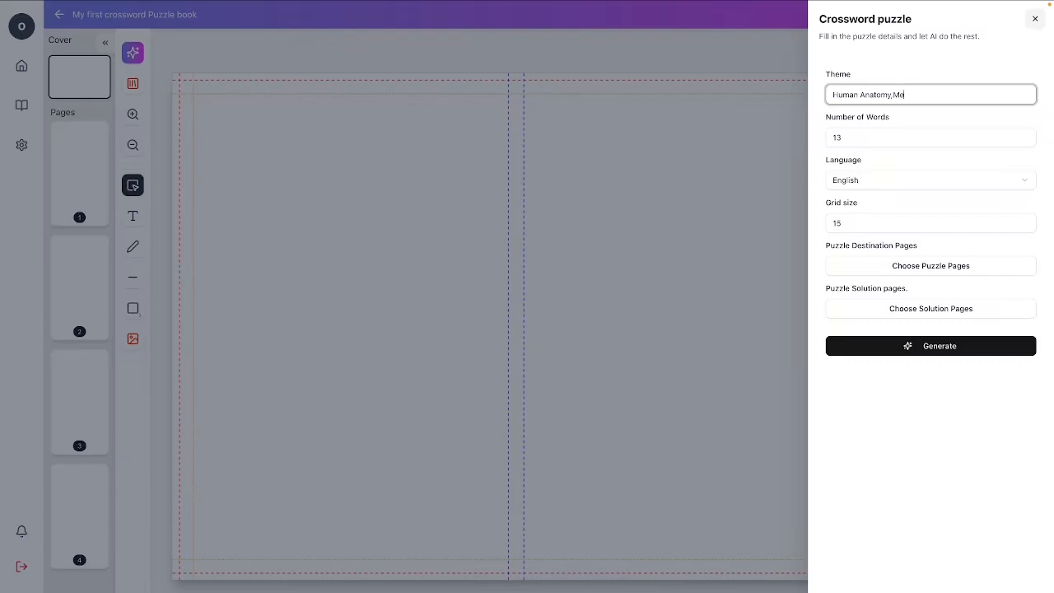
text(dicine)
key(Tab)
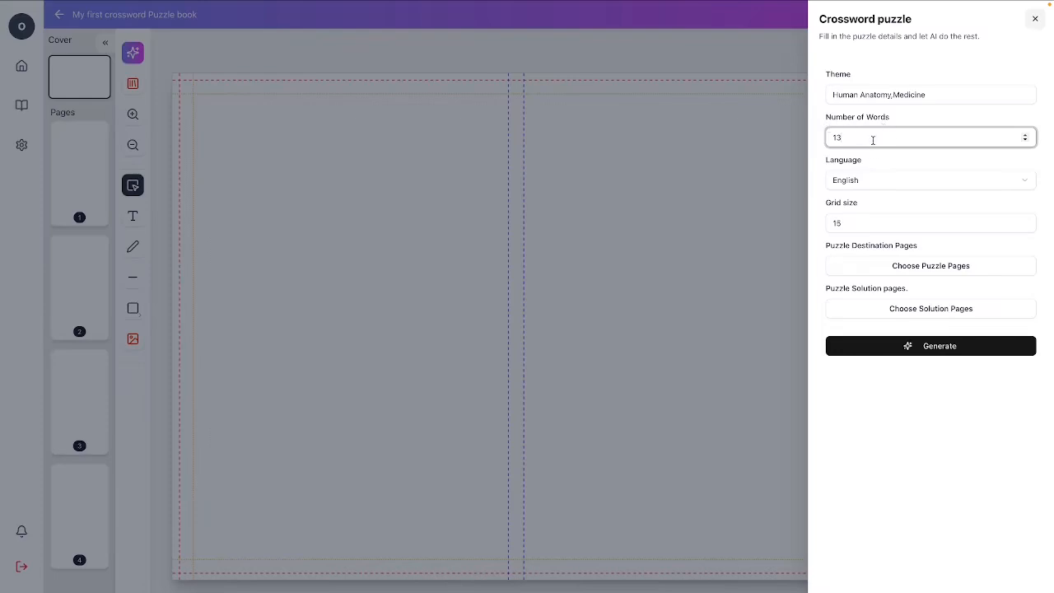
Set the number of words per crossword to 12 and choose English as the language
drag(842, 138, 822, 141)
text(10)
key(BackSpace)
text(2)
click(879, 158)
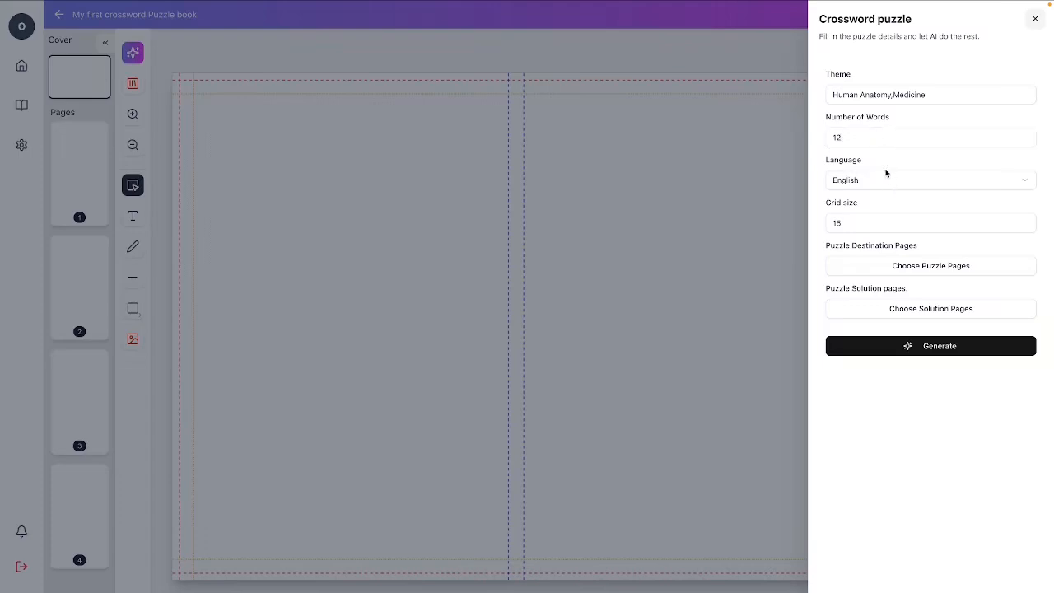
click(890, 182)
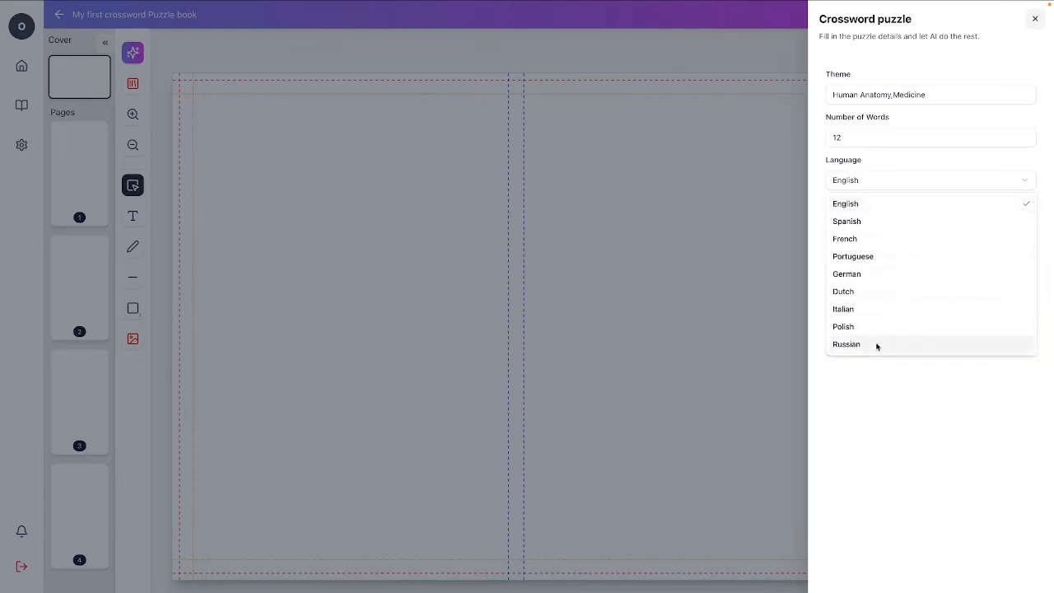
click(860, 203)
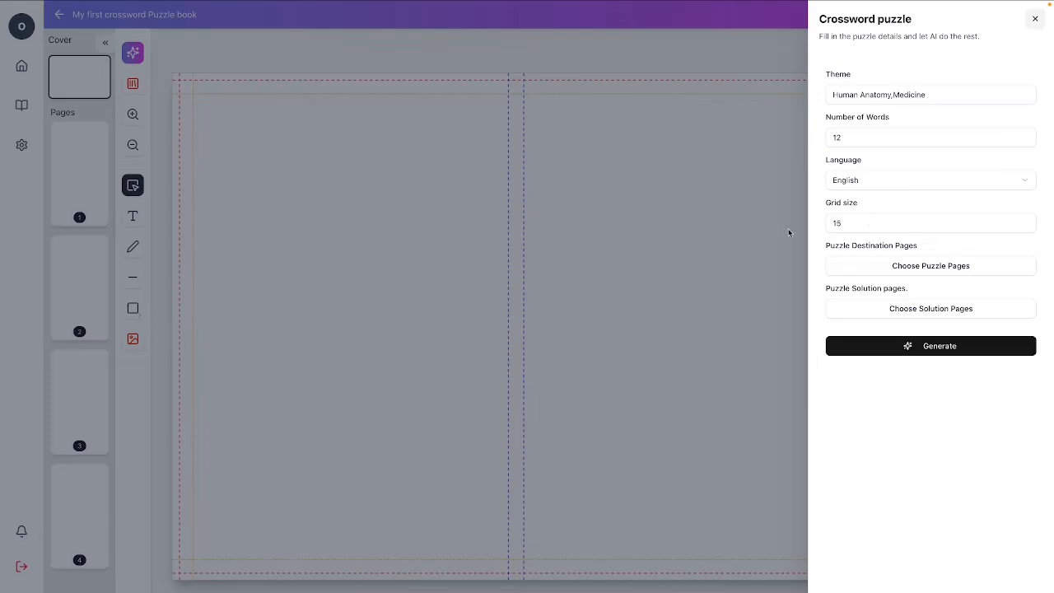
Assign pages 3 through 62 as the puzzle destination pages
click(926, 266)
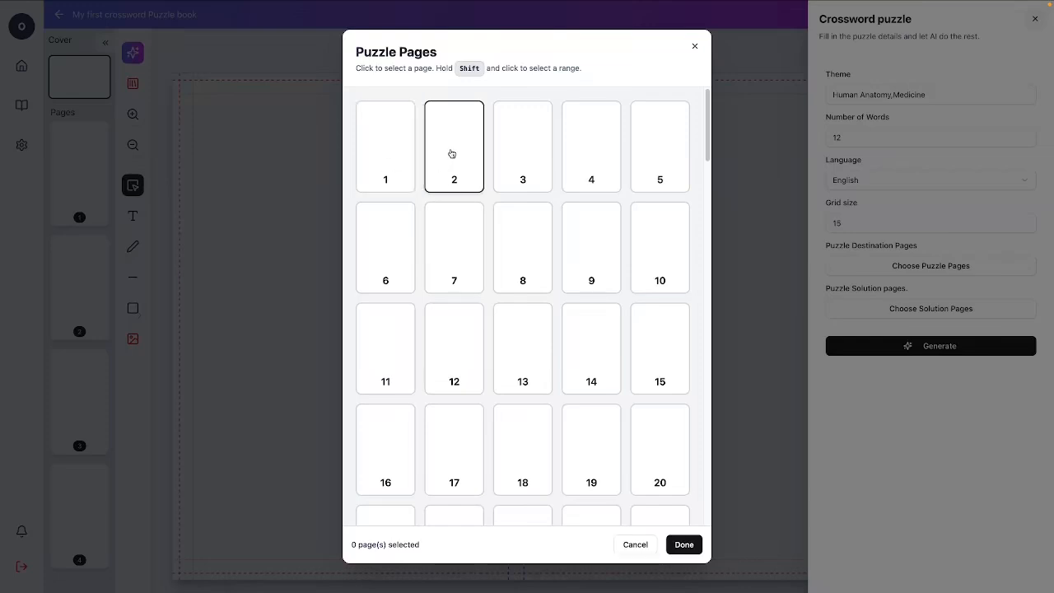
click(523, 156)
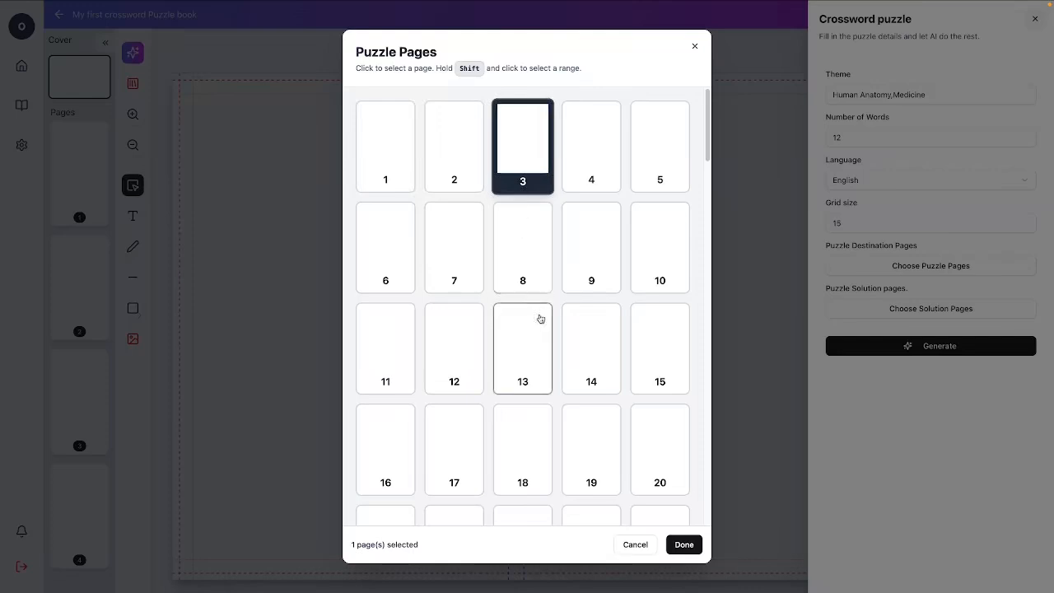
scroll(539, 317, down, 10)
scroll(539, 323, down, 2)
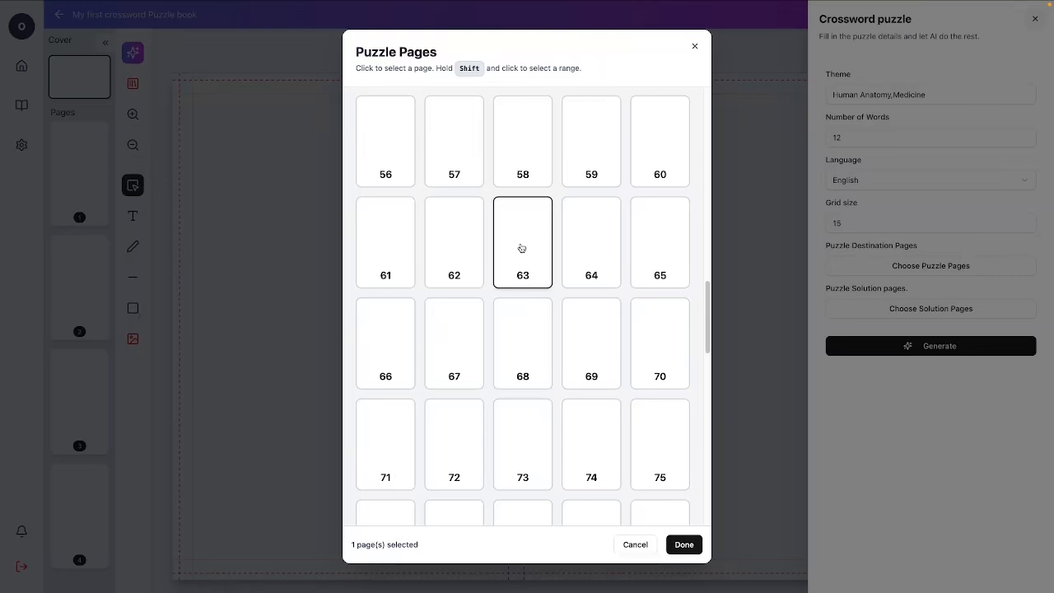
shift+click(522, 261)
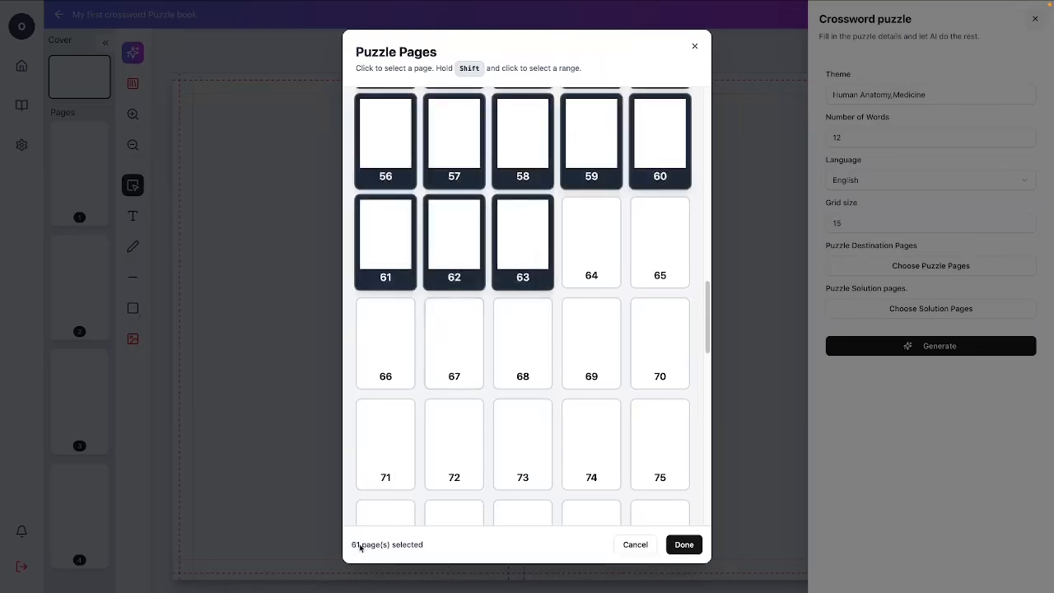
click(520, 251)
drag(350, 546, 444, 552)
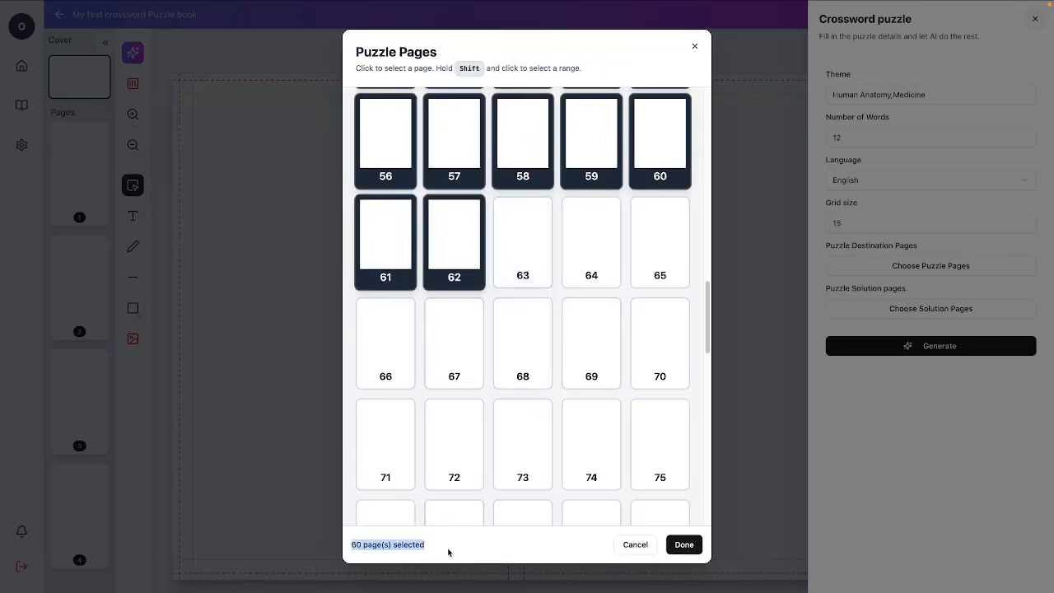
click(469, 552)
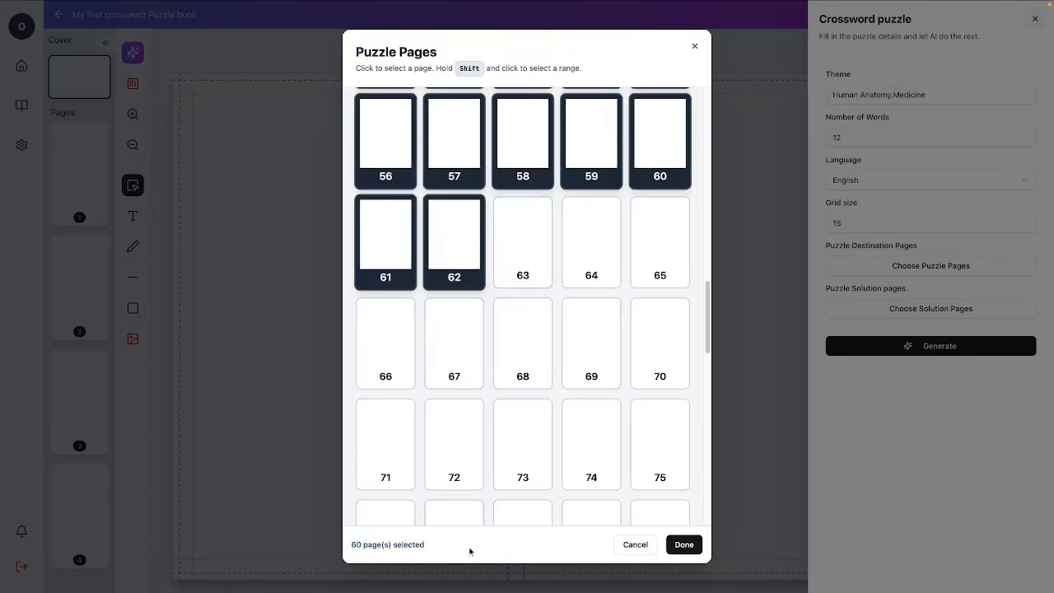
click(680, 546)
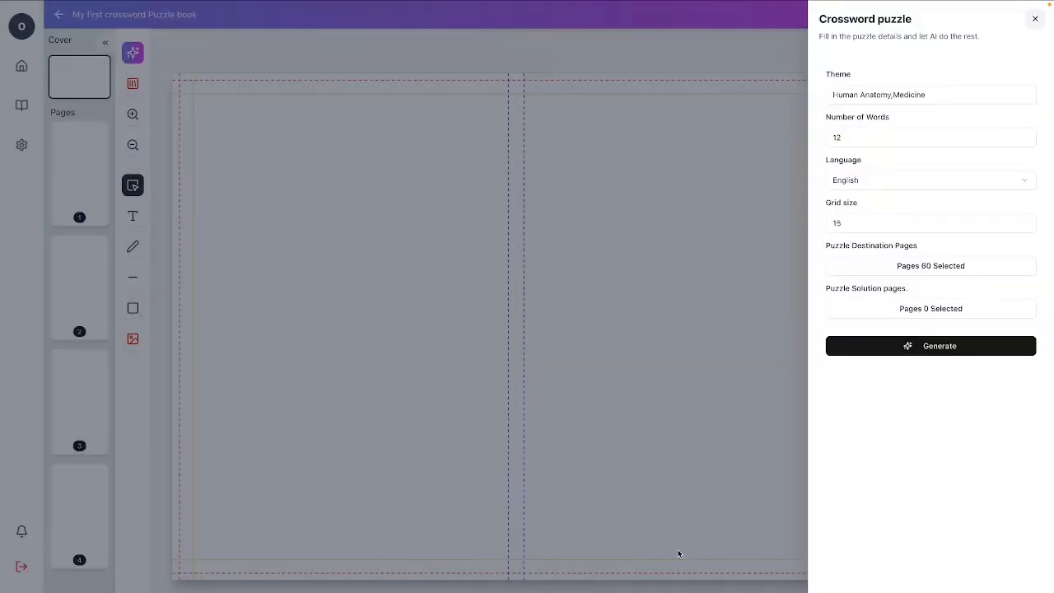
Assign pages 65 through 124 as the puzzle solution pages
click(935, 310)
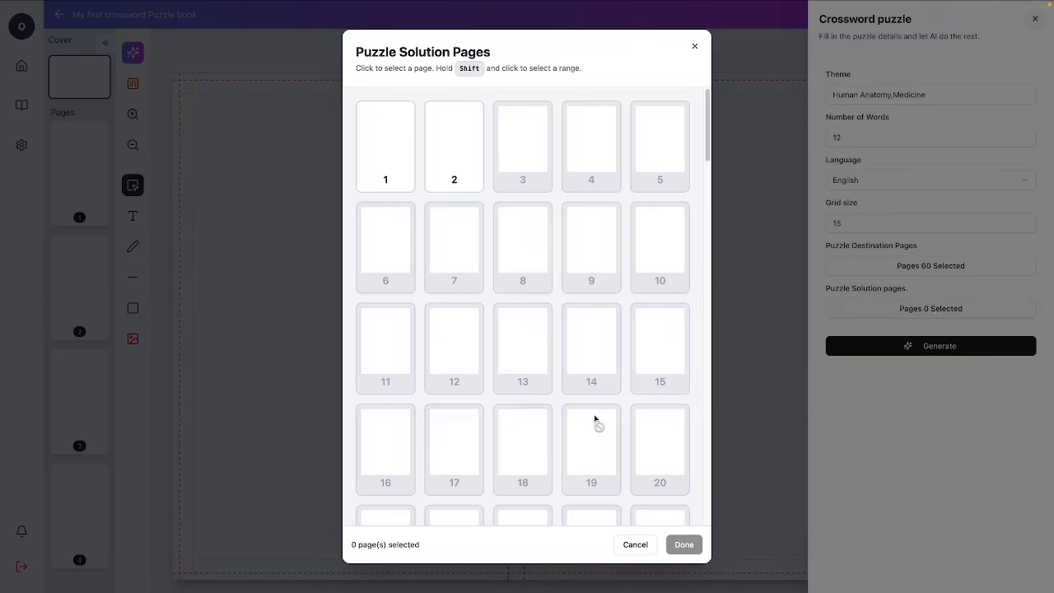
scroll(618, 425, down, 1)
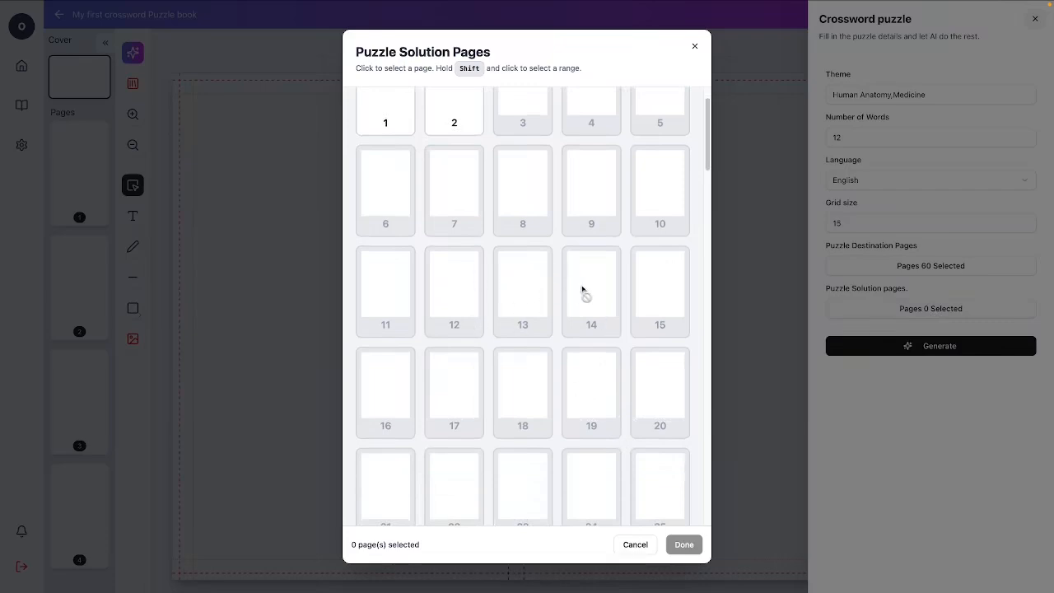
scroll(590, 387, down, 10)
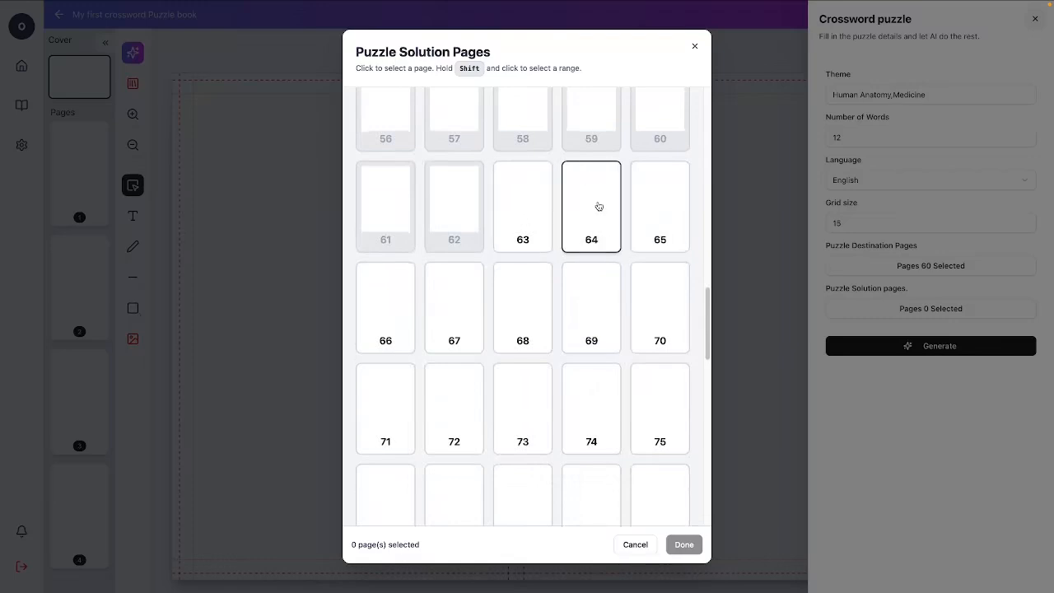
click(660, 225)
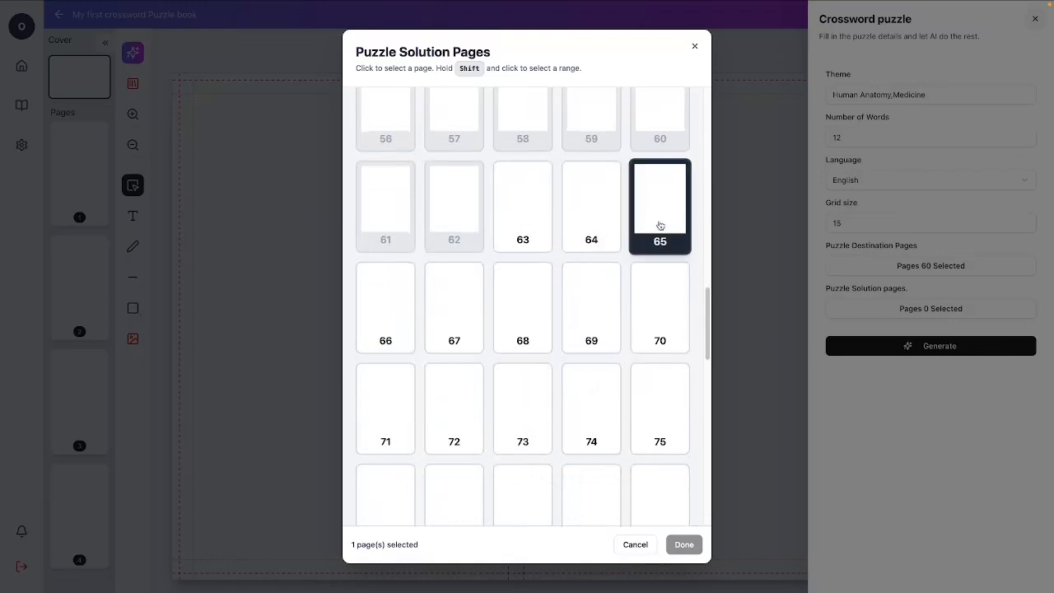
scroll(553, 404, down, 10)
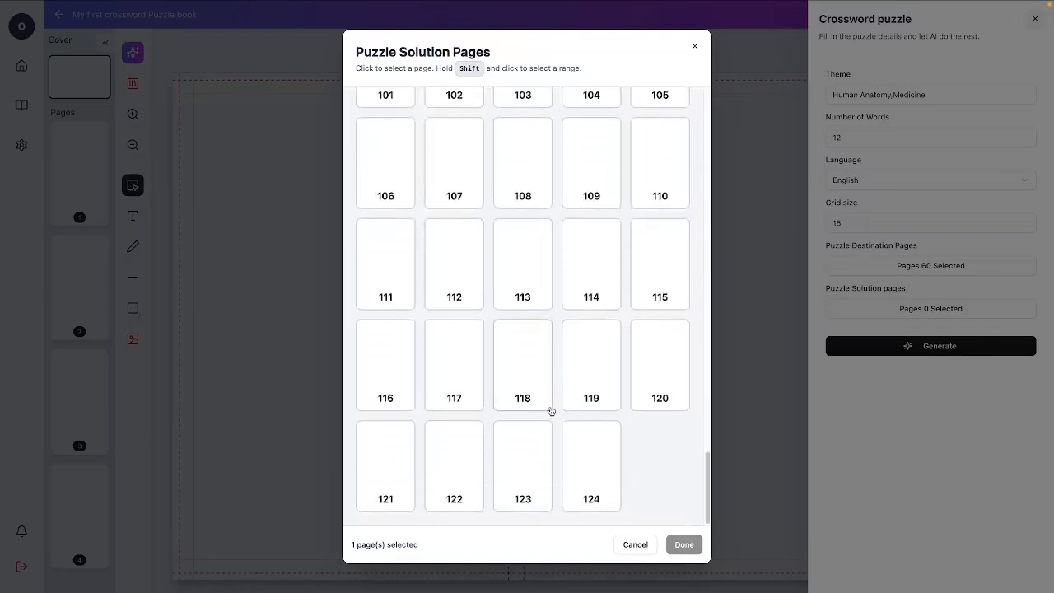
shift+click(597, 466)
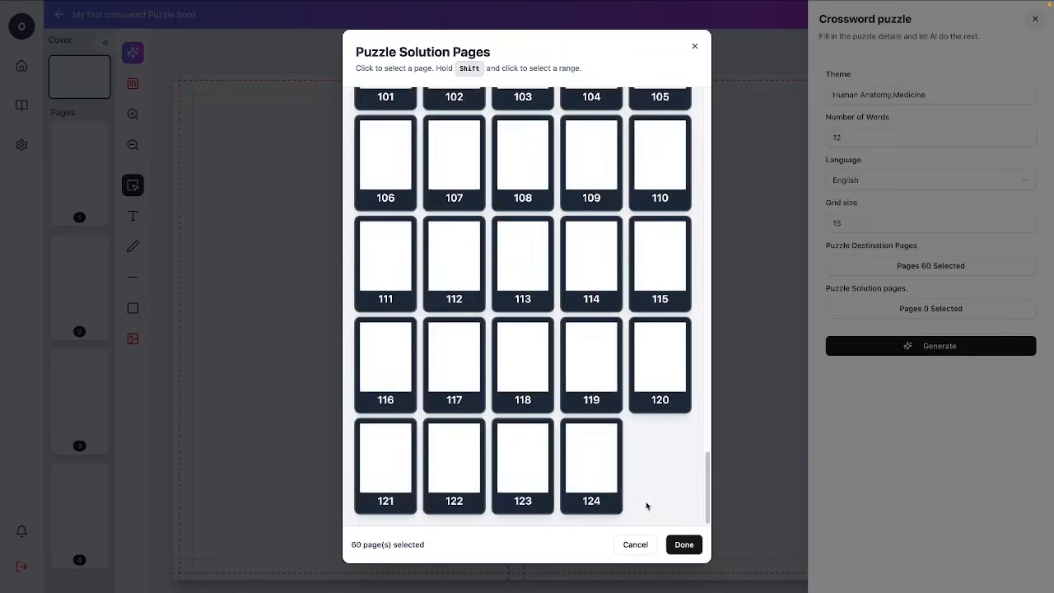
click(683, 546)
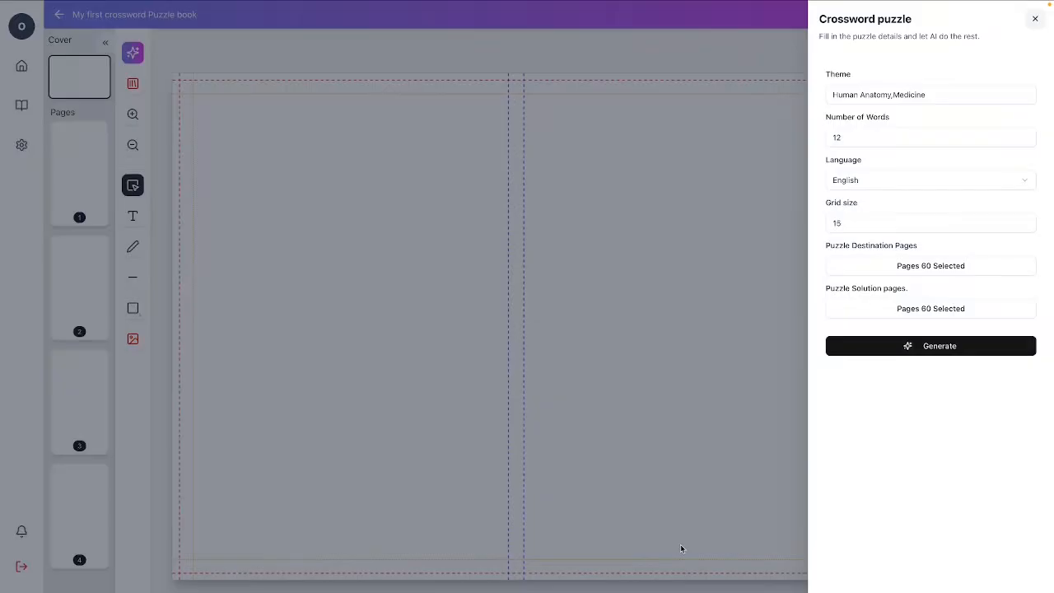
Generate the crossword puzzles and open page 3 of the book on the canvas
click(932, 349)
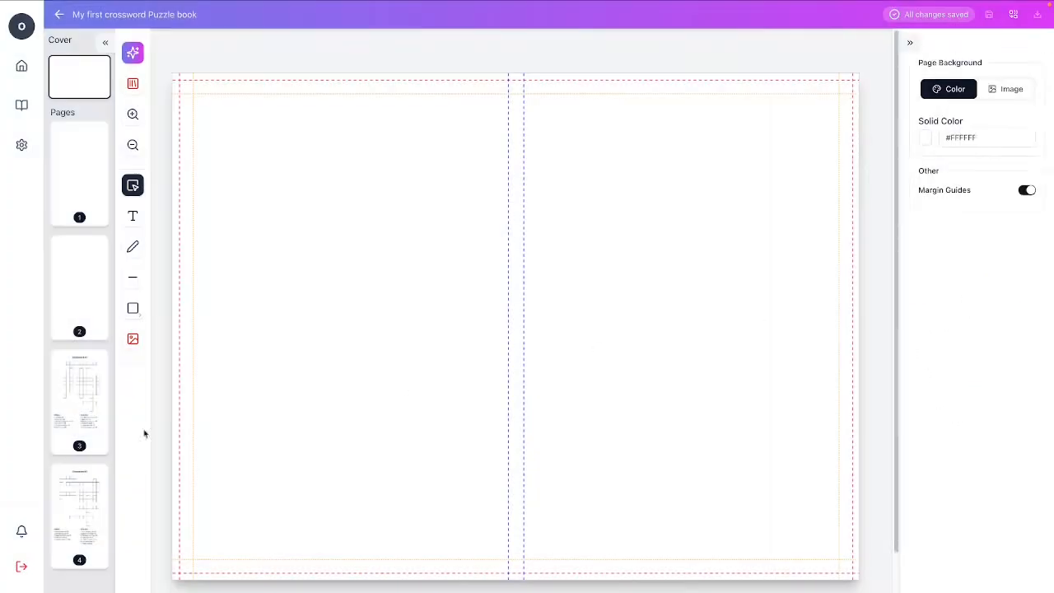
click(93, 407)
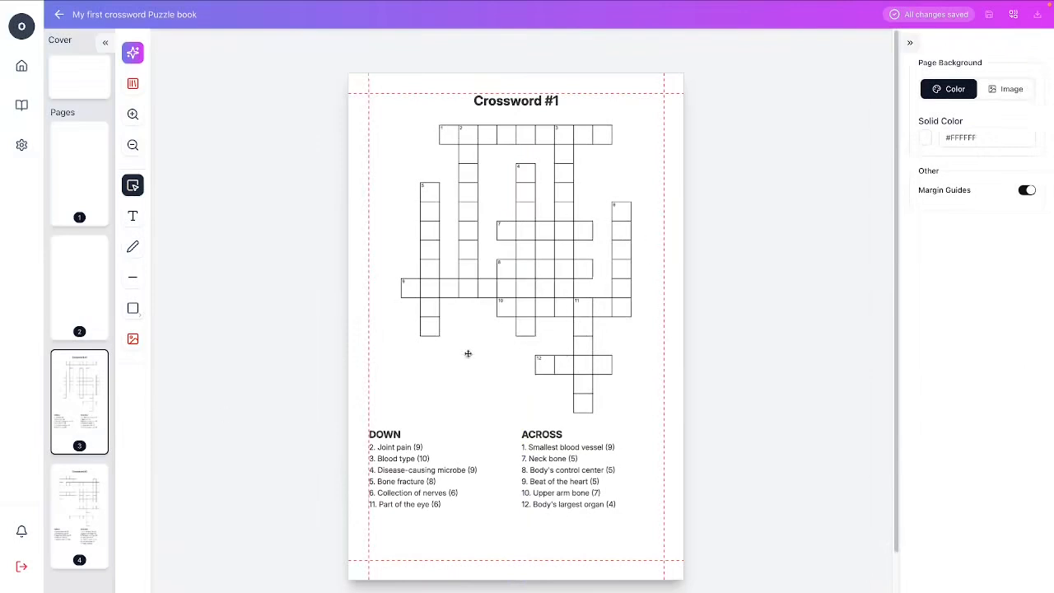
Browse the generated puzzle pages, view the solution for Crossword #23 on page 87, and return to page 3
scroll(88, 371, down, 1)
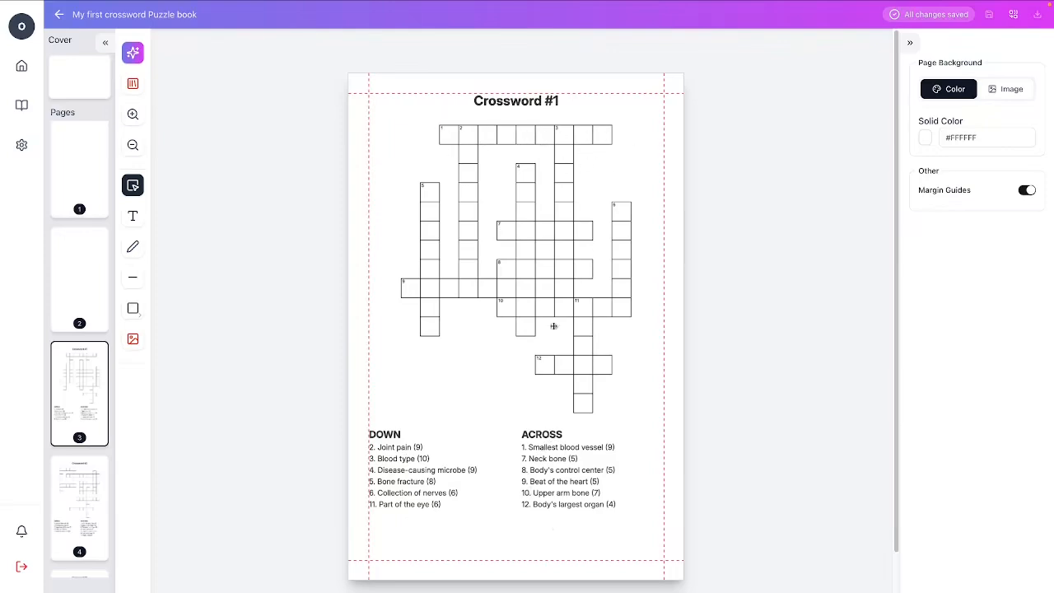
mouse_move(4, 467)
scroll(89, 469, down, 10)
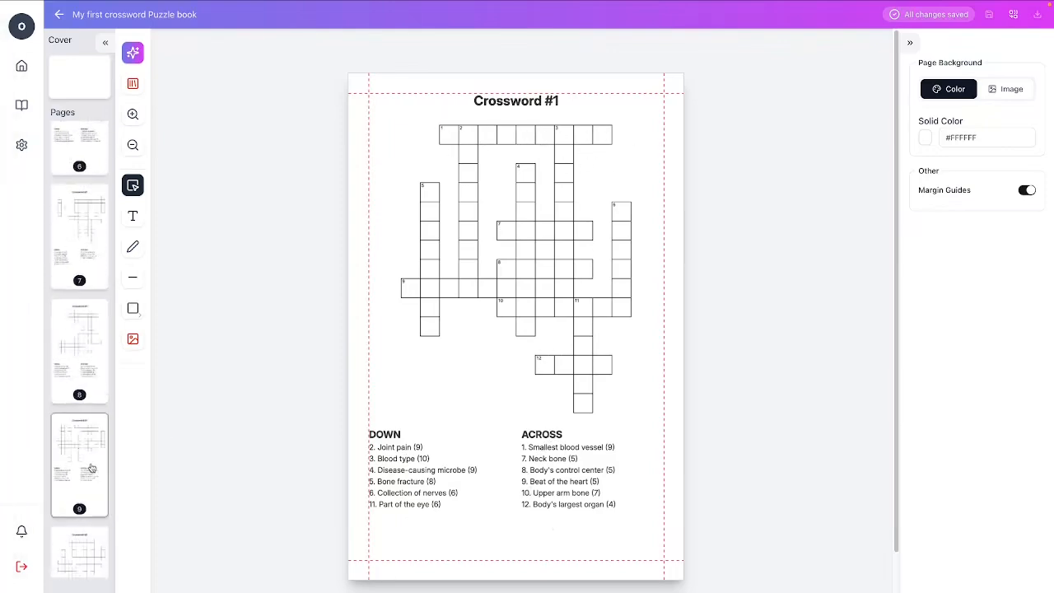
scroll(91, 469, down, 20)
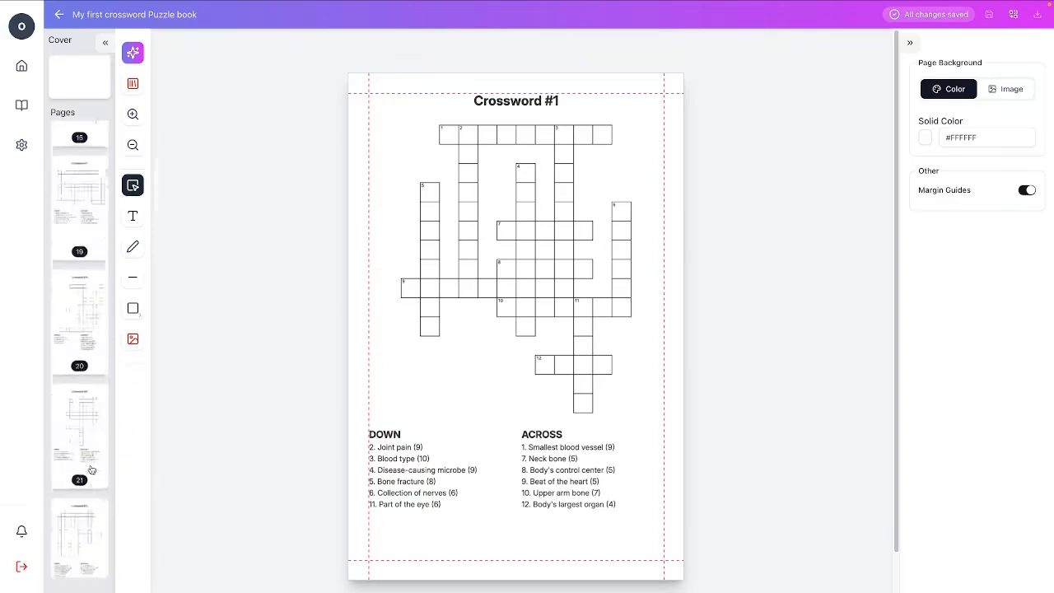
click(80, 372)
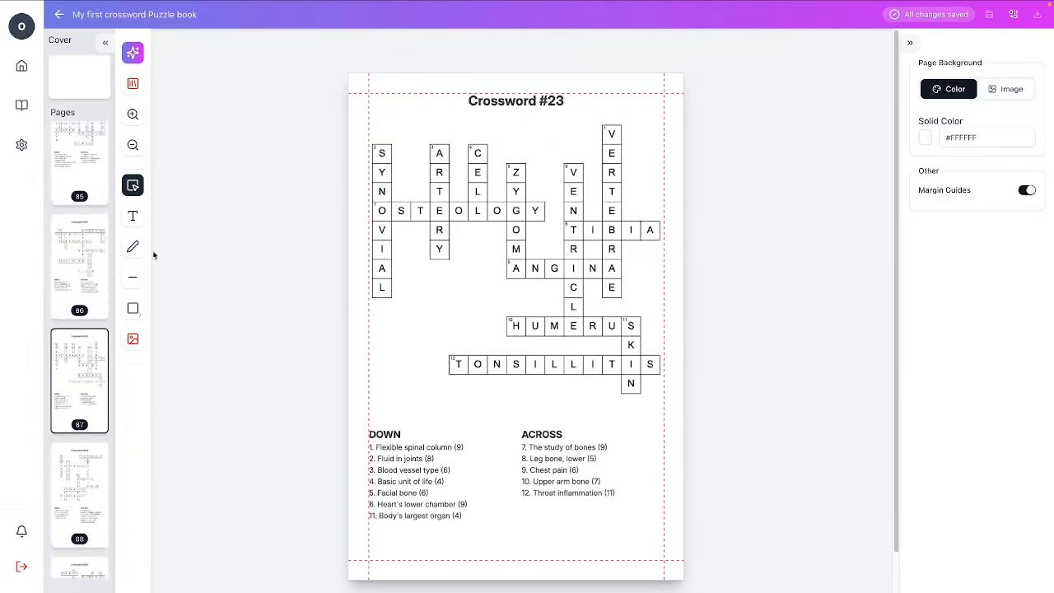
scroll(88, 385, up, 10)
scroll(88, 385, up, 20)
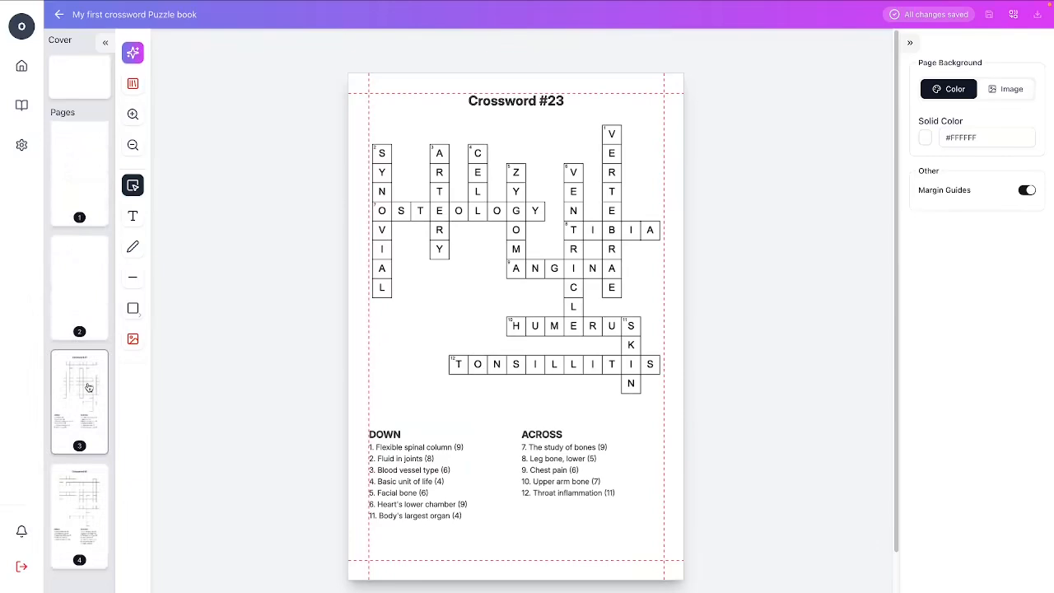
click(81, 393)
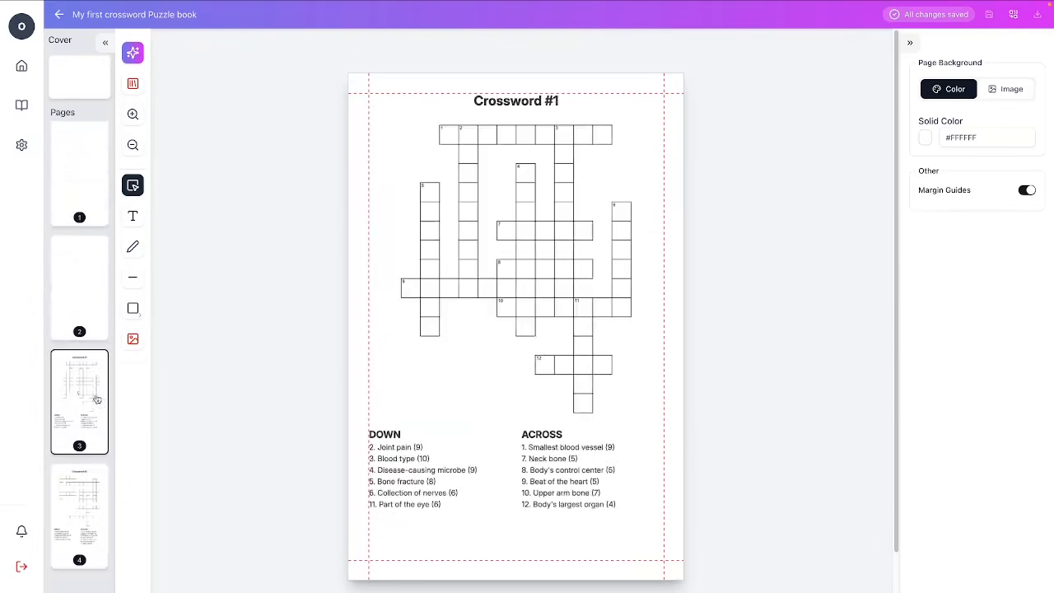
Try a red cell colour and a green line colour on the Crossword #1 grid
click(553, 315)
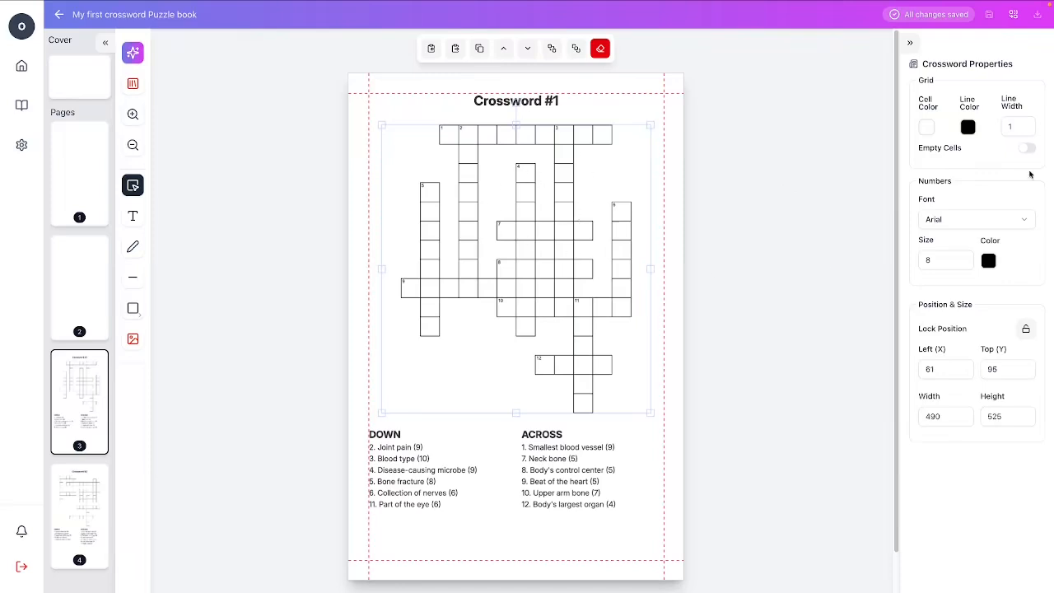
click(928, 131)
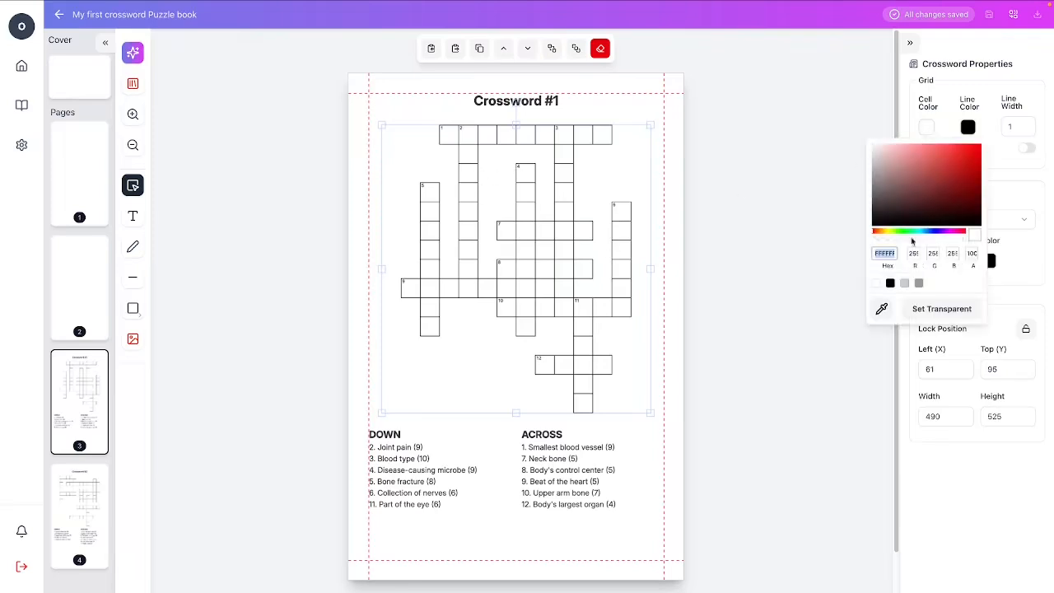
click(962, 163)
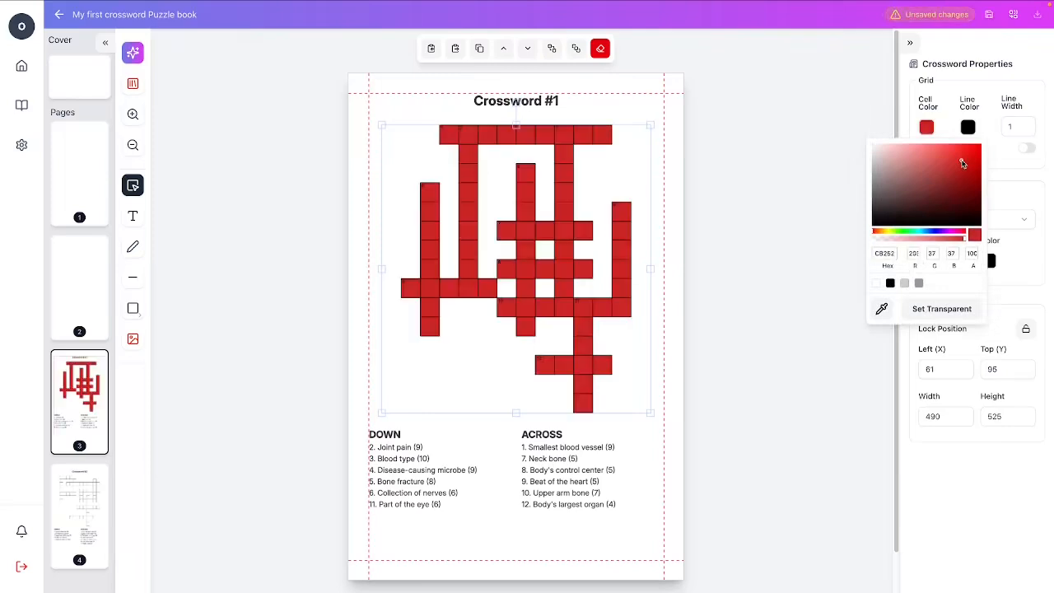
click(969, 129)
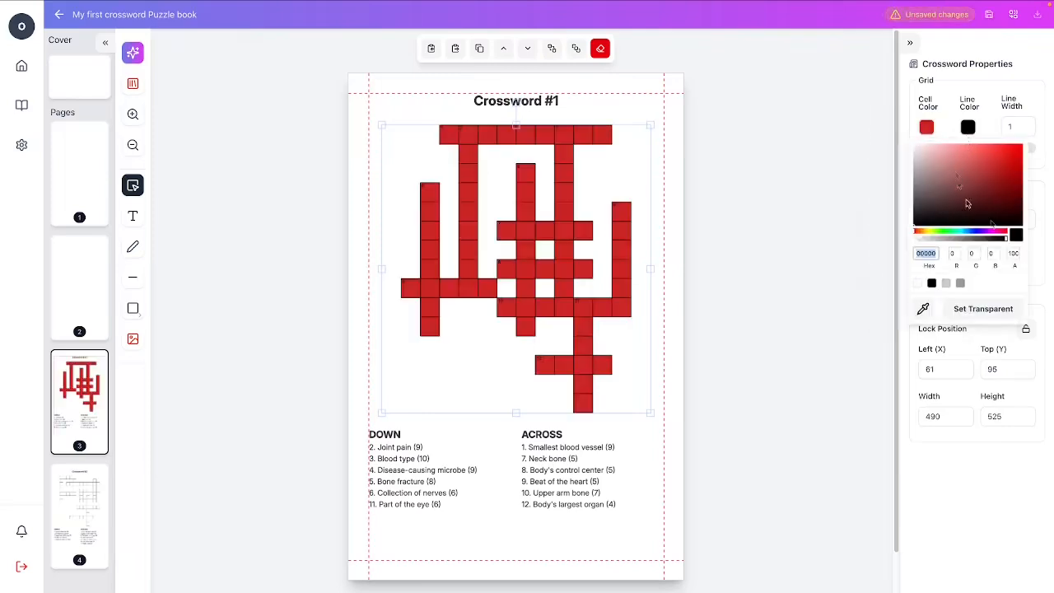
click(950, 233)
click(1016, 169)
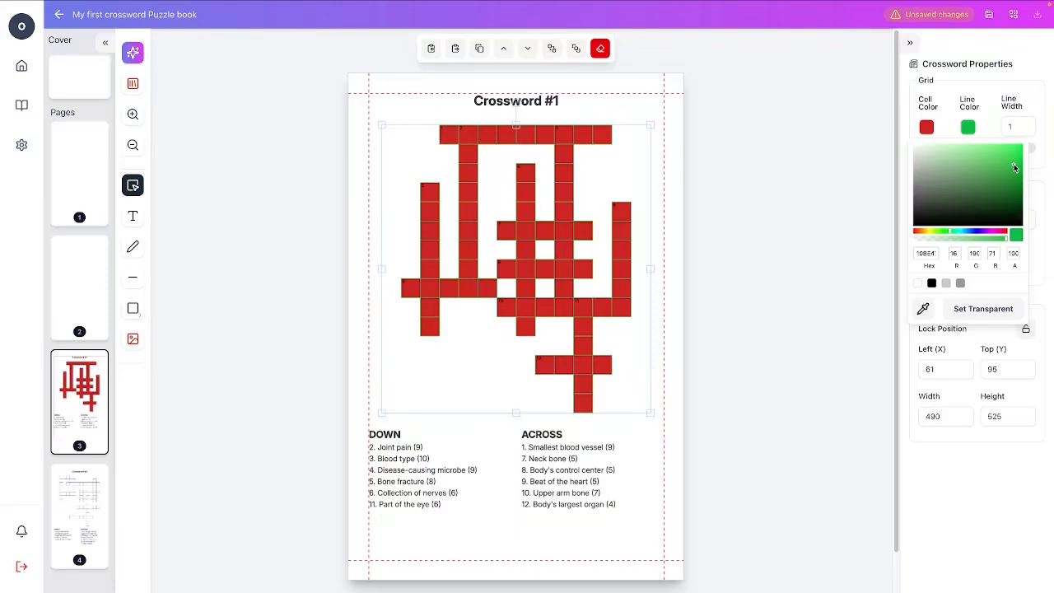
click(1030, 152)
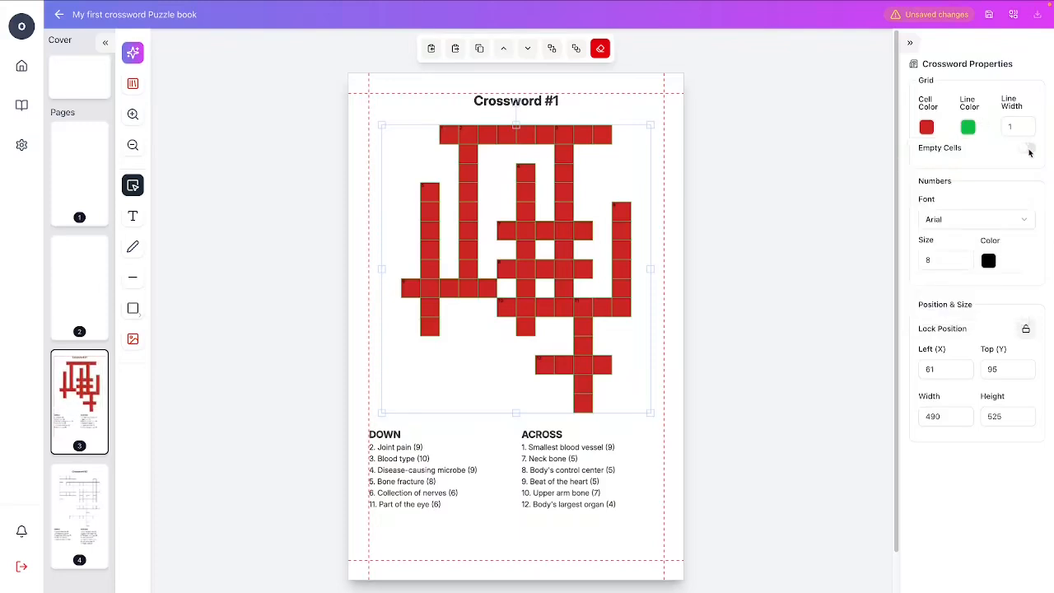
Turn on empty cells for the Crossword #1 grid and set their colour to near-black #211F1F
click(1027, 149)
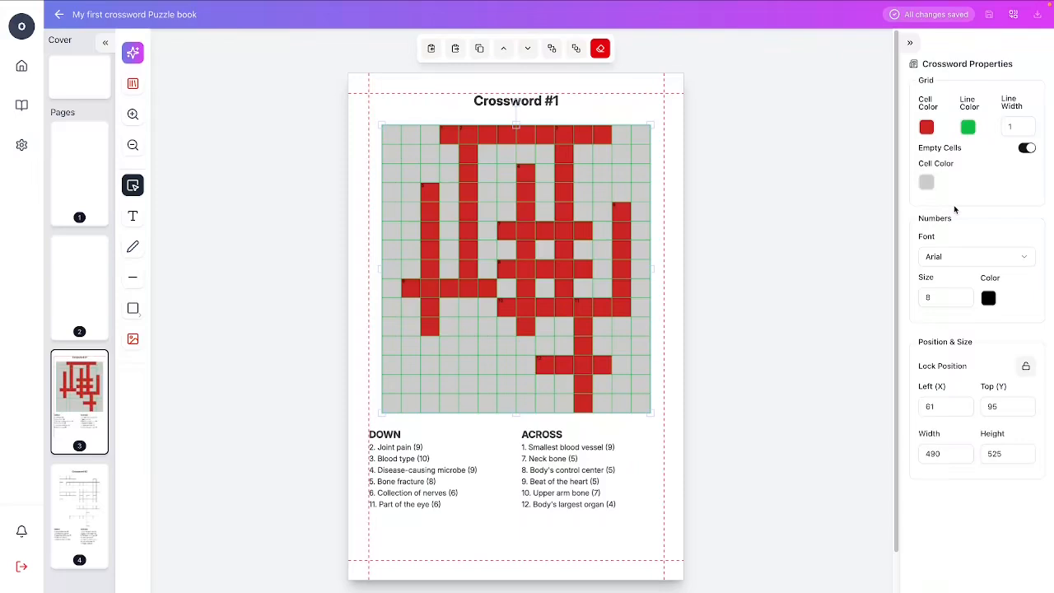
click(926, 182)
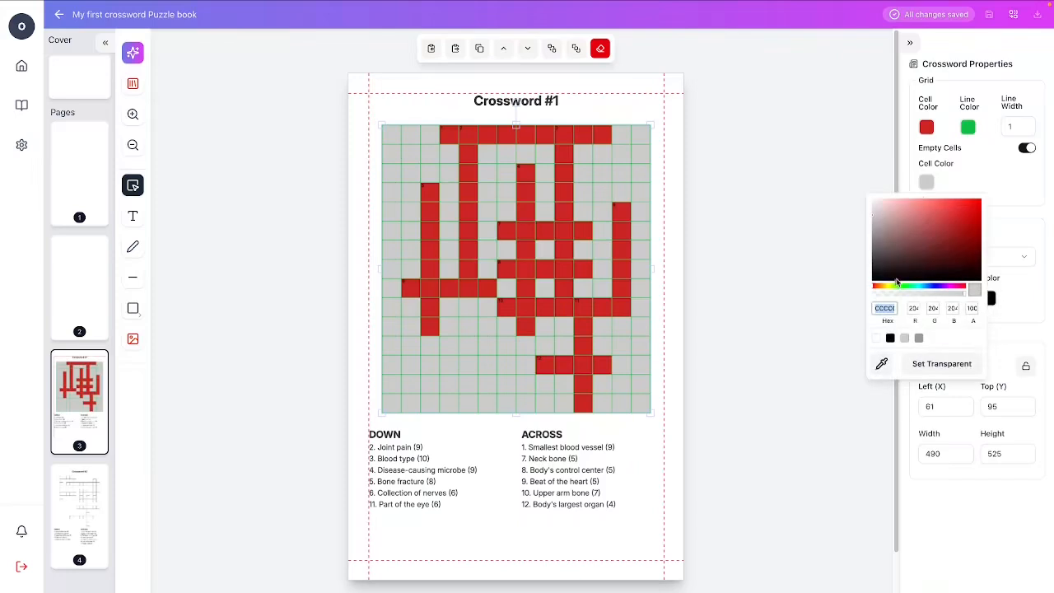
click(878, 270)
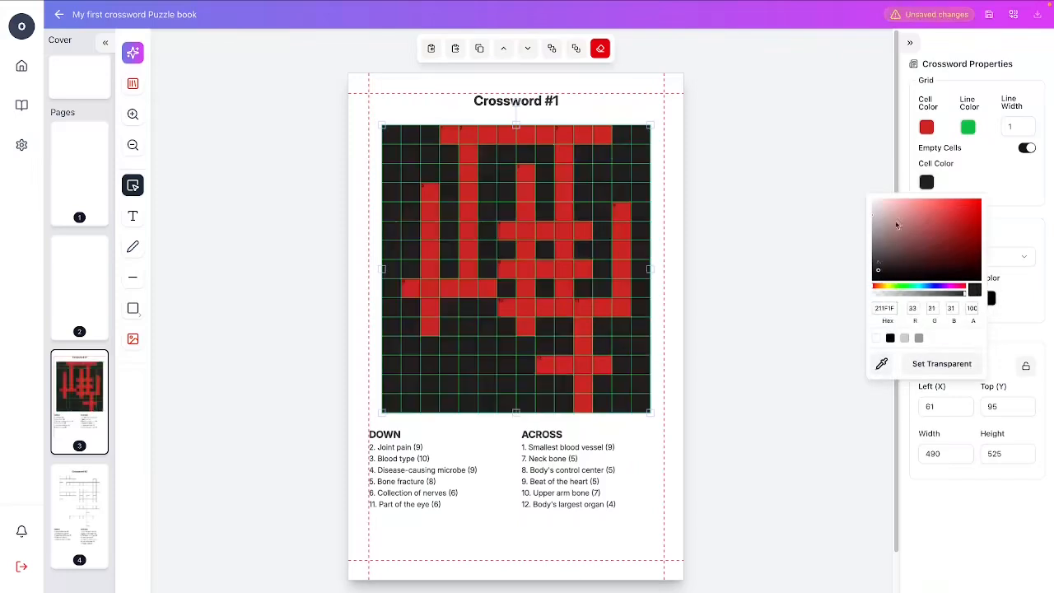
Set the Crossword #1 grid's line colour to light grey and its word cells to white #FFFFFF
click(968, 127)
click(915, 201)
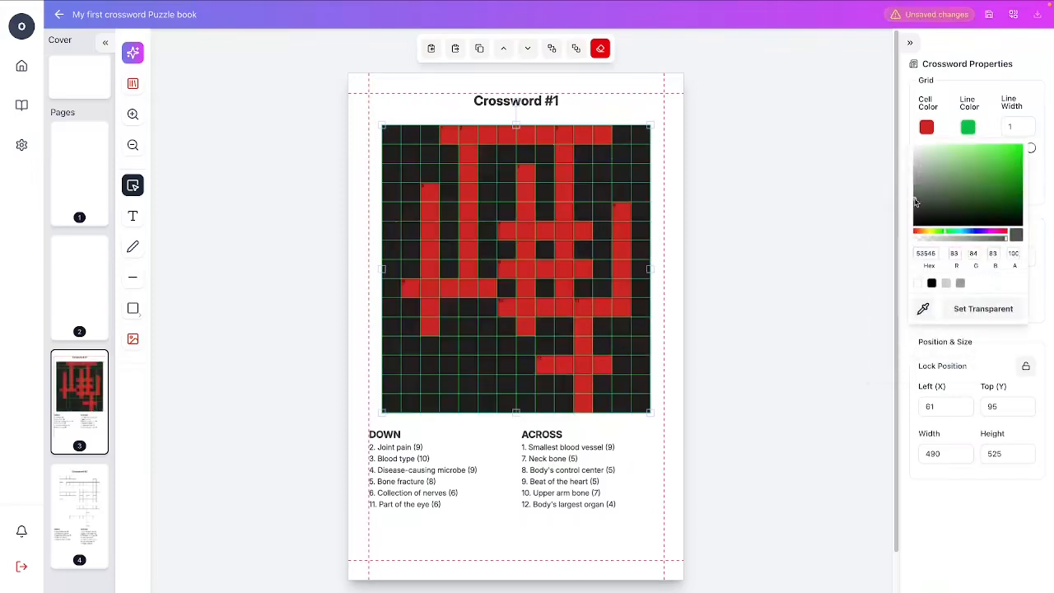
click(921, 162)
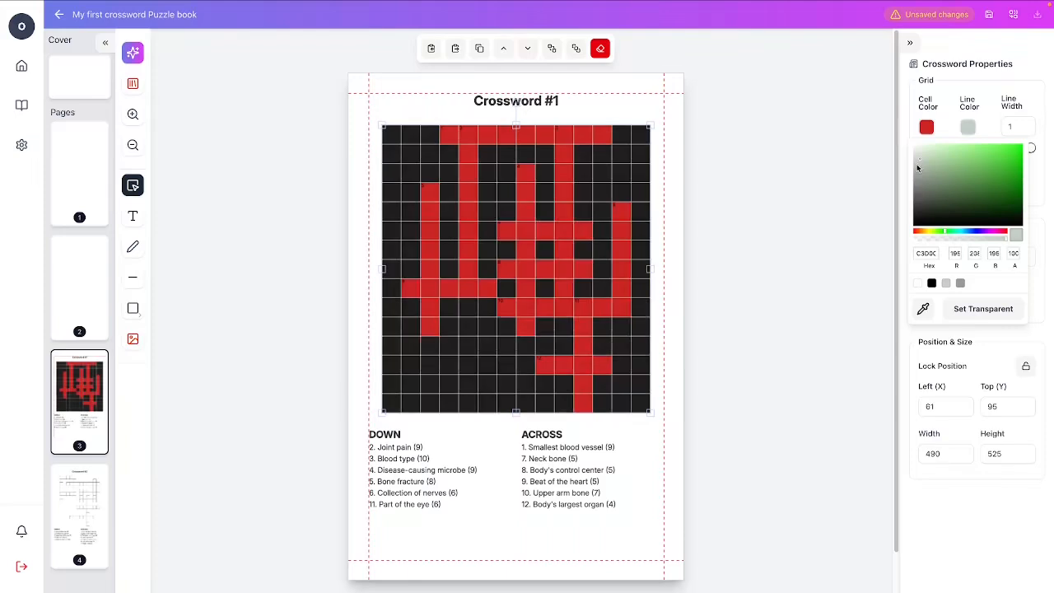
click(917, 167)
click(927, 128)
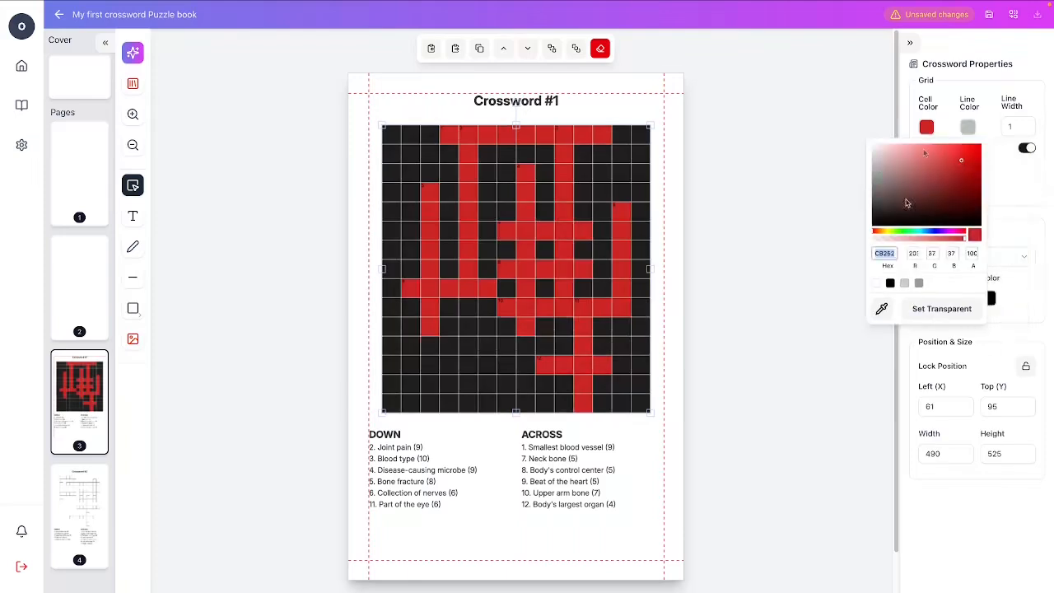
click(876, 284)
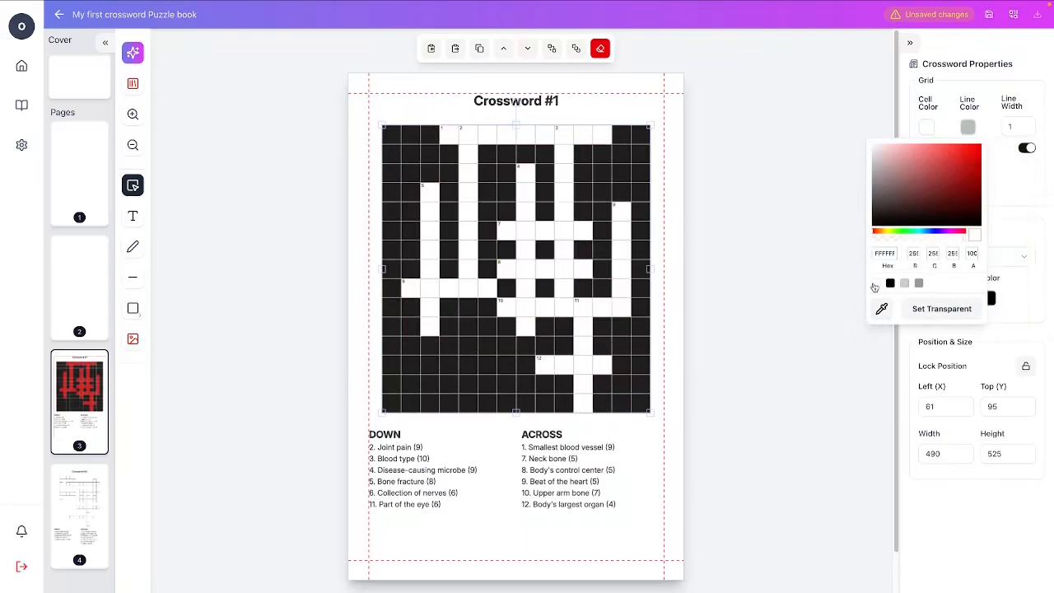
click(855, 272)
click(632, 469)
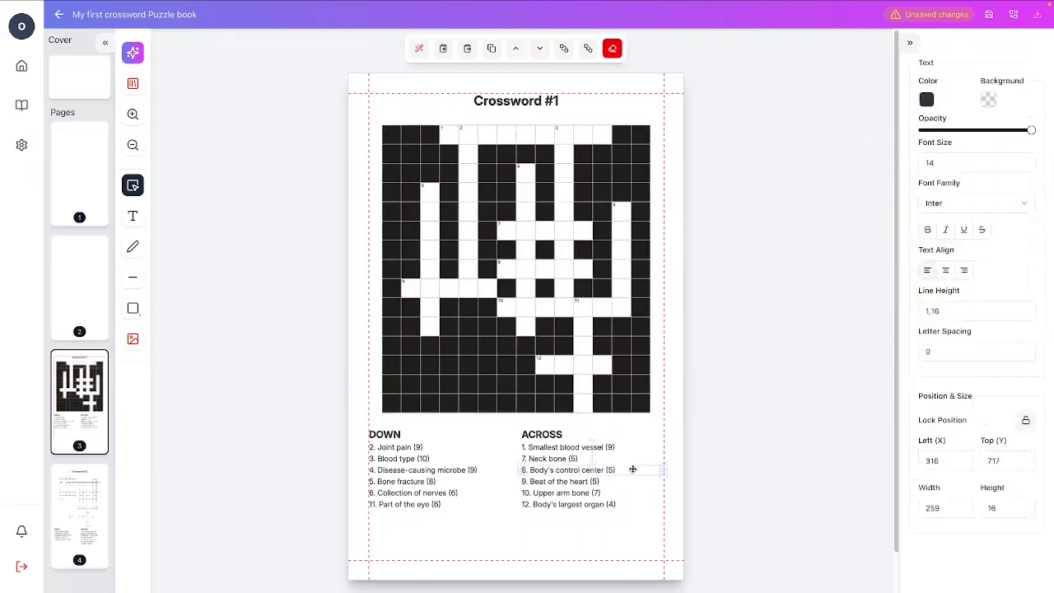
Set the font size of the Crossword #1 grid numbers to 10
click(592, 370)
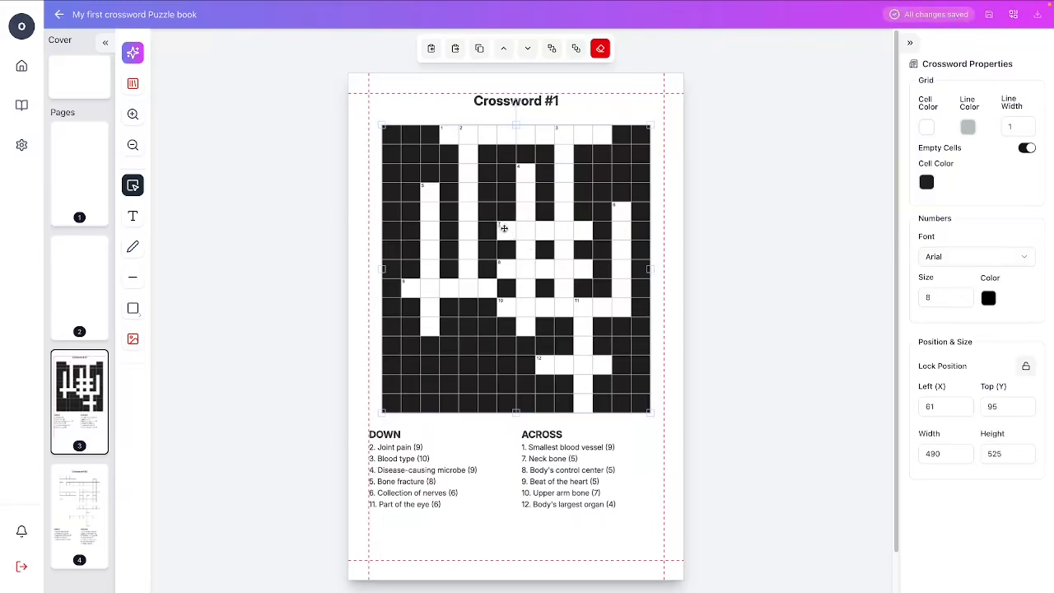
click(964, 295)
click(963, 295)
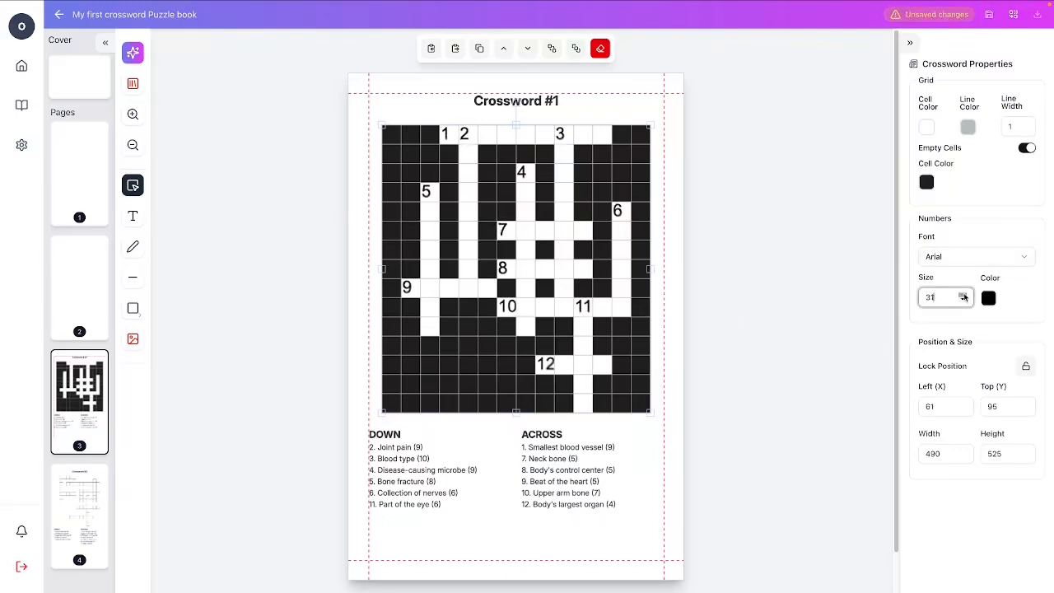
click(963, 302)
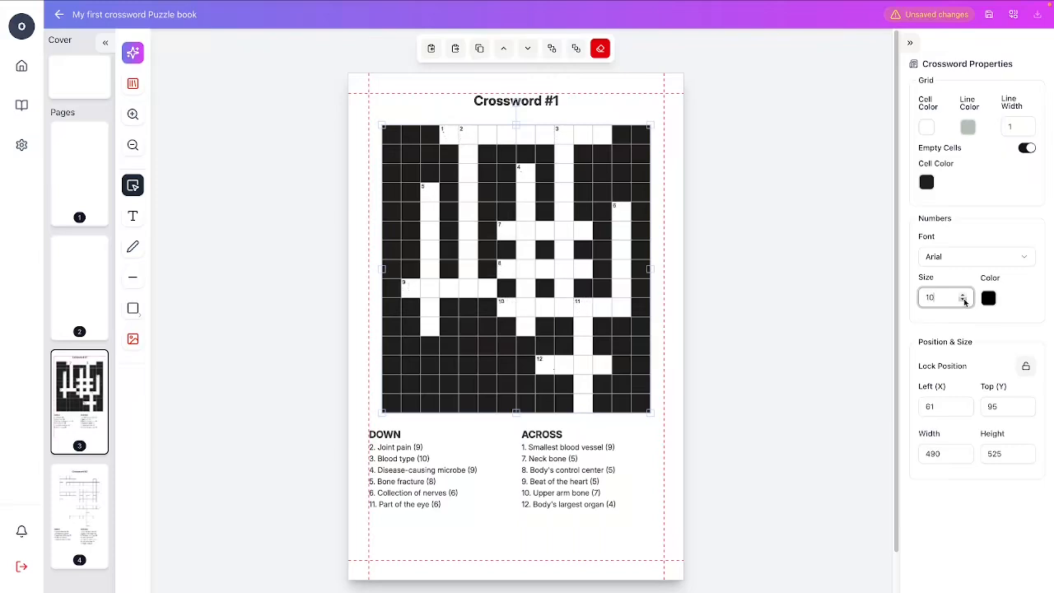
click(1004, 326)
click(642, 445)
Turn the Crossword #1 grid's empty cells off to compare the look, and turn them back on
click(555, 355)
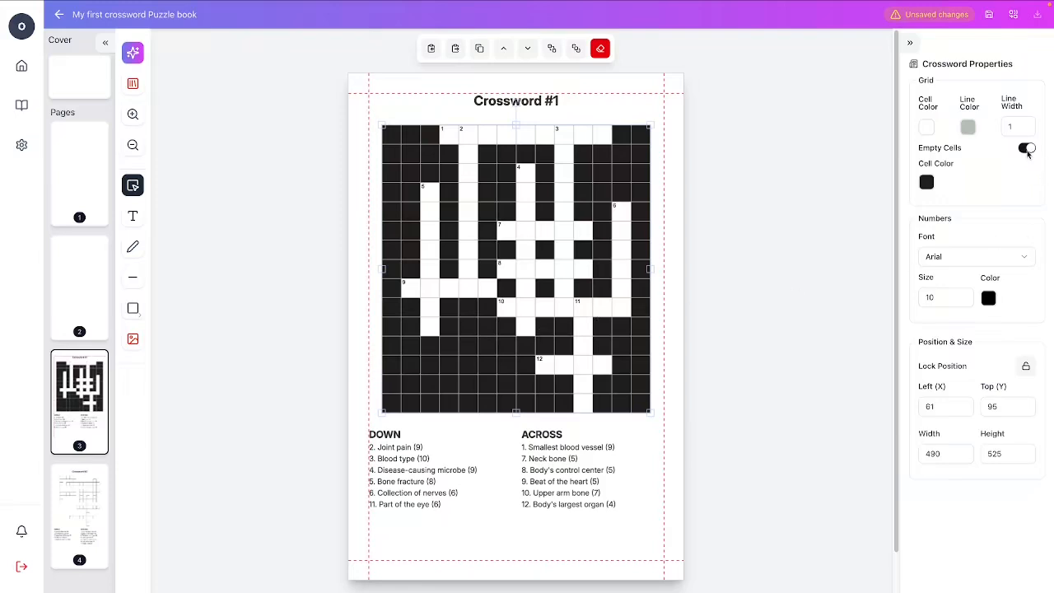
click(1026, 149)
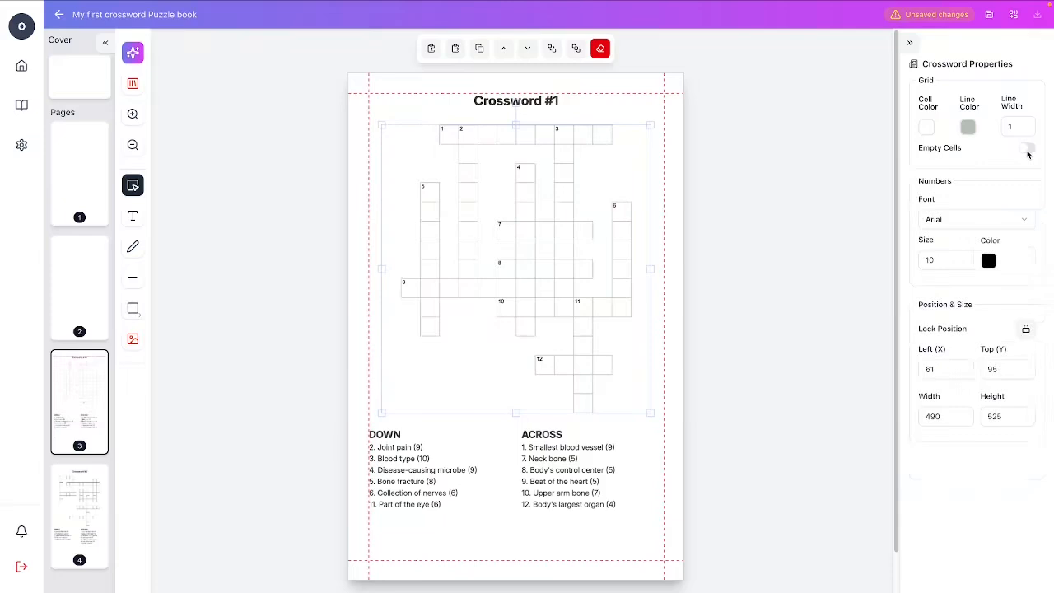
click(1027, 151)
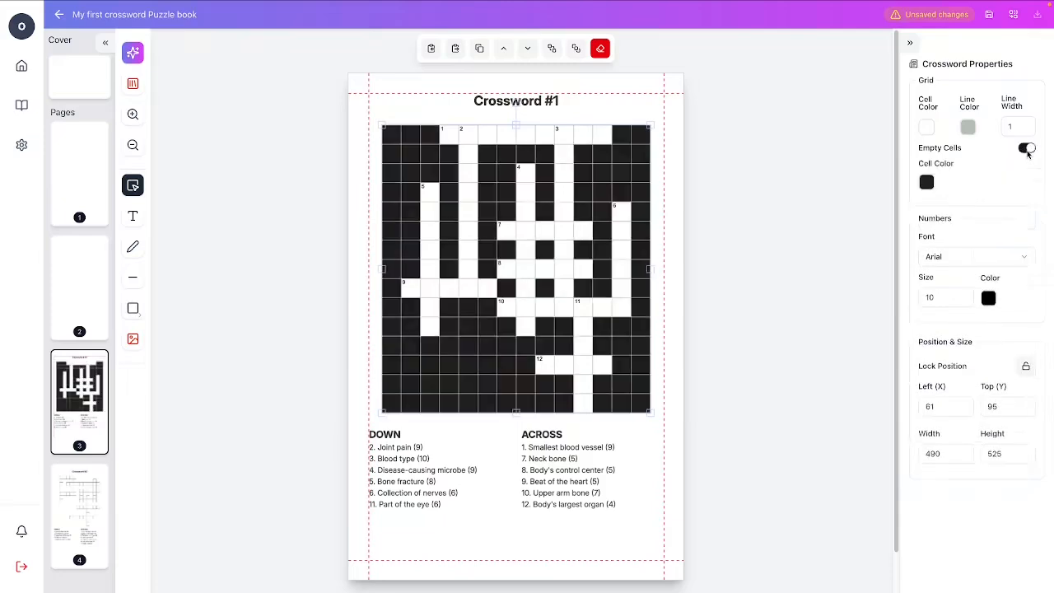
click(658, 444)
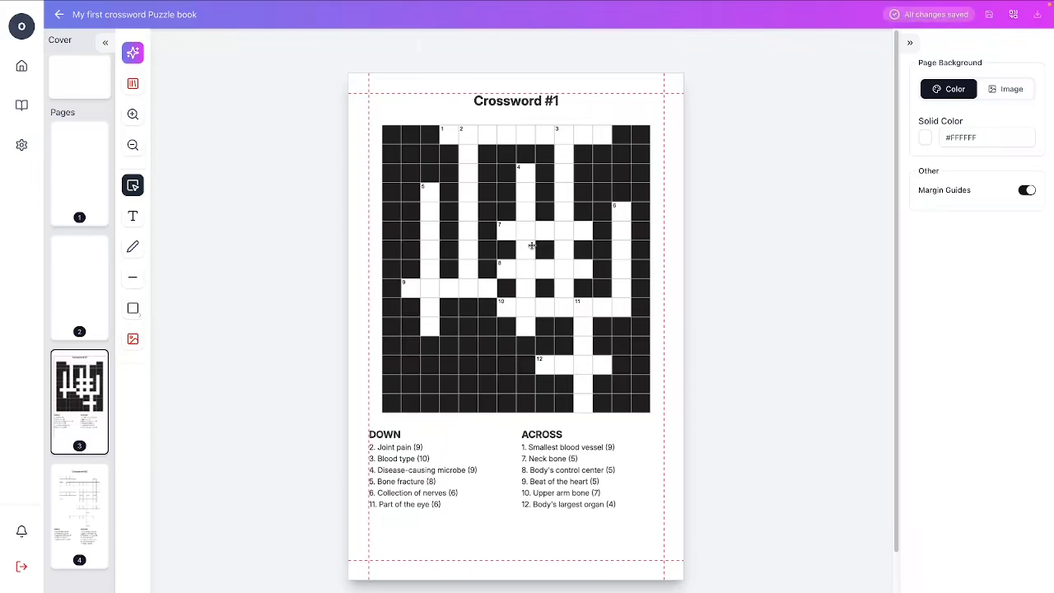
Compare the crossword on page 4 with page 3, and apply the Crossword #1 grid's styles to similar elements on all pages
click(532, 245)
scroll(79, 449, down, 1)
scroll(79, 449, down, 2)
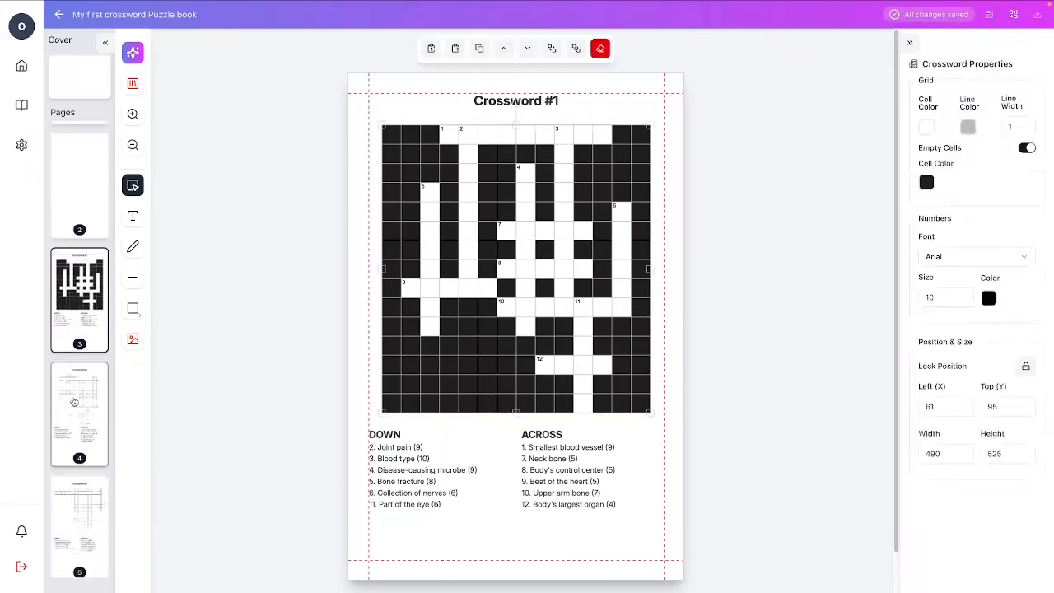
click(79, 449)
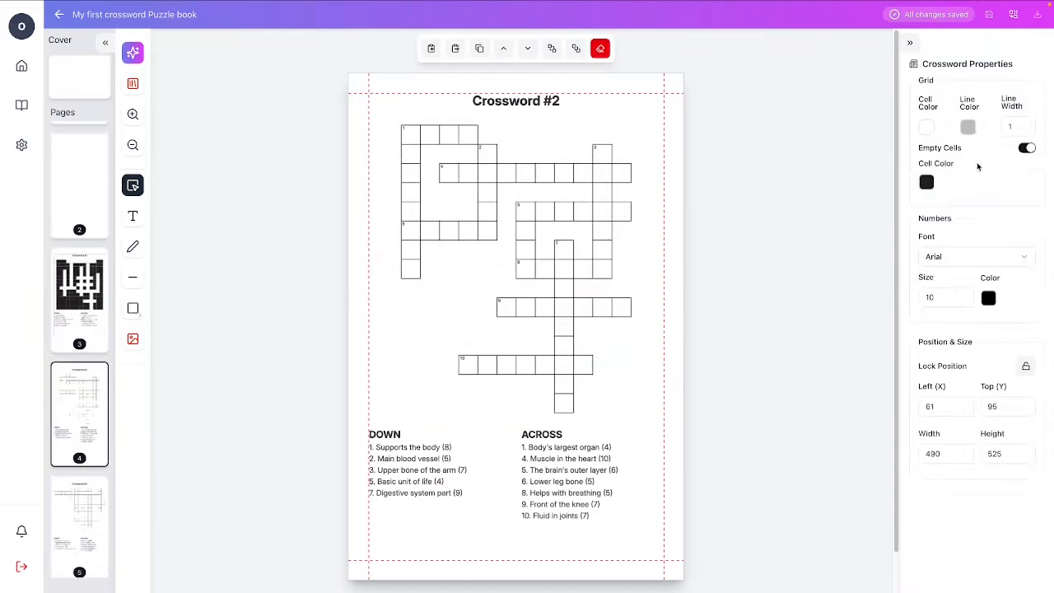
click(76, 280)
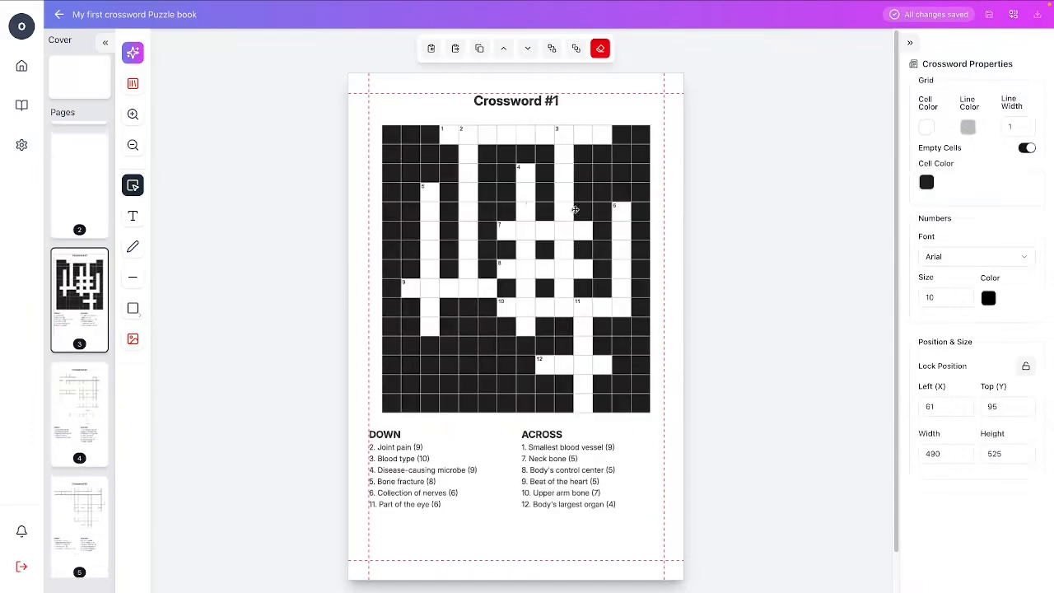
click(528, 204)
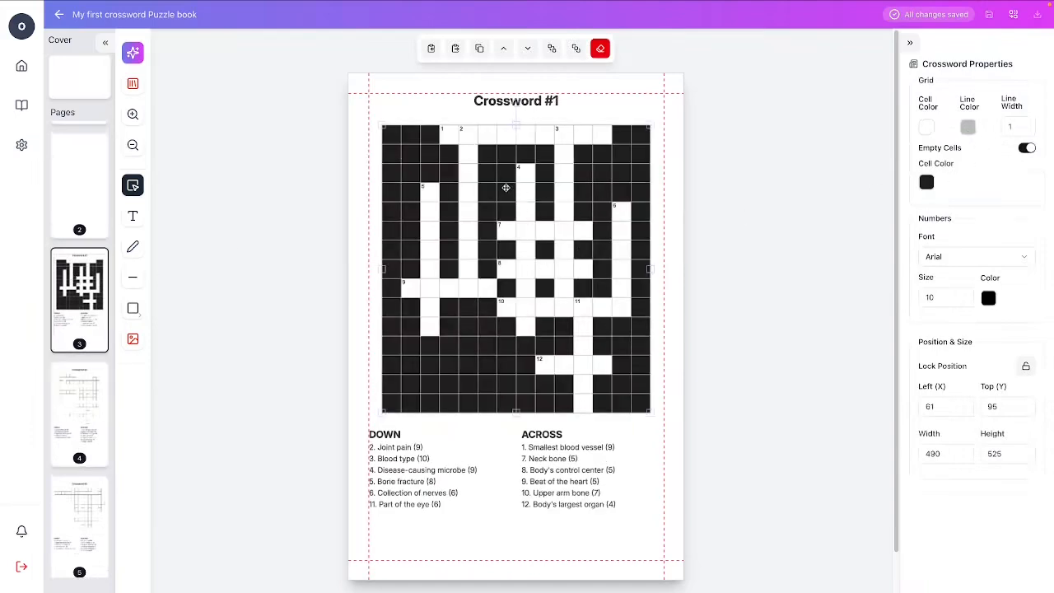
right_click(505, 188)
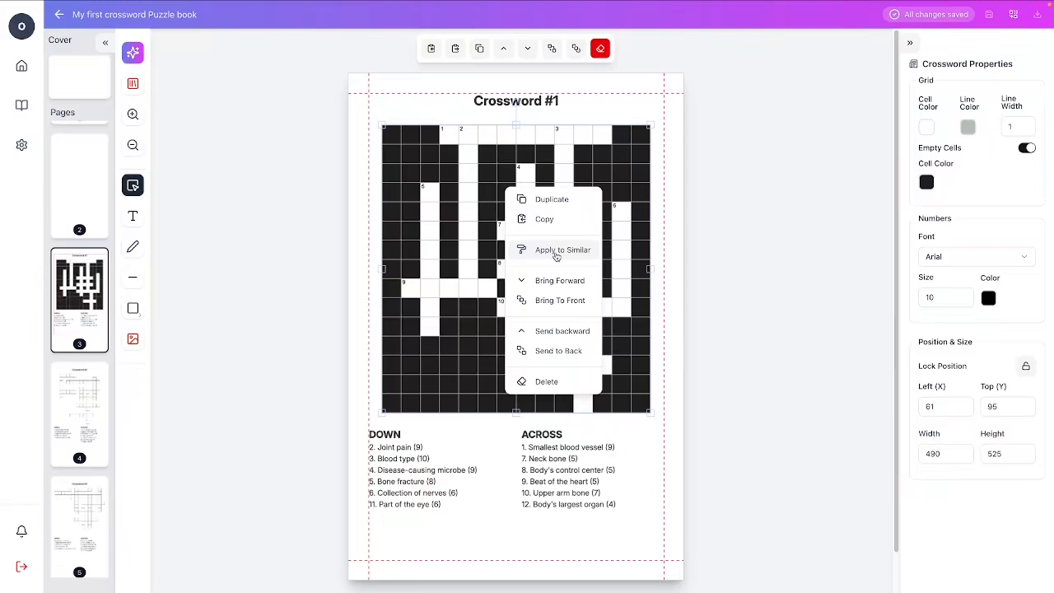
click(556, 251)
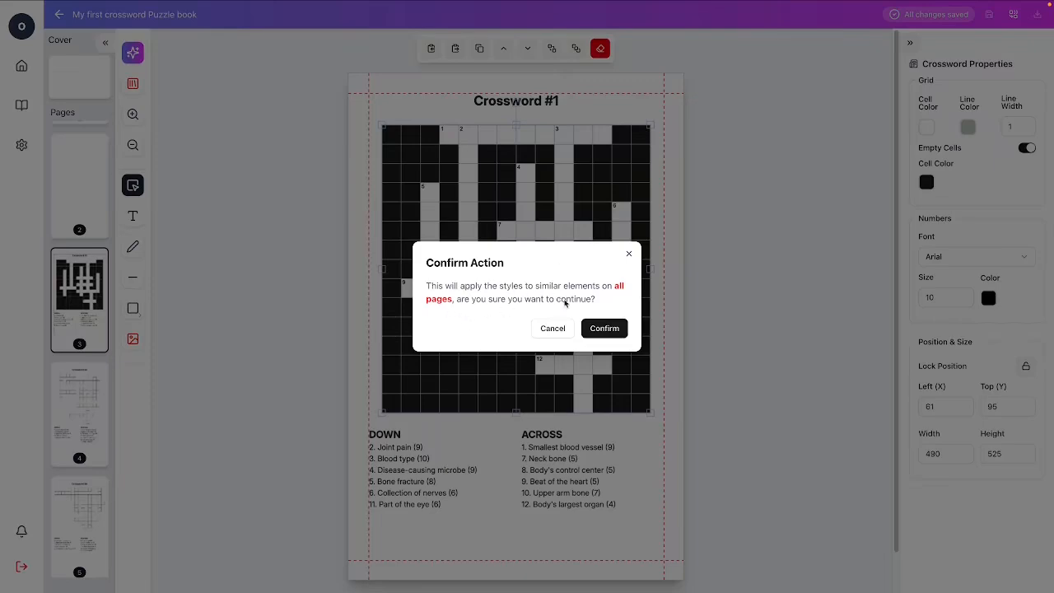
click(613, 331)
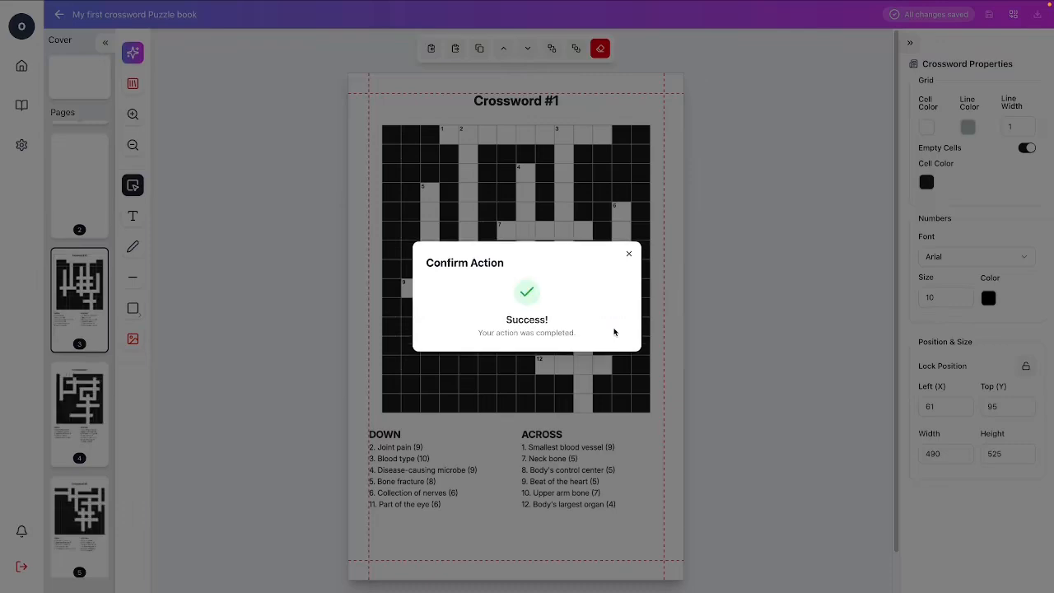
scroll(80, 346, down, 5)
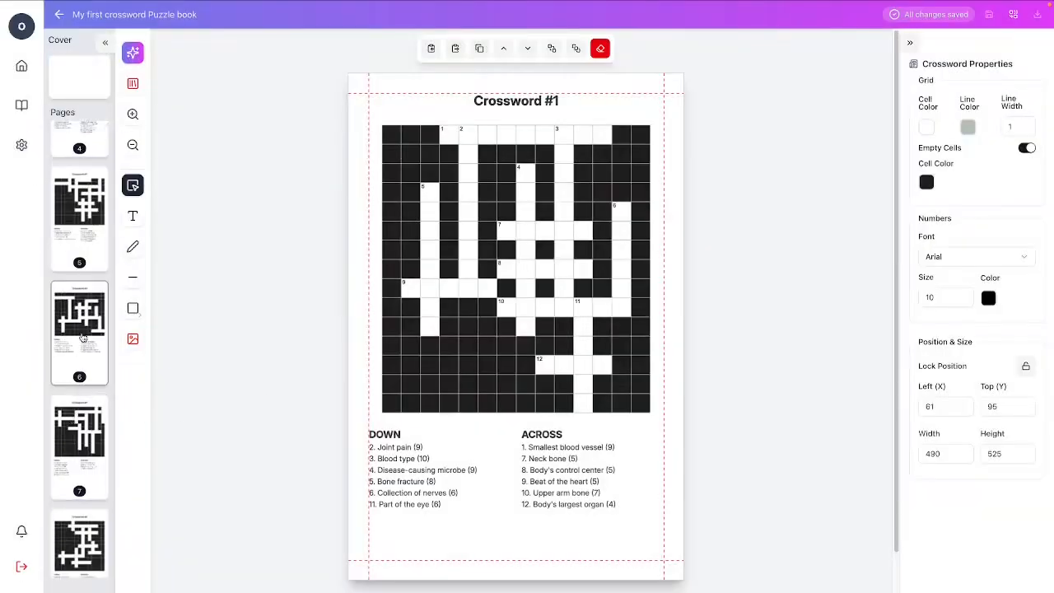
Check the applied crossword style on pages 6 and 67, and examine the solution letter settings of the Crossword #3 solution grid
click(83, 337)
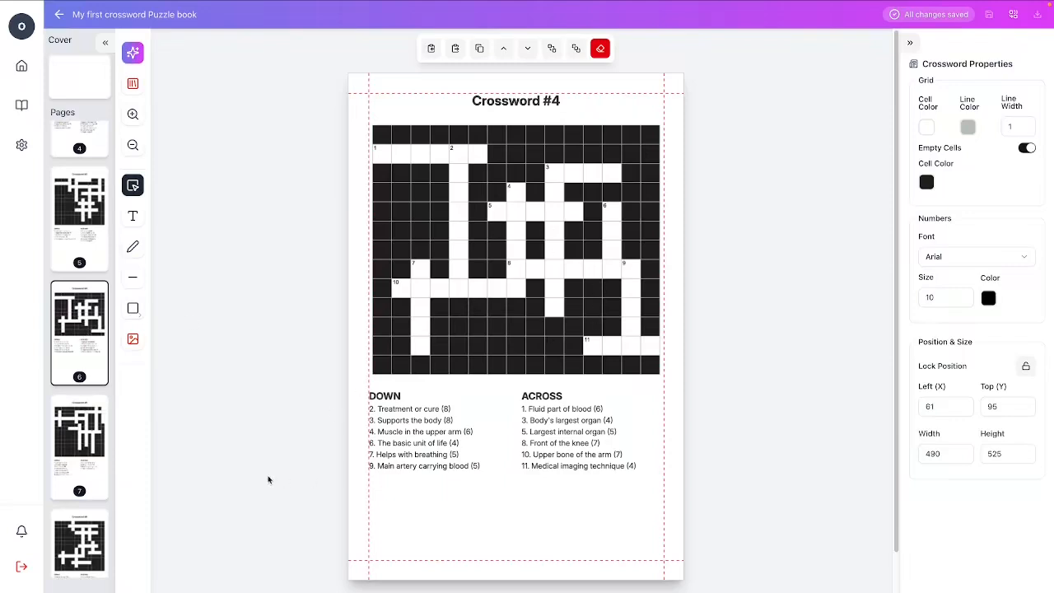
scroll(82, 453, down, 20)
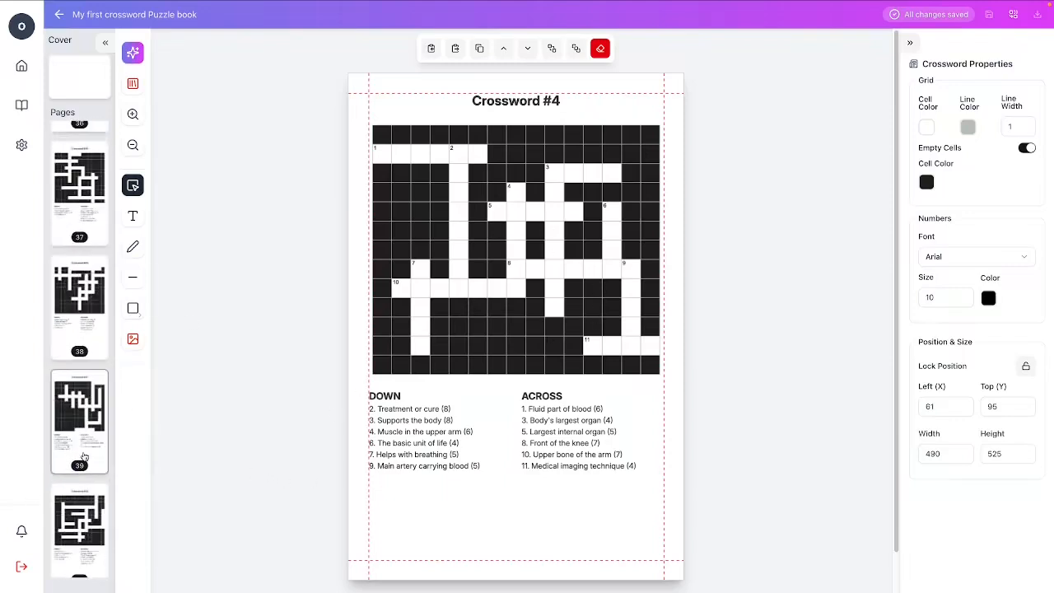
scroll(82, 456, down, 20)
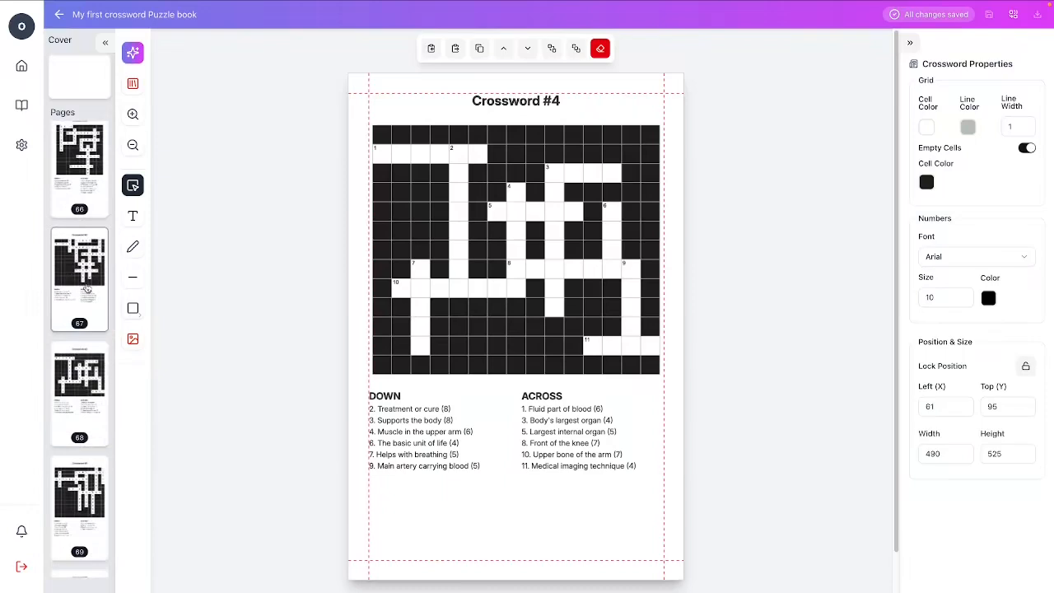
click(86, 287)
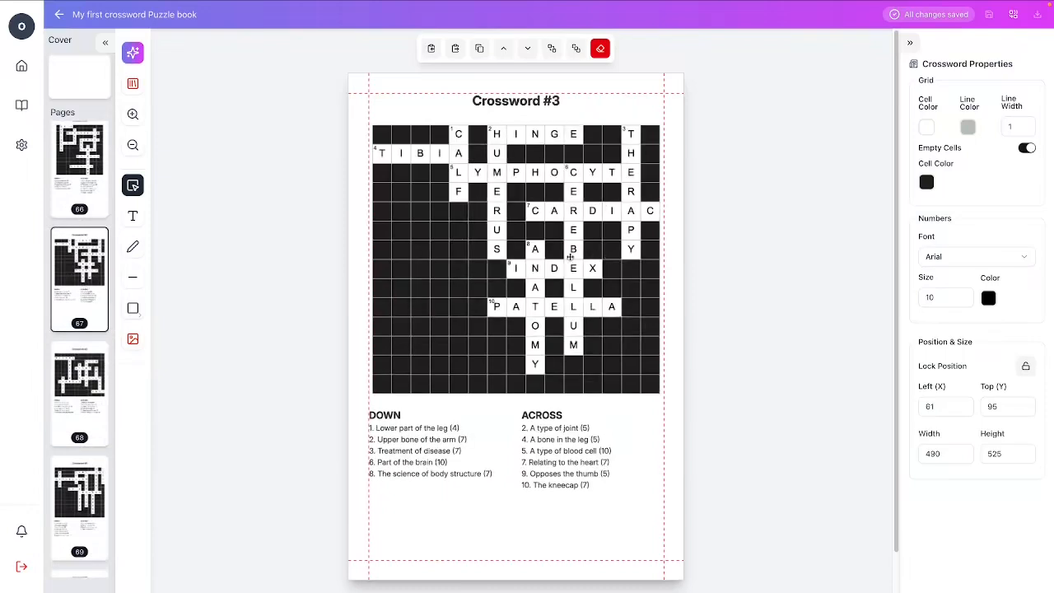
click(533, 249)
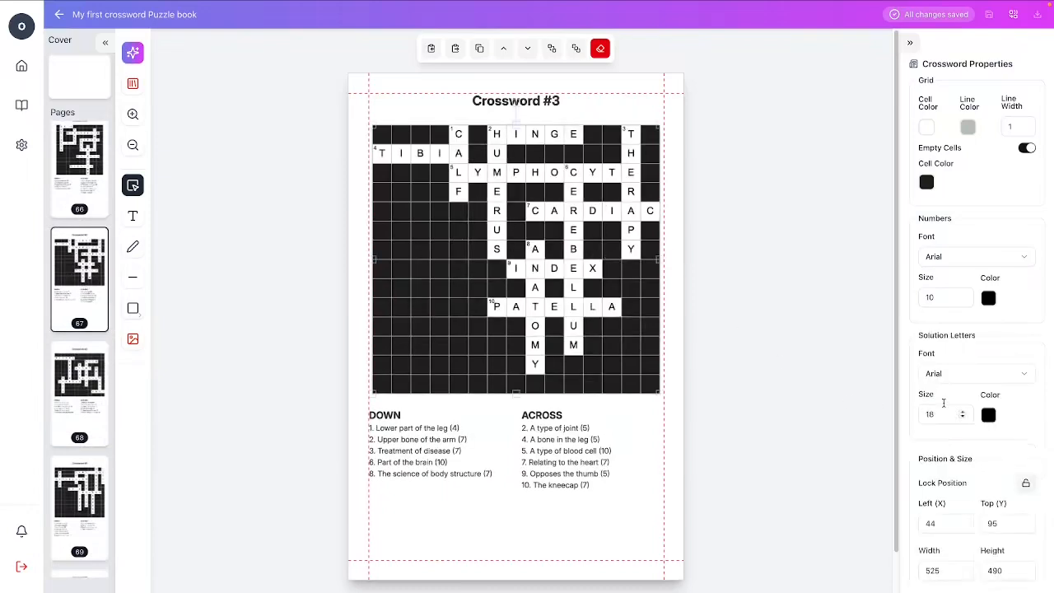
click(985, 373)
click(986, 373)
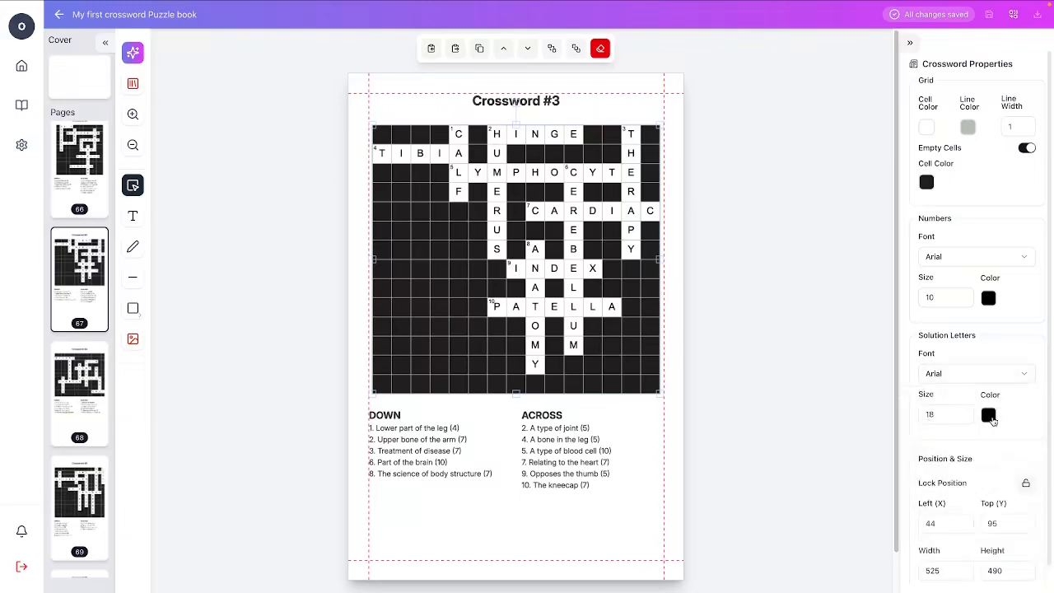
Turn the margin guides off on the Crossword #3 solution page to compare the look, and turn them back on
click(621, 478)
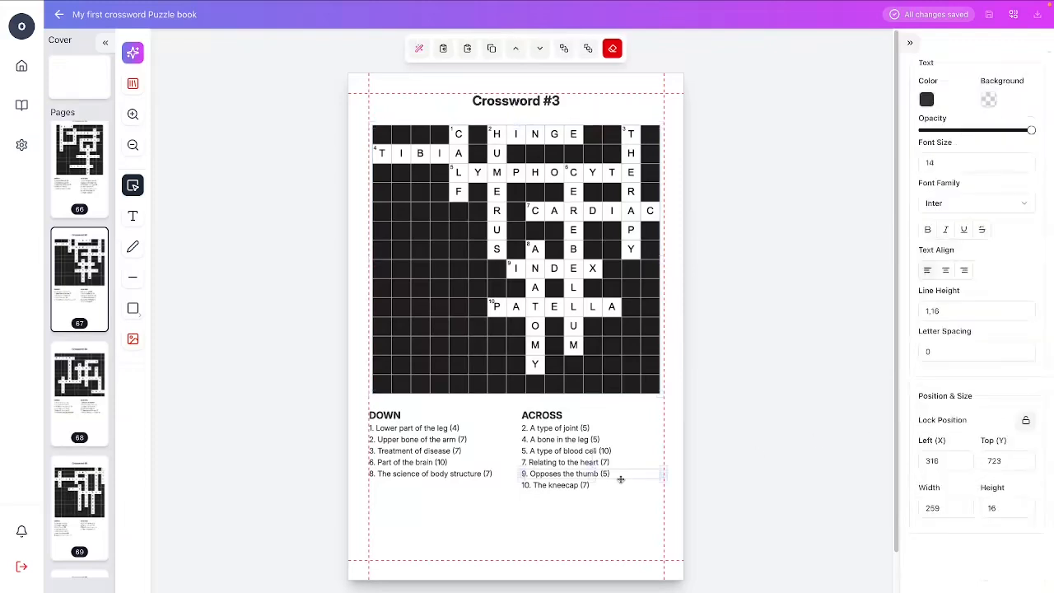
click(589, 505)
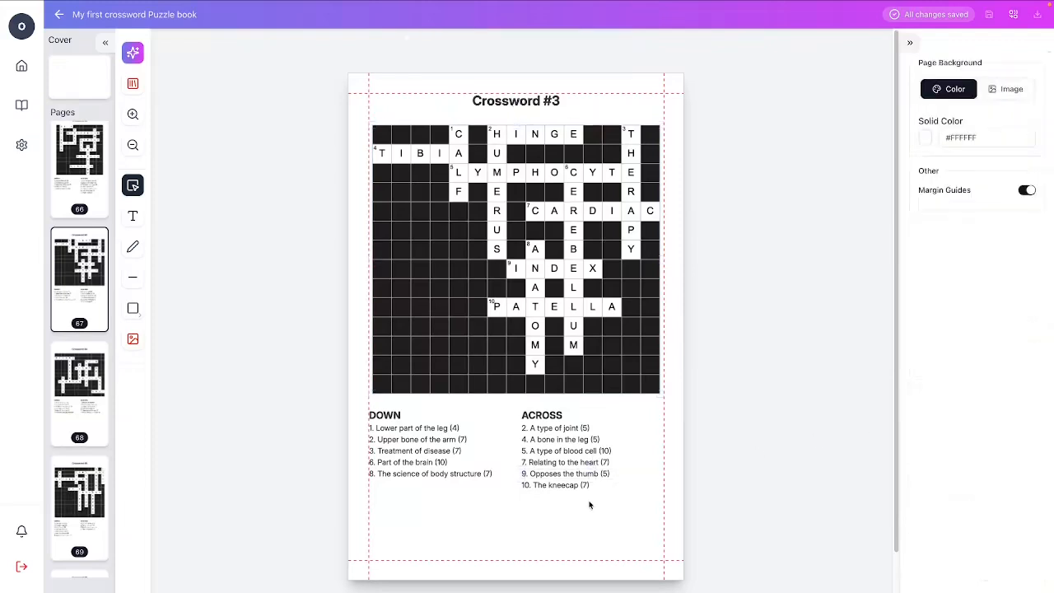
click(1028, 191)
click(1027, 192)
Add a text box about 394 wide in the upper half of blank page 1
scroll(85, 336, up, 20)
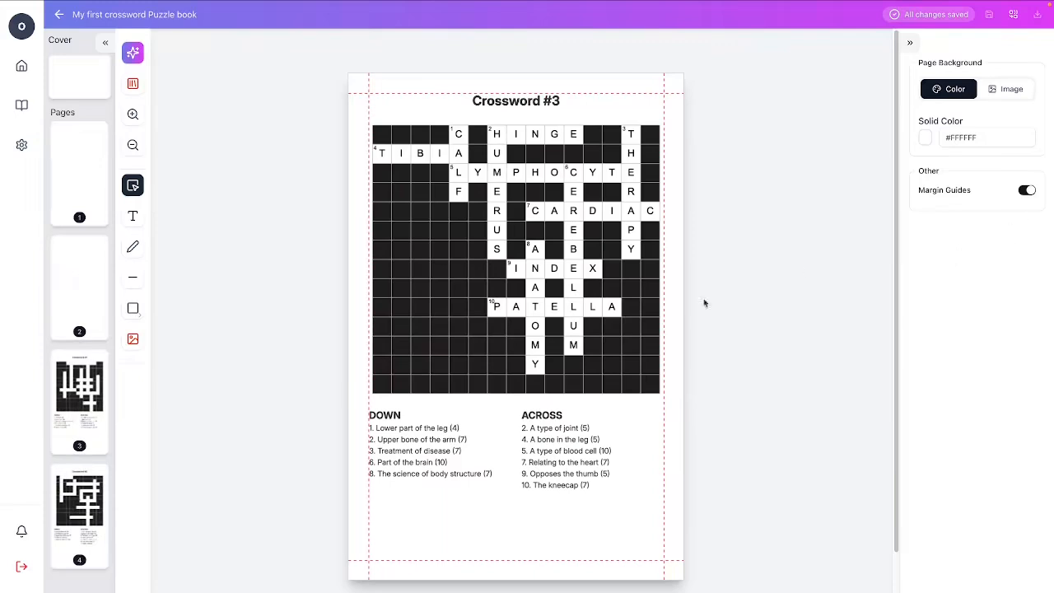
click(85, 162)
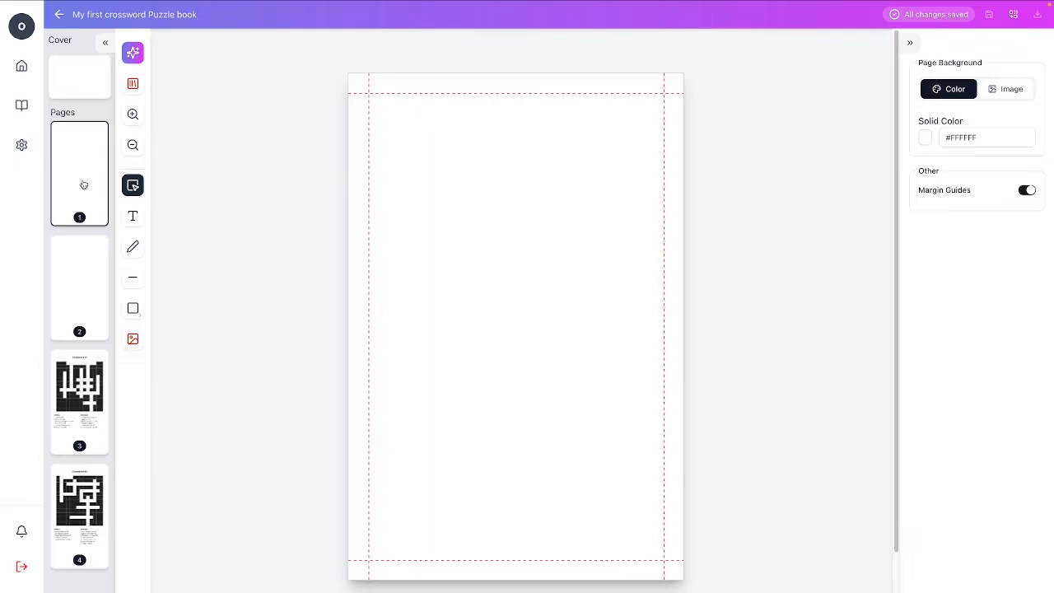
click(132, 217)
drag(411, 241, 630, 278)
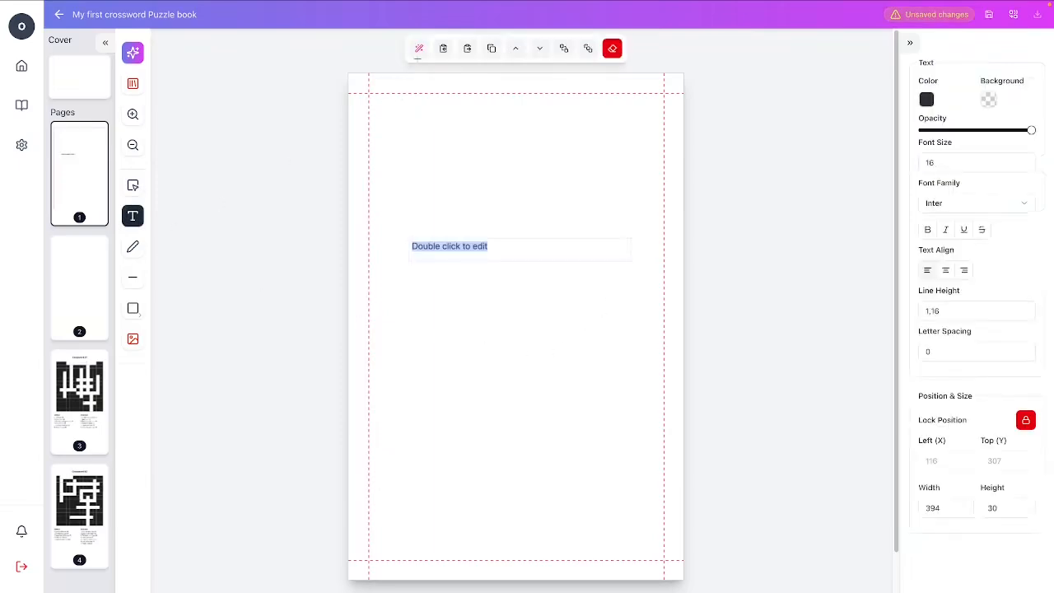
Ask the AI Writer to "Suggest a catchy title for a crossword puzzle book about anatomy for medical students"
click(419, 49)
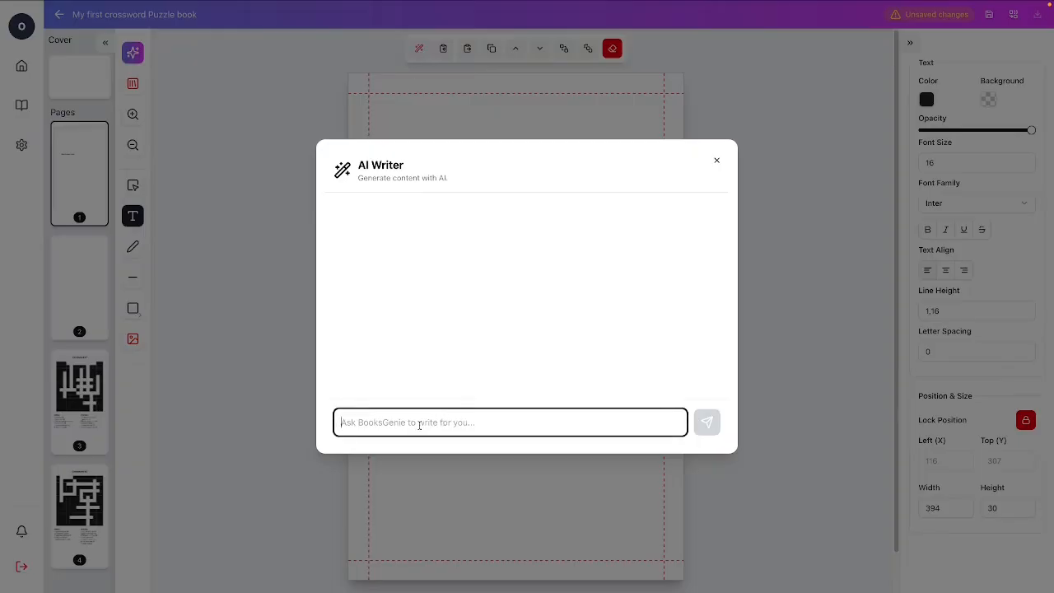
text(S)
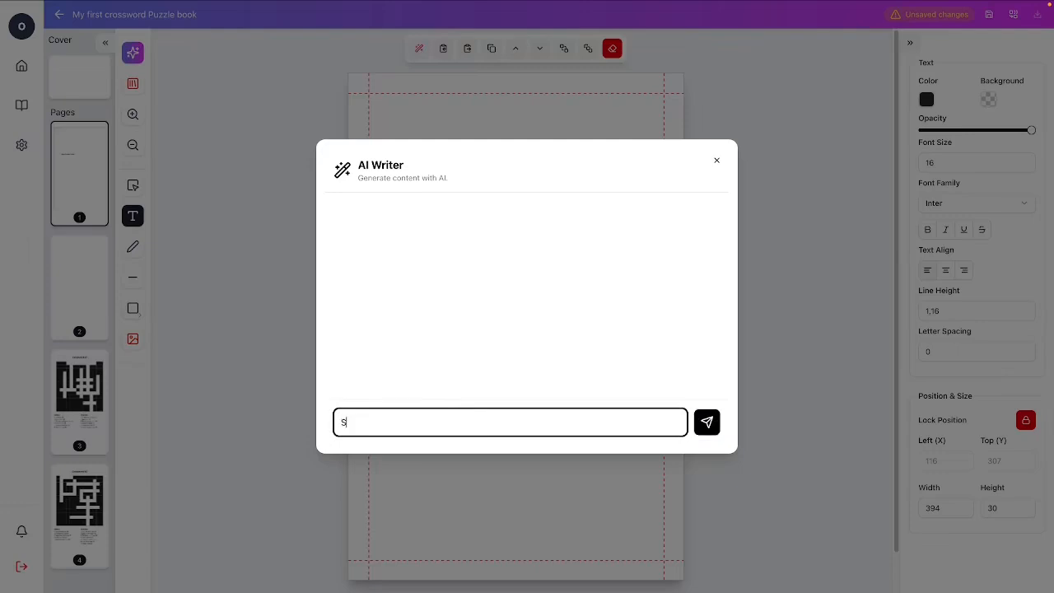
text(uggest a catchy title for a crosswo)
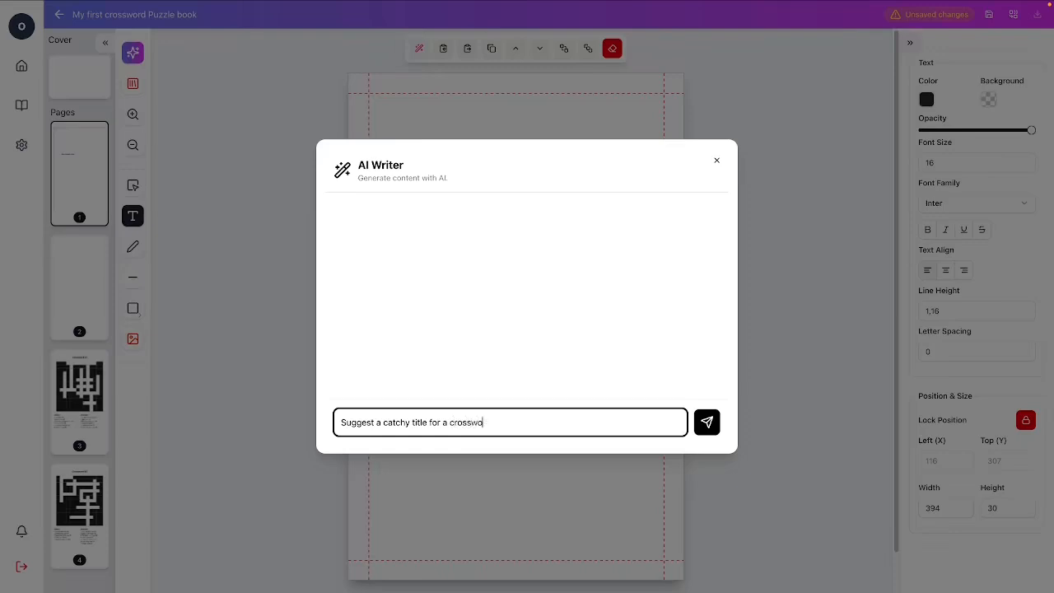
text(rd puzzle book about anato)
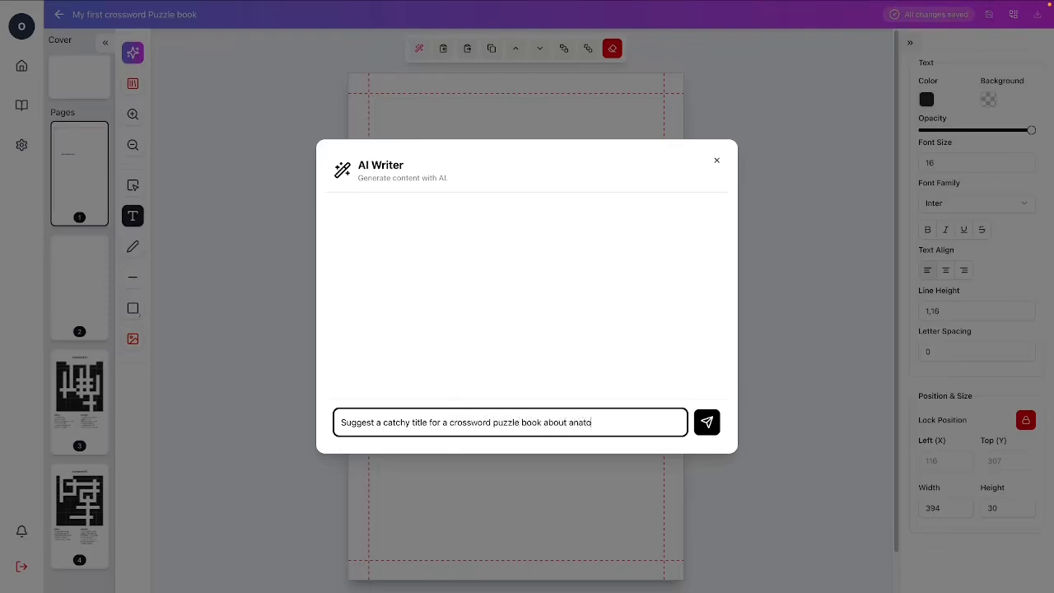
text(my for medical studeents)
key(BackSpace)
key(BackSpace)
key(BackSpace)
key(BackSpace)
text(tudents)
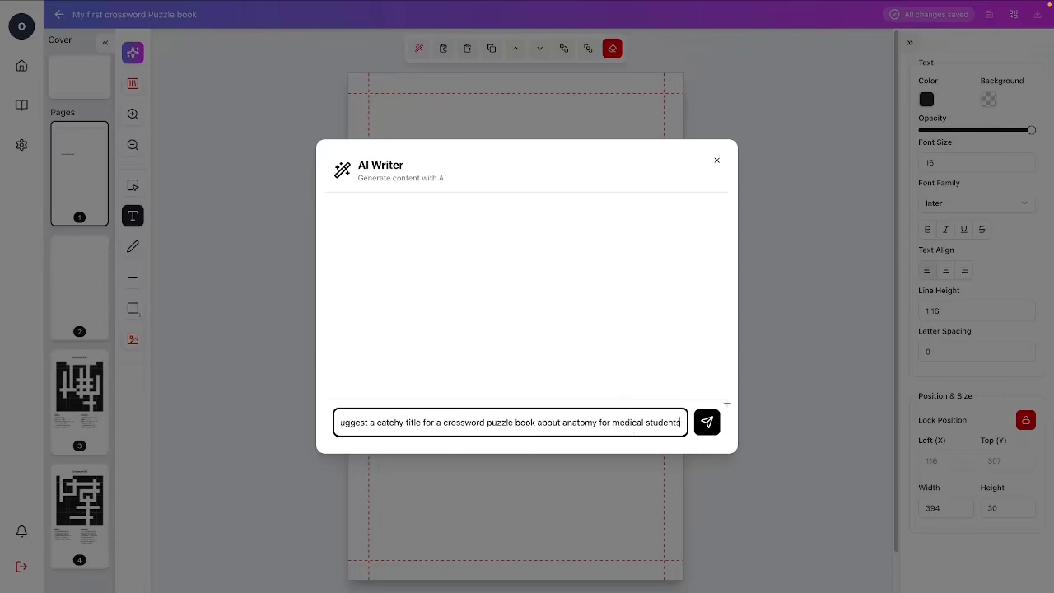
key(Return)
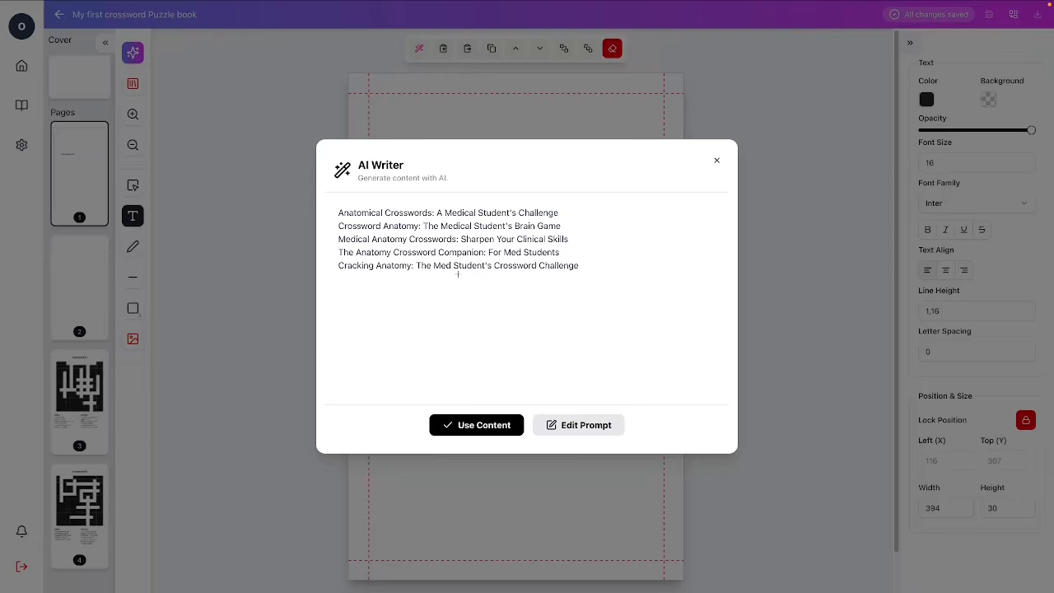
Insert the generated titles into the text box and delete all except "Anatomical Crosswords: A Medical Student's Challenge"
click(484, 425)
click(477, 272)
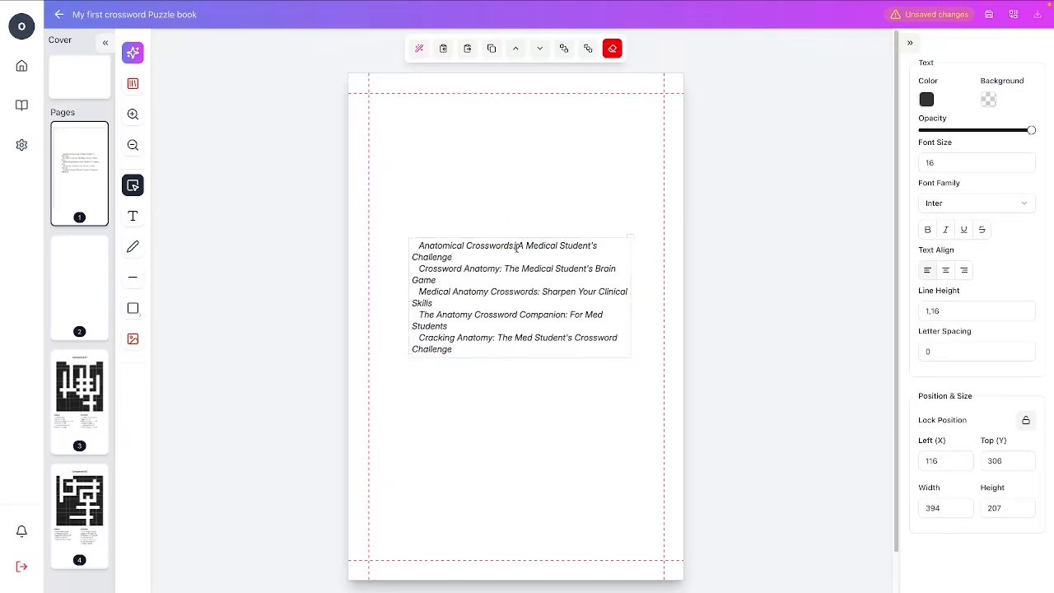
drag(517, 245, 550, 262)
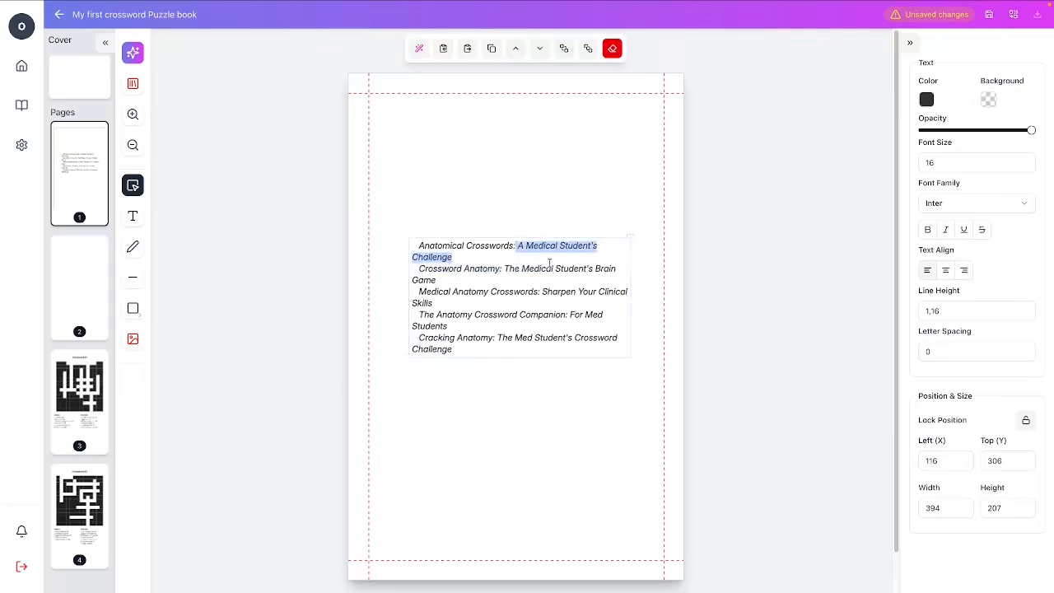
click(487, 269)
drag(416, 271, 455, 350)
key(BackSpace)
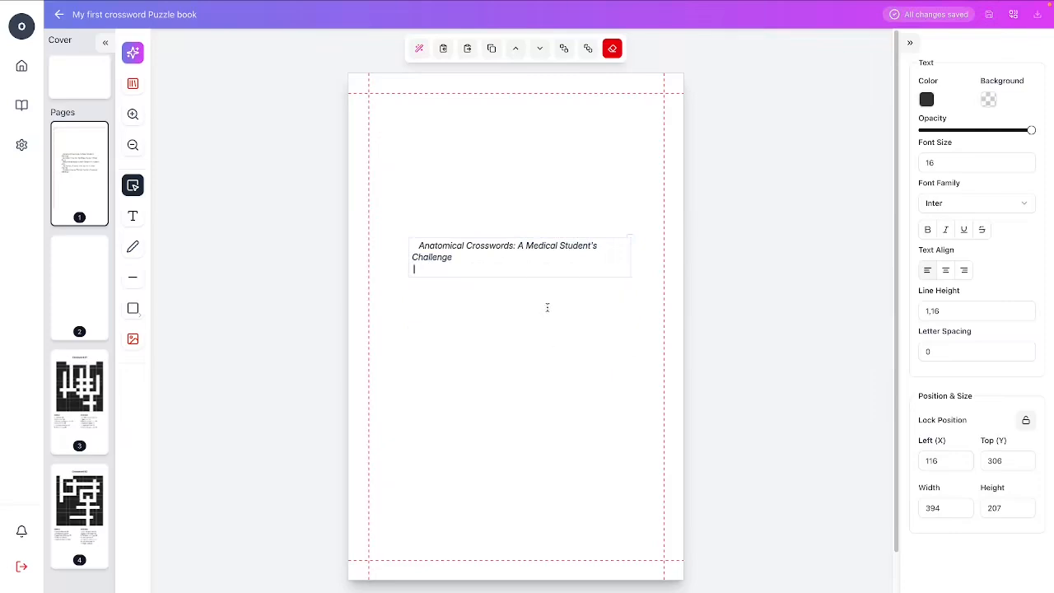
Copy the subtitle "A Medical Student's Challenge" and remove it with the colon, keeping only "Anatomical Crosswords" in the text box
drag(519, 249, 619, 257)
key(ctrl+c)
key(BackSpace)
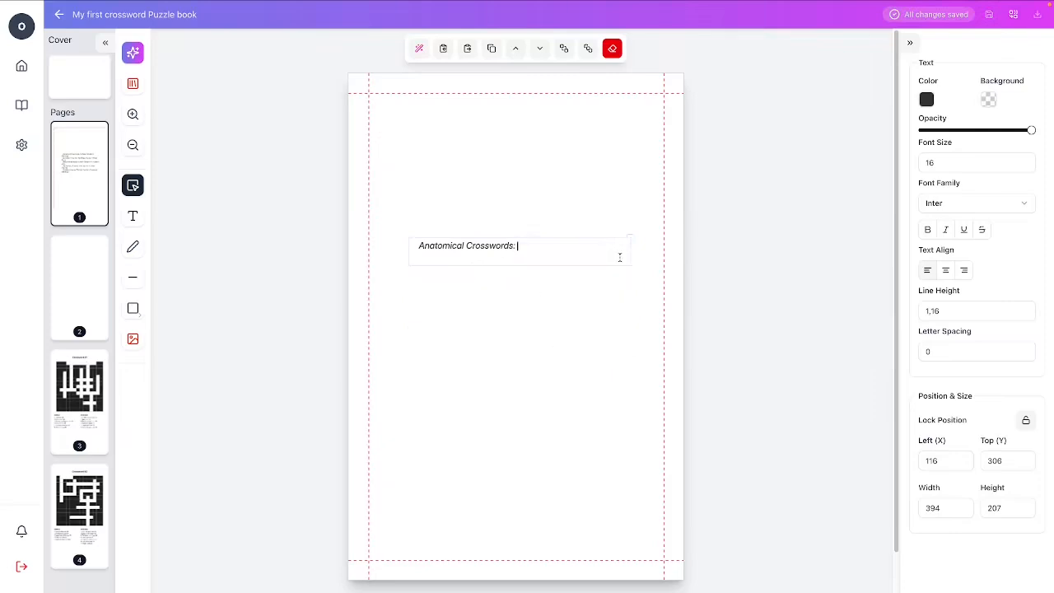
key(BackSpace)
key(BackSpace)
click(456, 282)
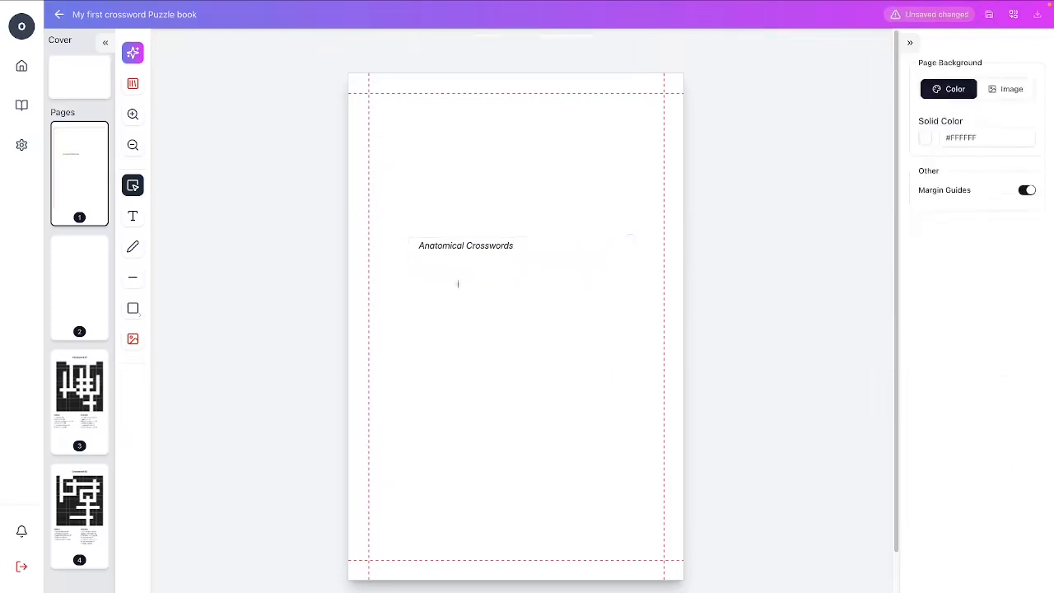
Add a second text box about 200 wide below the title and paste "A Medical Student's Challenge" into it
click(133, 216)
drag(430, 292, 513, 343)
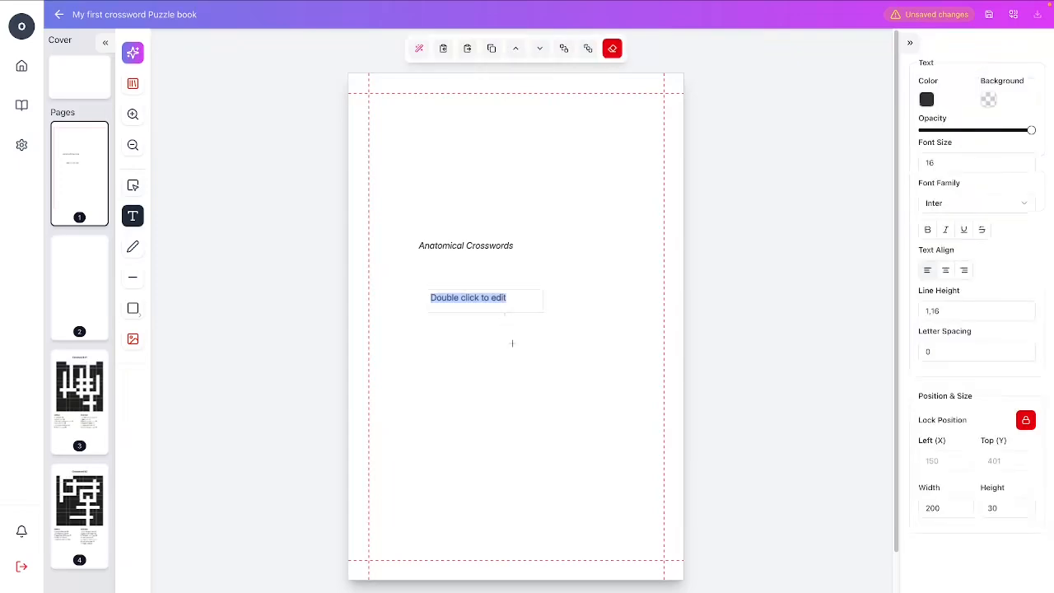
key(ctrl+v)
click(133, 186)
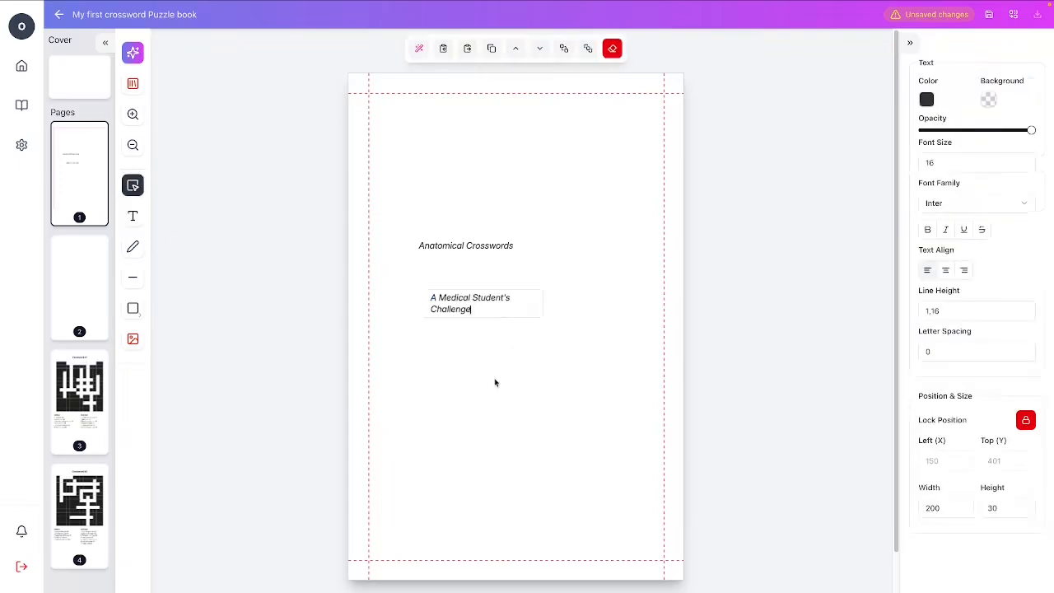
click(494, 379)
Make the "Anatomical Crosswords" title bold and set its font family to Fjalla One
drag(471, 245, 493, 248)
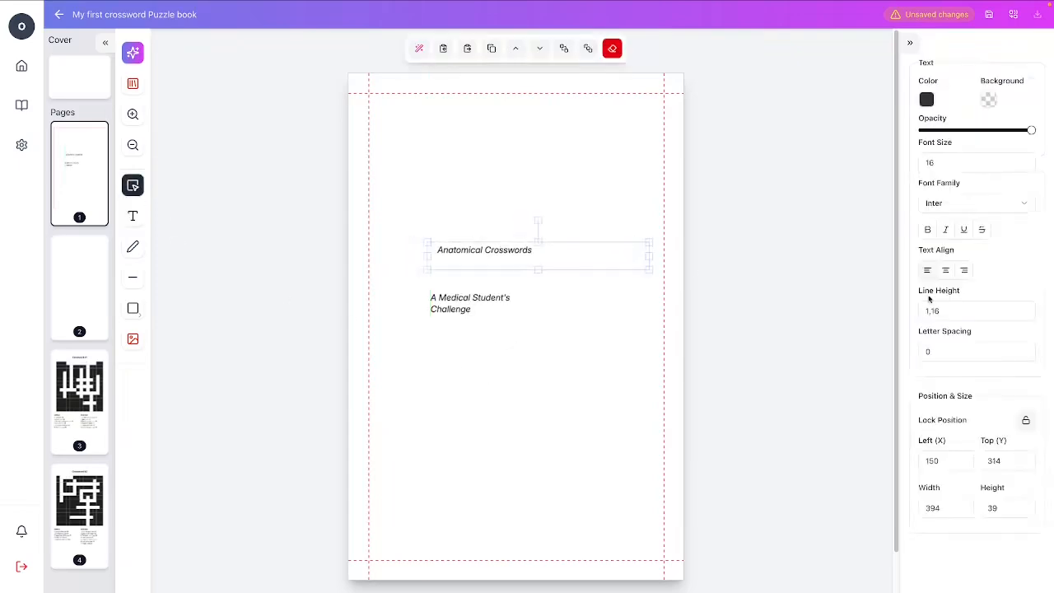
click(928, 231)
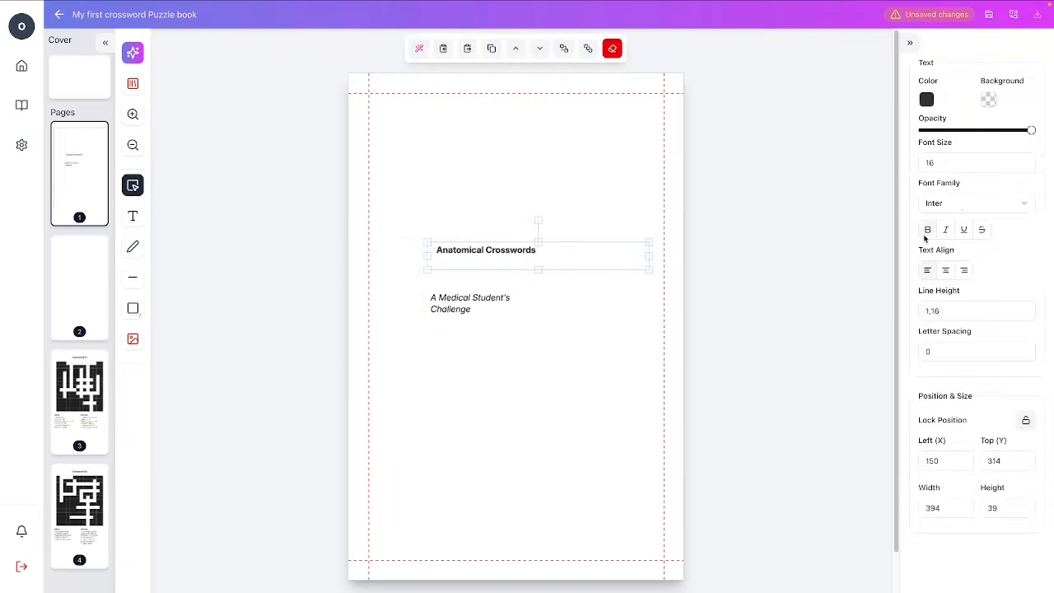
click(986, 207)
scroll(980, 362, down, 3)
scroll(985, 373, down, 5)
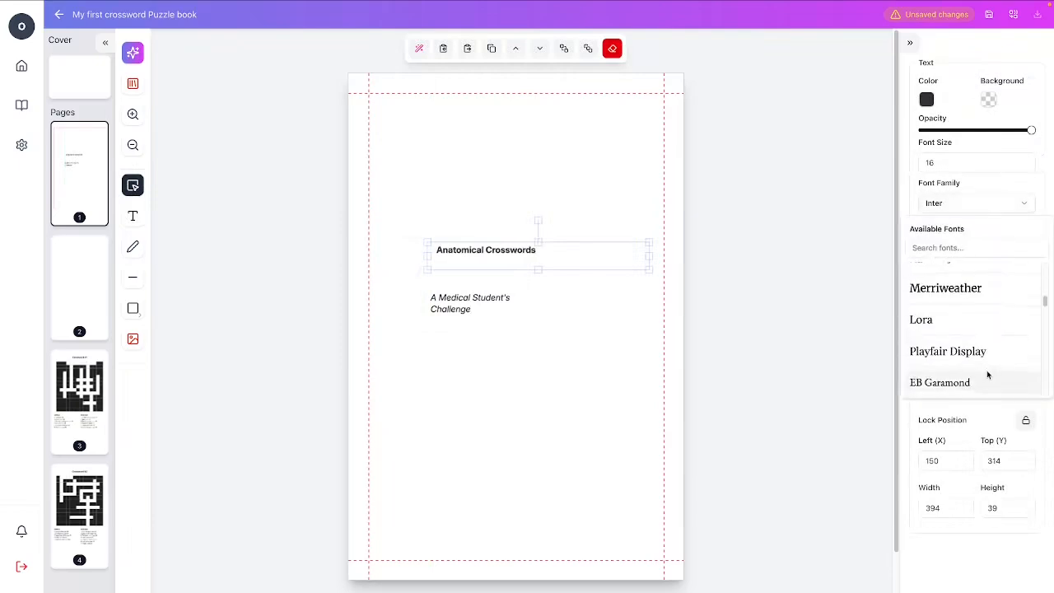
scroll(988, 375, down, 2)
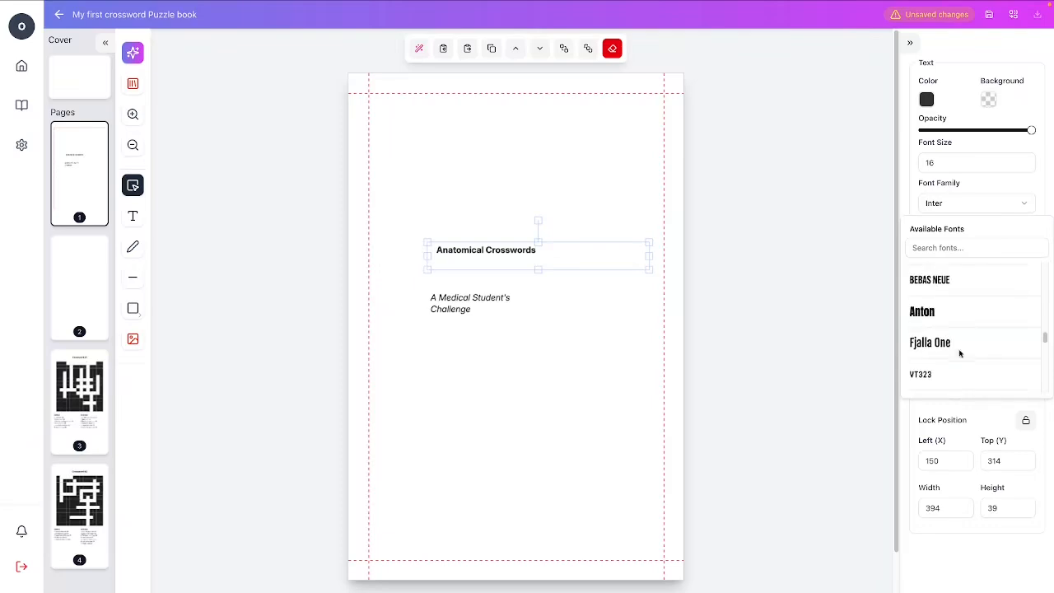
click(955, 345)
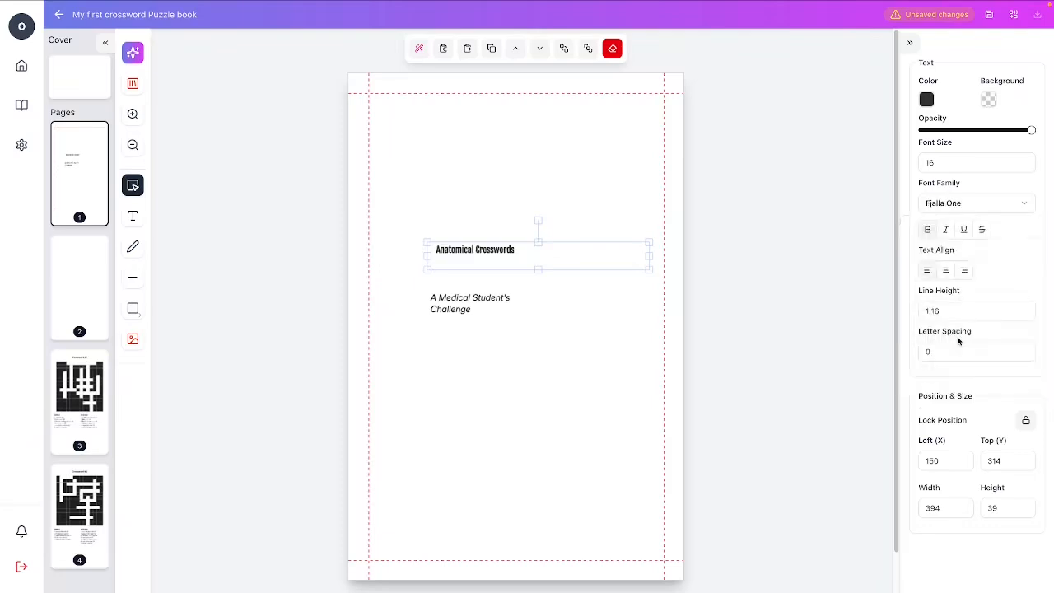
Increase the font size of the "Anatomical Crosswords" title to 33
click(1024, 160)
click(1023, 160)
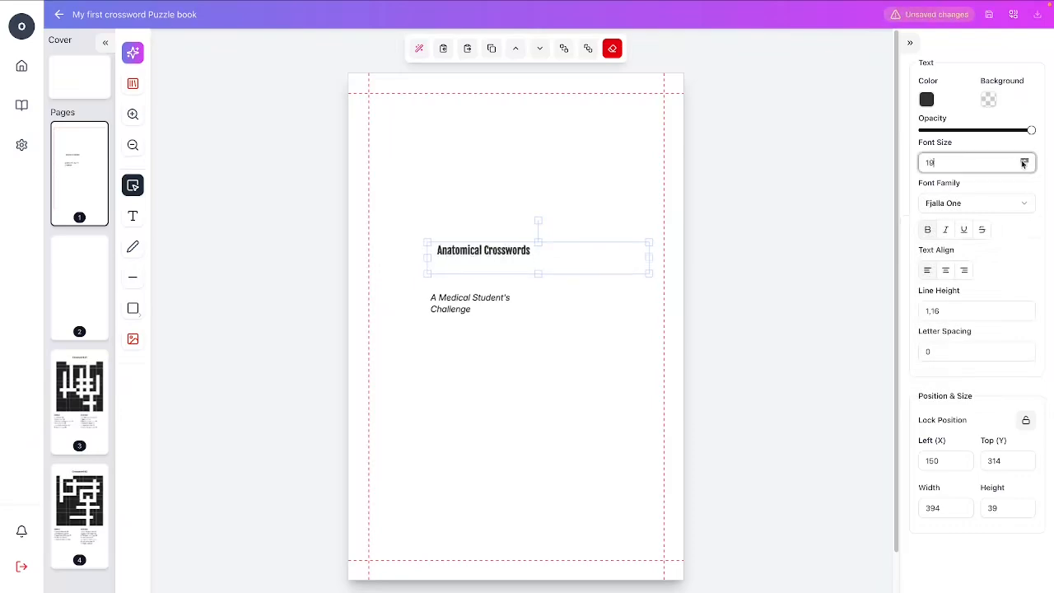
click(1024, 160)
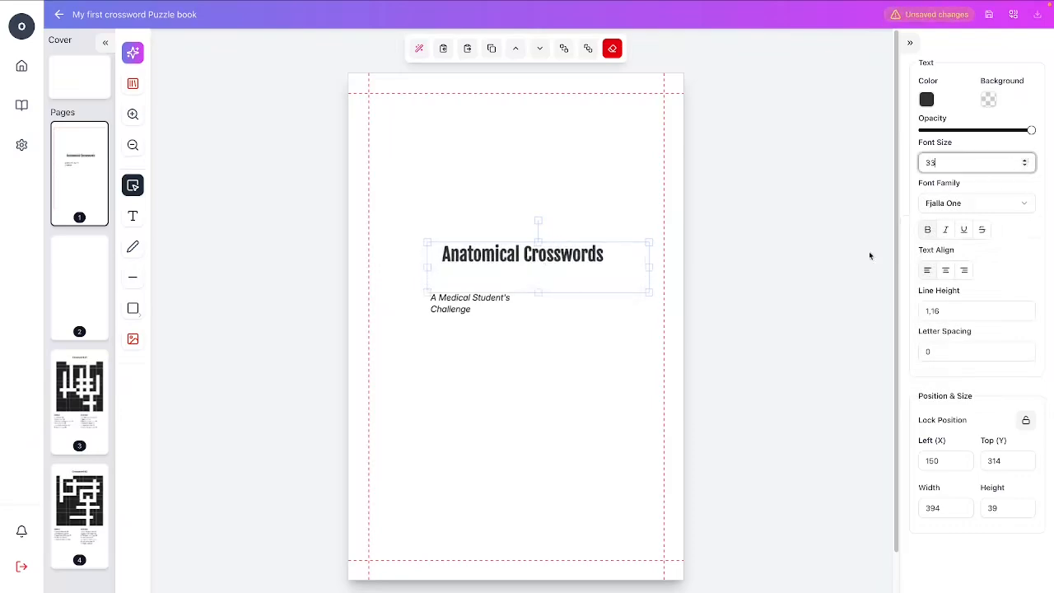
Delete the empty line under the title text and move the title to about X 130, Y 320
click(542, 277)
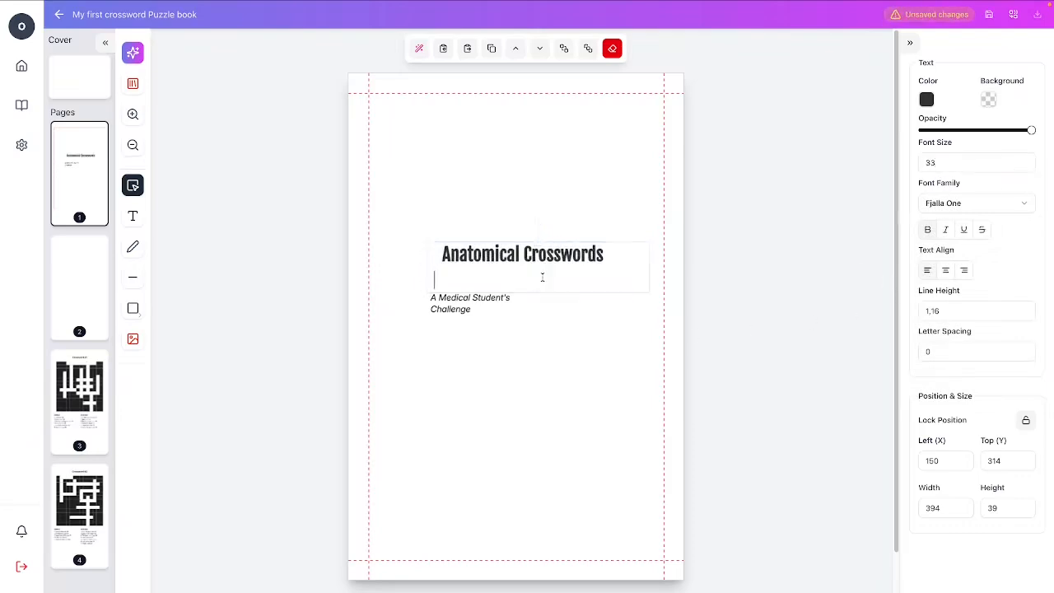
key(BackSpace)
click(543, 278)
drag(486, 249, 475, 253)
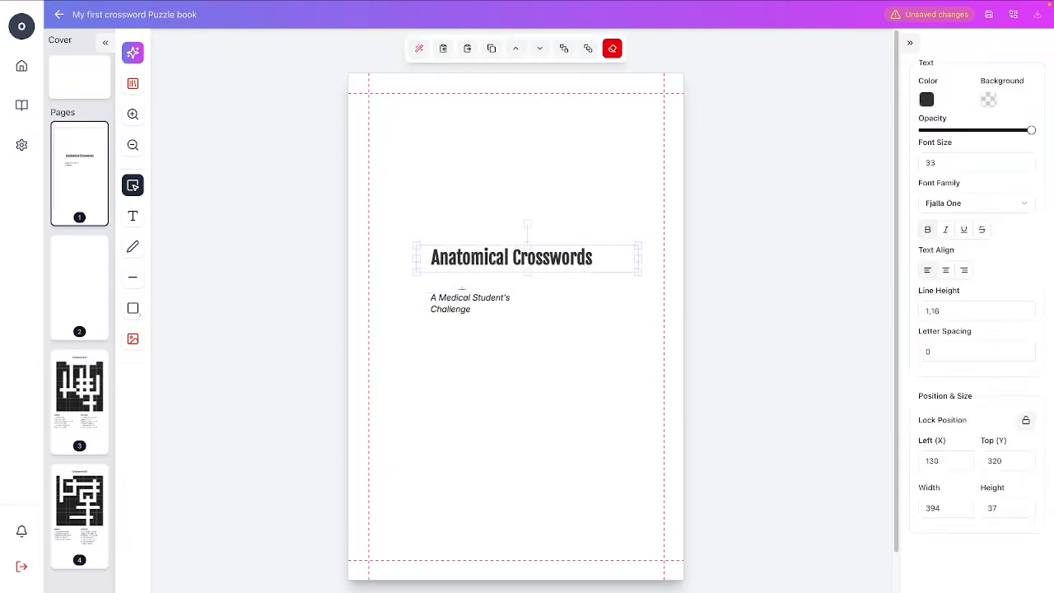
Widen the subtitle's text box to about 289 so it fits on one line, and place it directly beneath the title
click(461, 298)
mouse_move(543, 301)
mouse_down()
mouse_move(593, 305)
mouse_move(552, 287)
mouse_up()
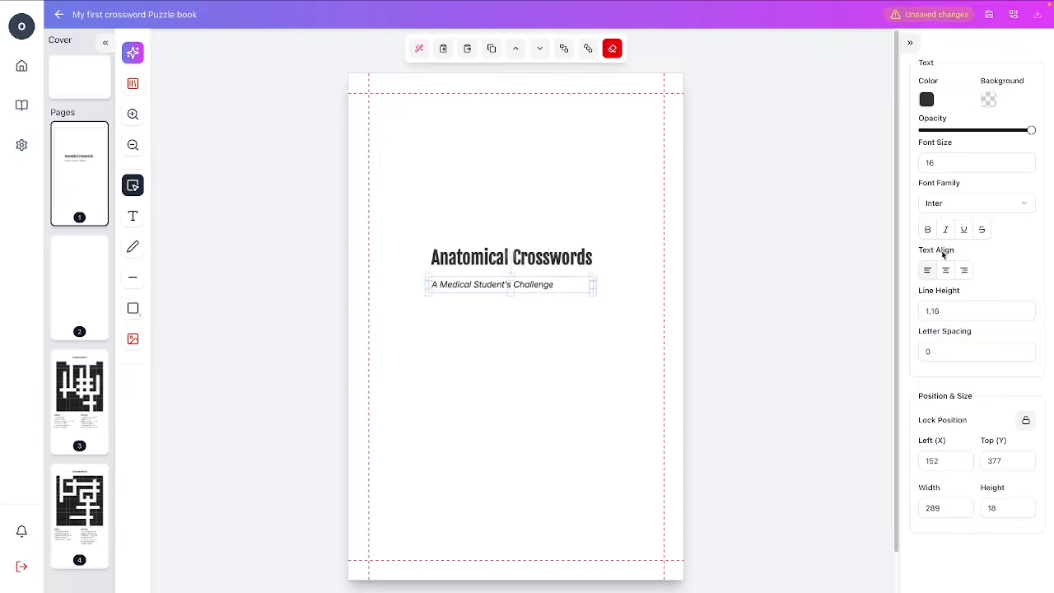
click(621, 337)
drag(546, 287, 540, 283)
click(554, 313)
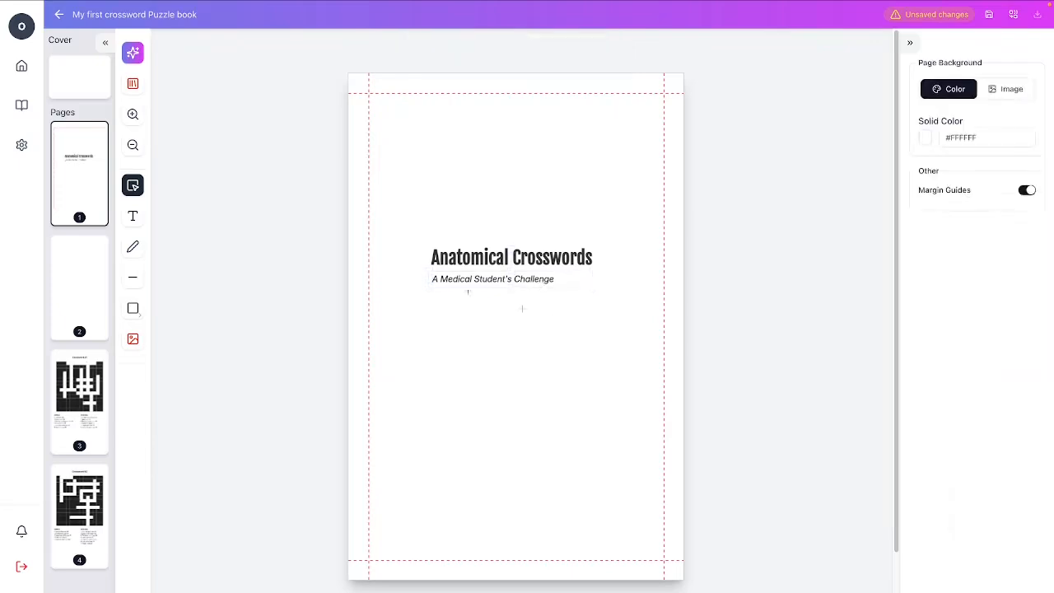
Select the title and subtitle together and move them down the title page to about X 133, Y 364
drag(418, 243, 635, 321)
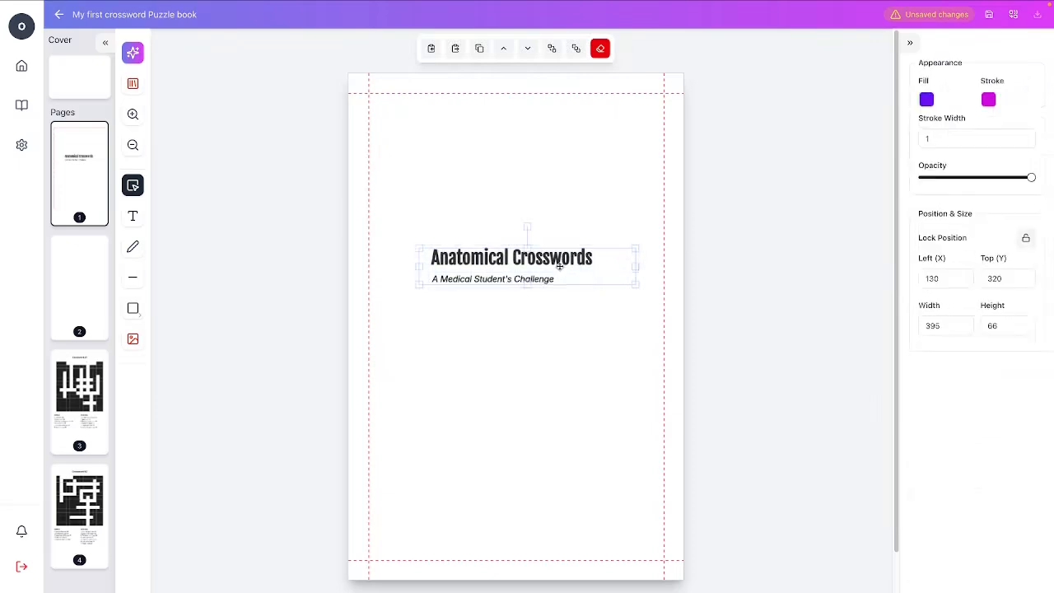
drag(560, 267, 521, 286)
click(543, 351)
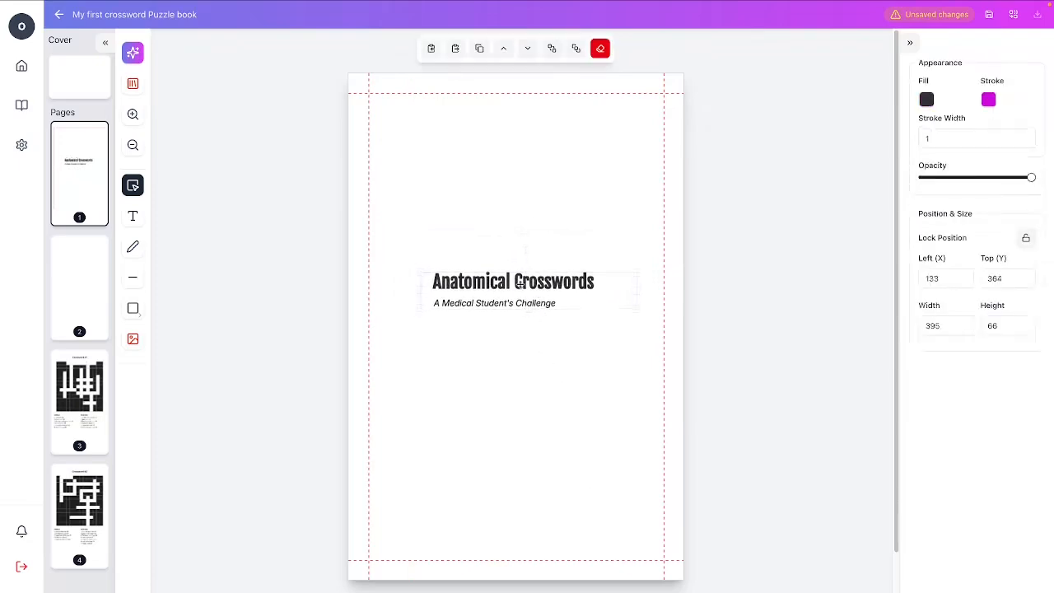
click(519, 365)
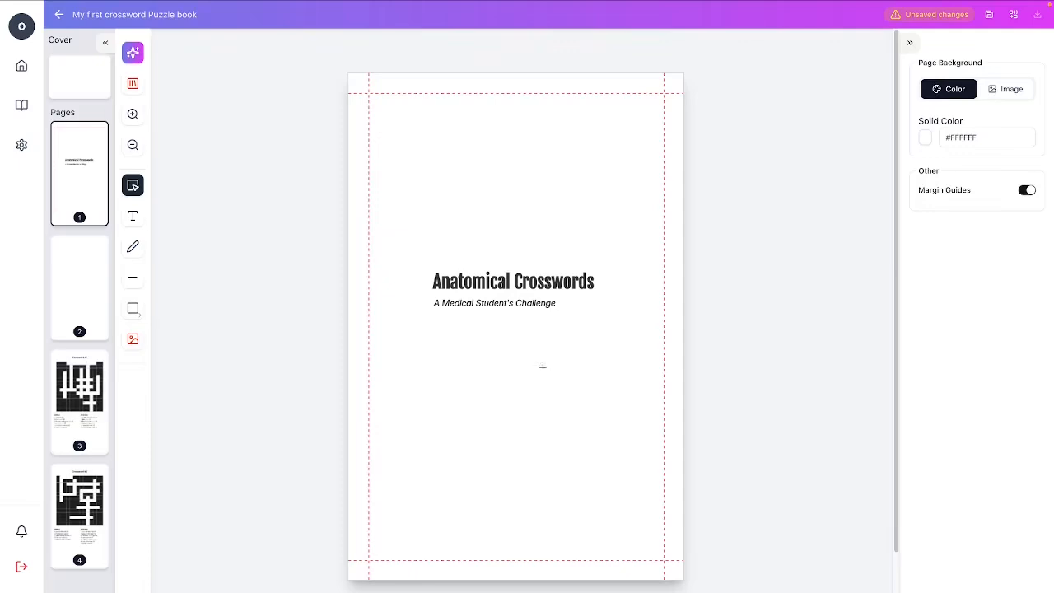
Open the book's cover and bring up the AI image generator's previously generated anatomy images
click(78, 290)
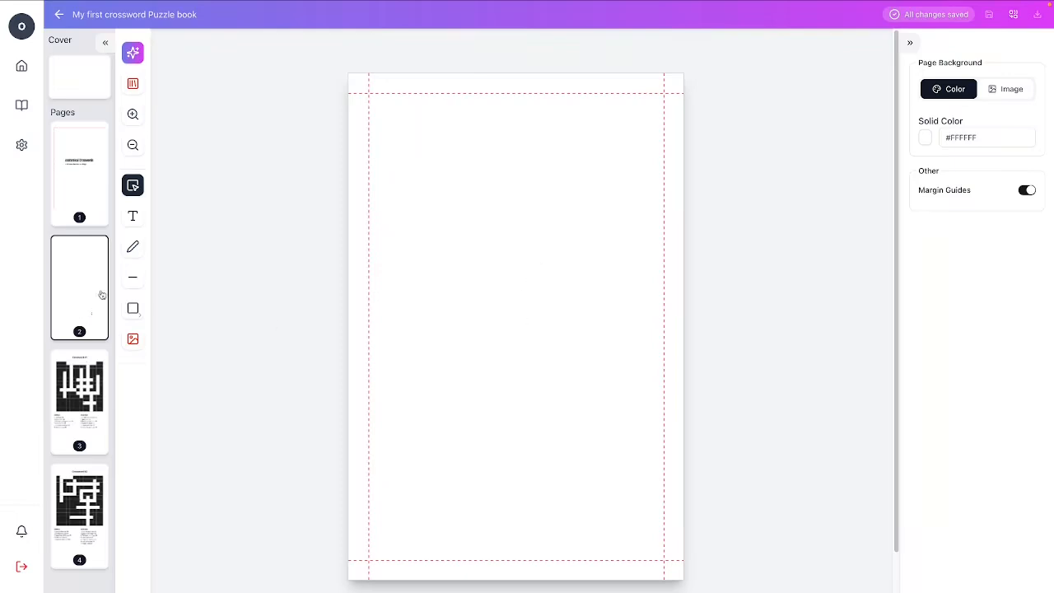
click(84, 89)
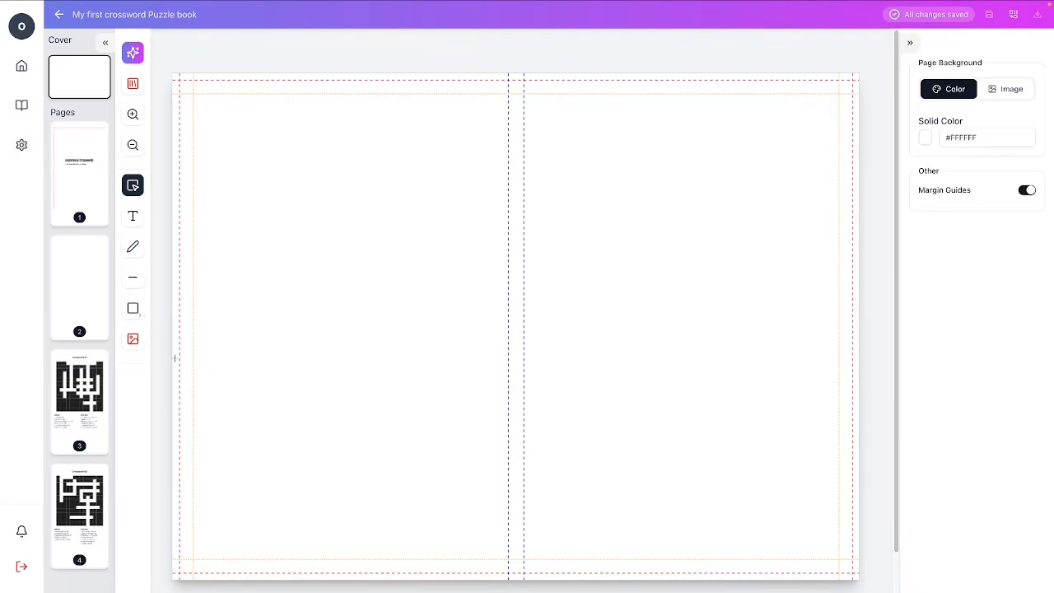
click(132, 339)
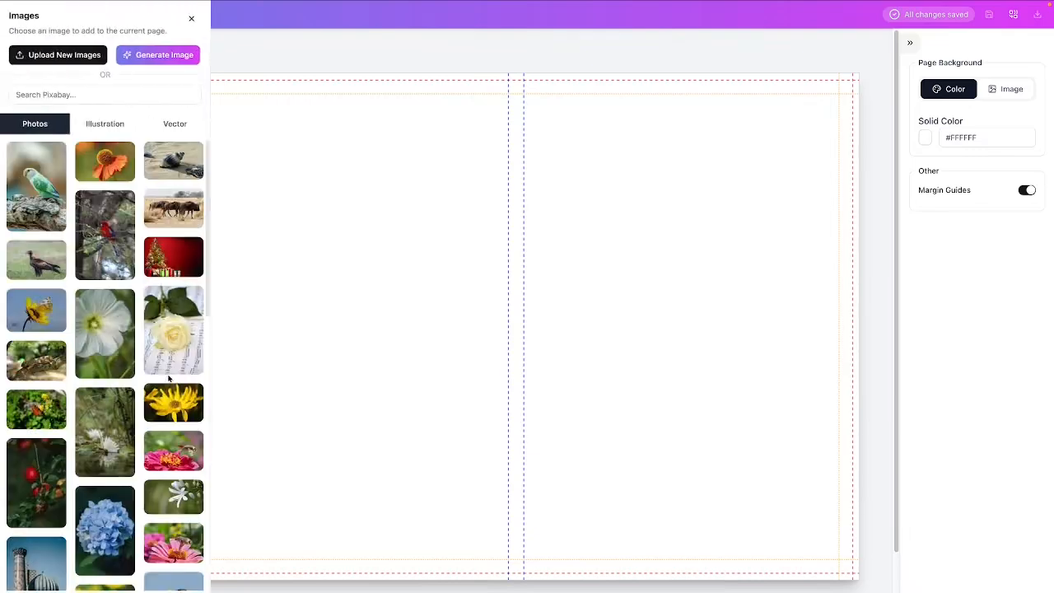
click(89, 97)
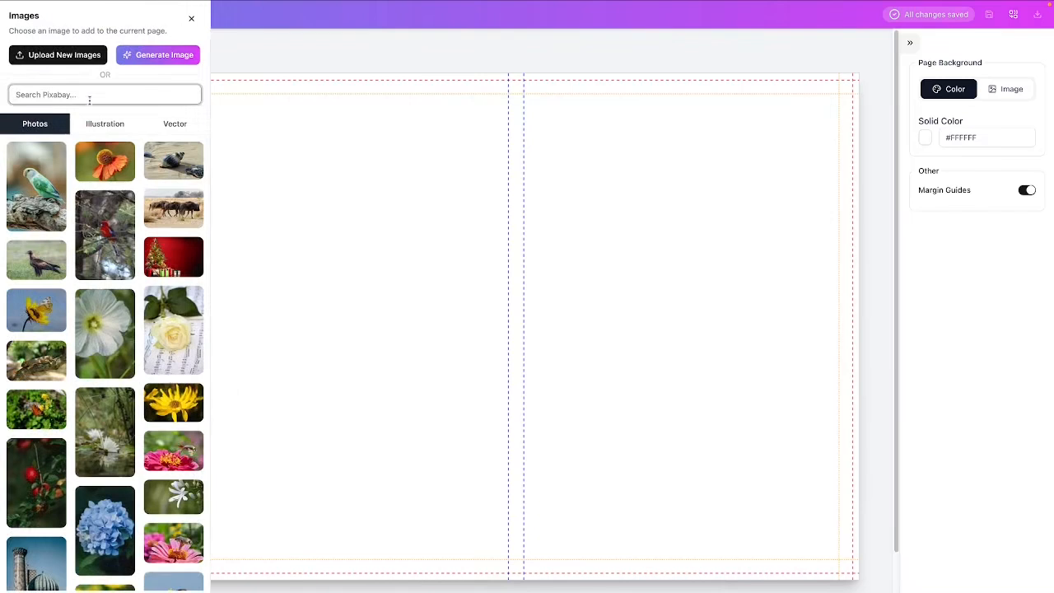
click(183, 58)
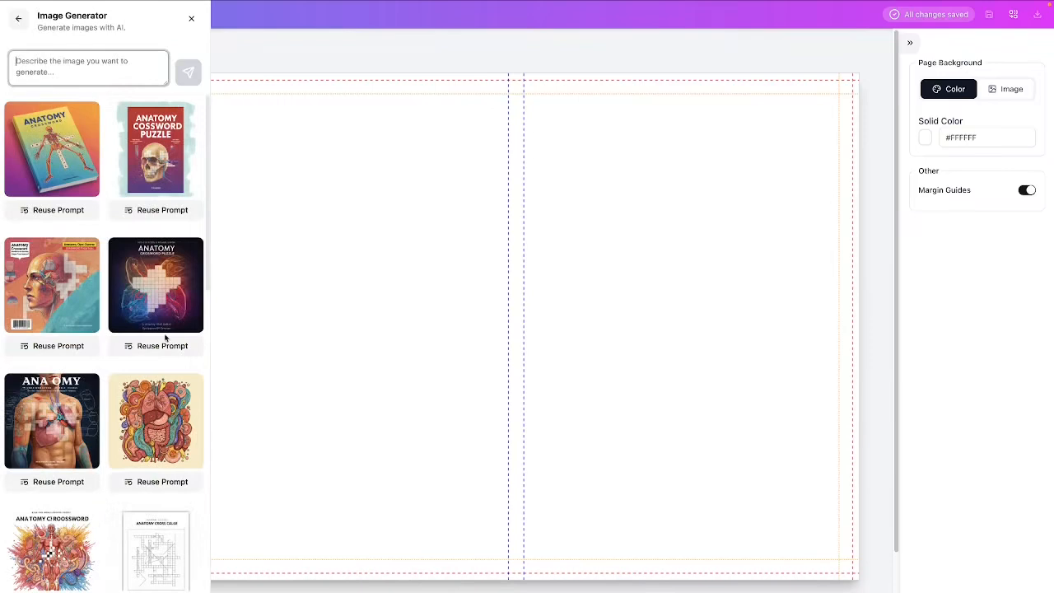
scroll(164, 338, down, 3)
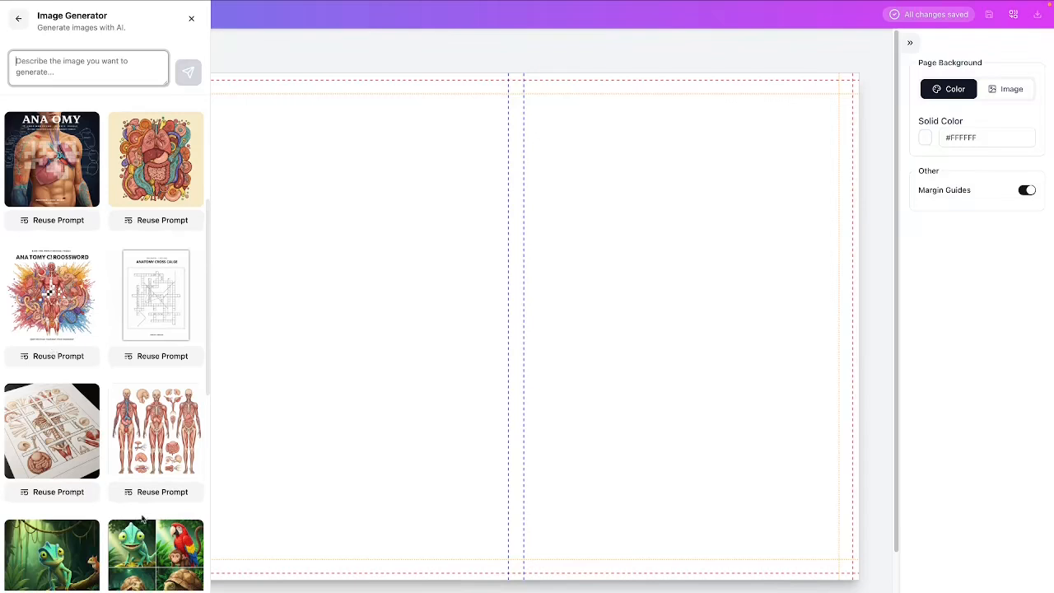
click(152, 449)
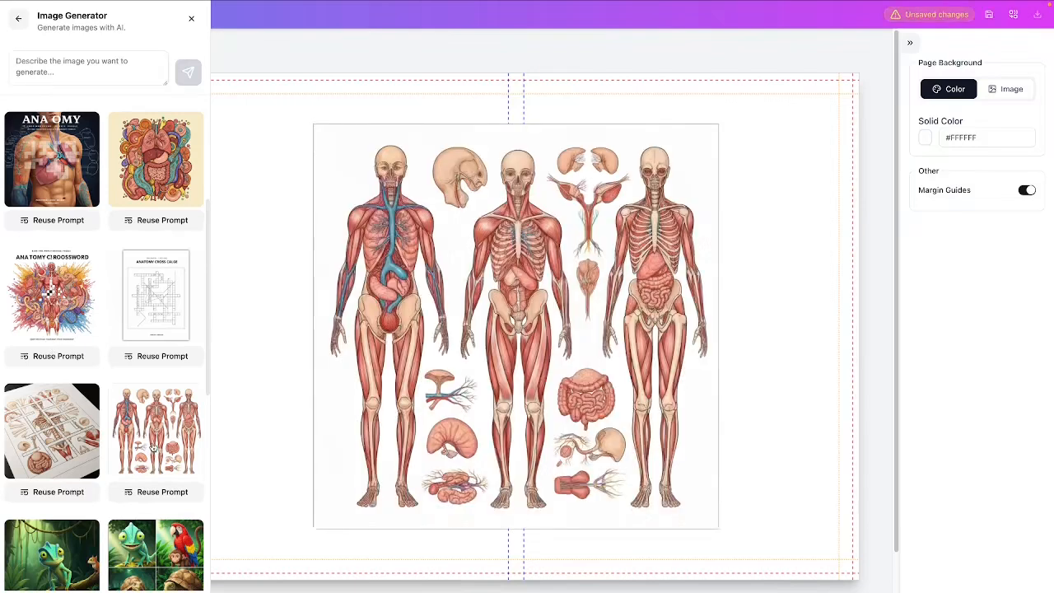
click(499, 359)
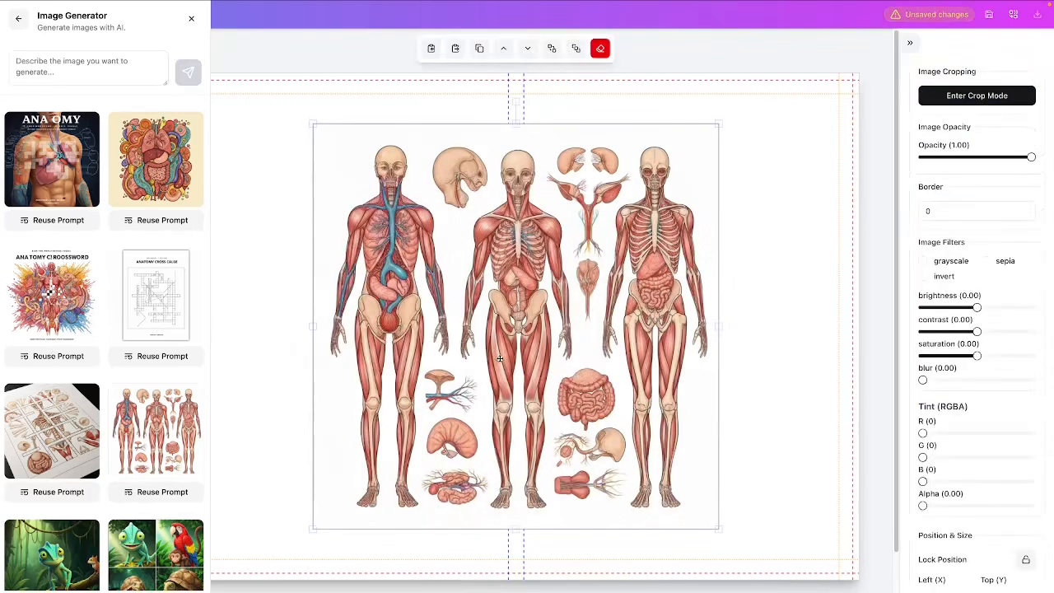
key(Delete)
Add the colorful paint-splash muscle figure image to the cover and load its generation prompt for review
click(52, 292)
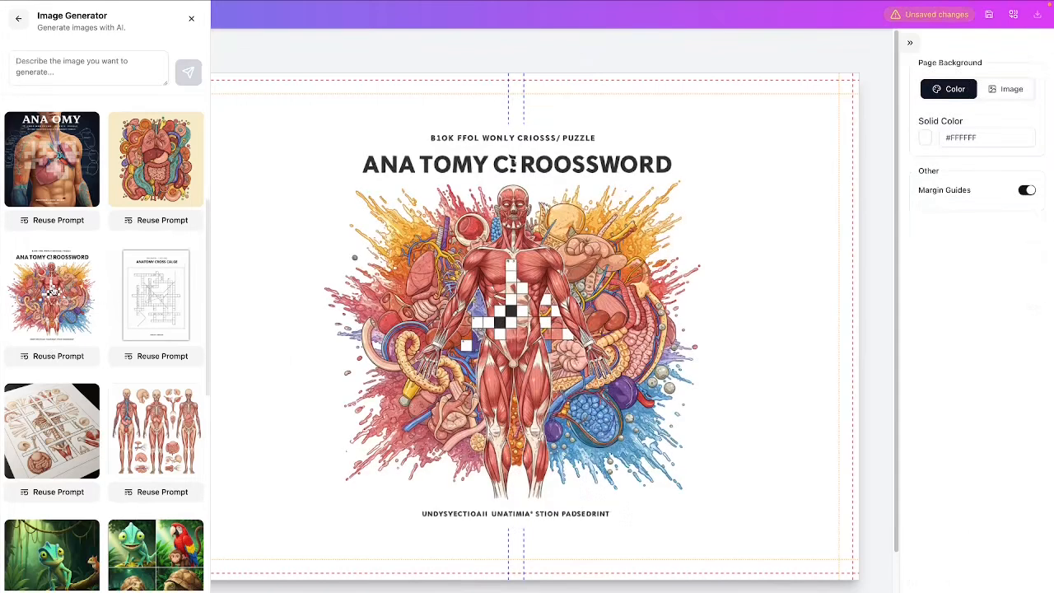
click(64, 360)
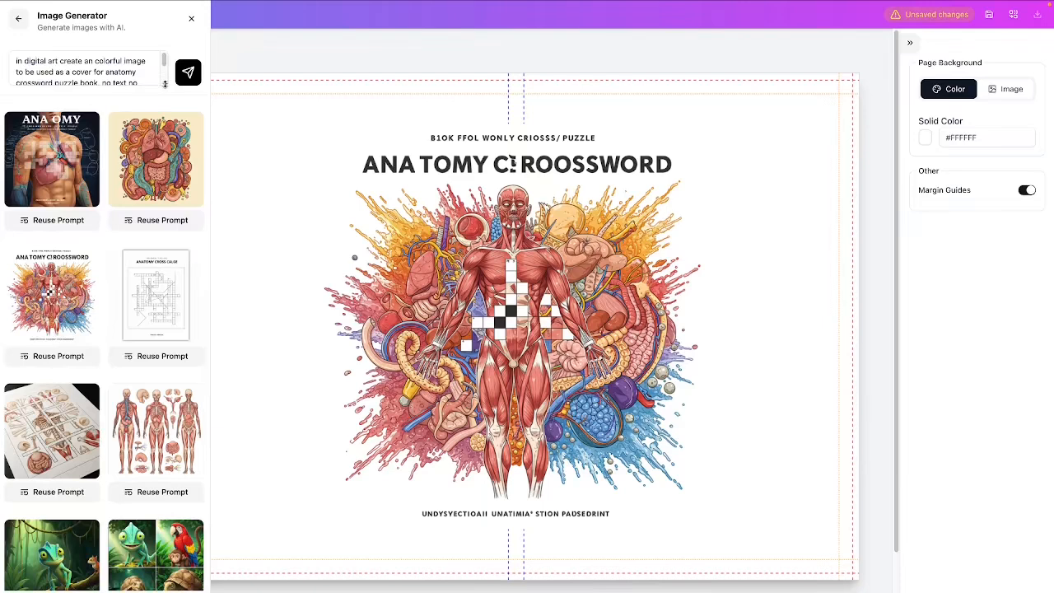
drag(166, 84, 168, 168)
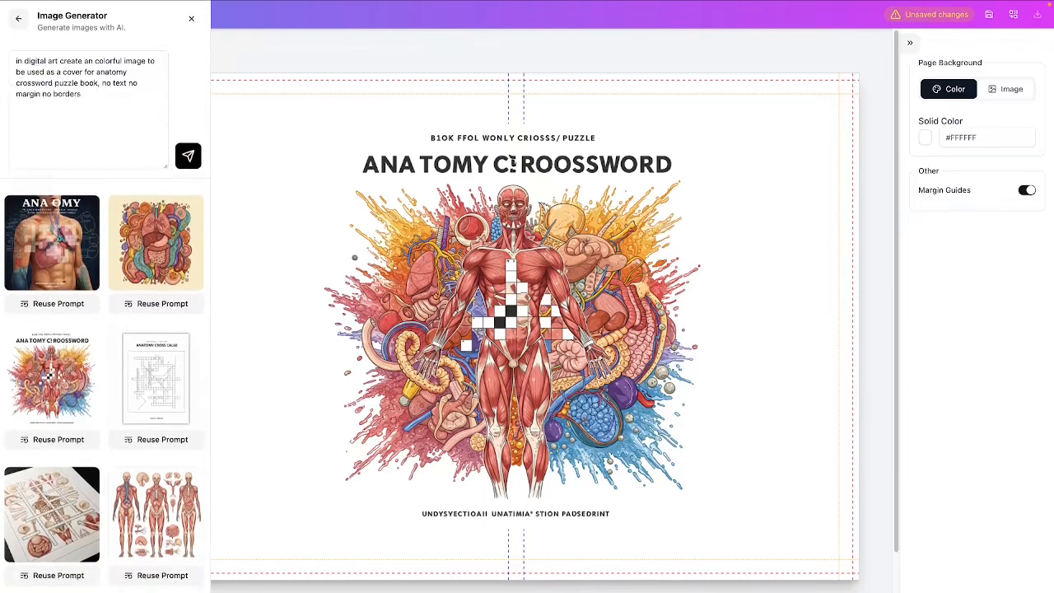
click(192, 20)
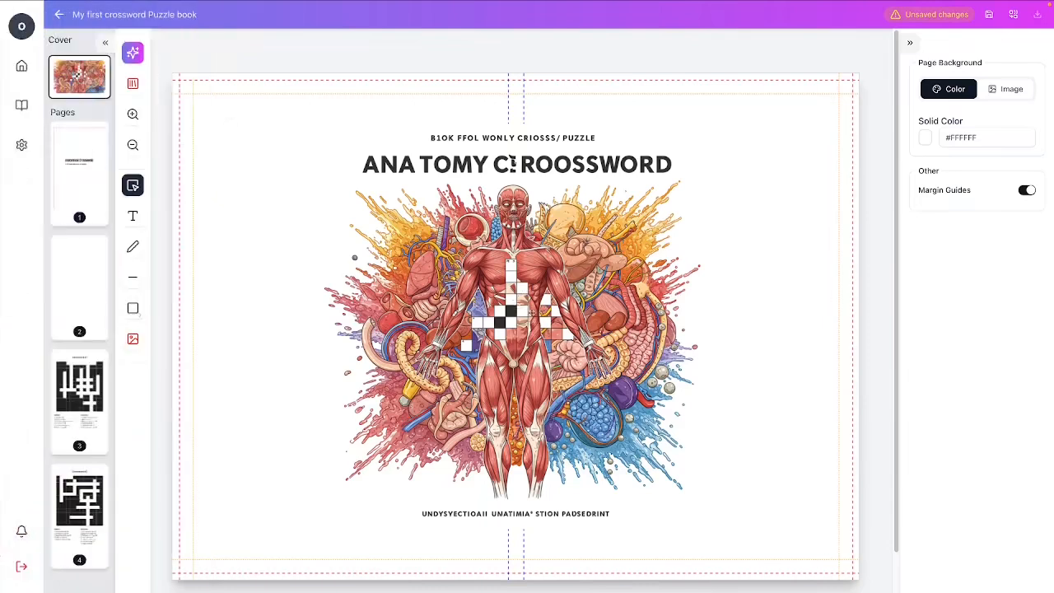
Crop the cover image to about 698 × 601, cutting off the text above and below the artwork
drag(556, 165, 600, 183)
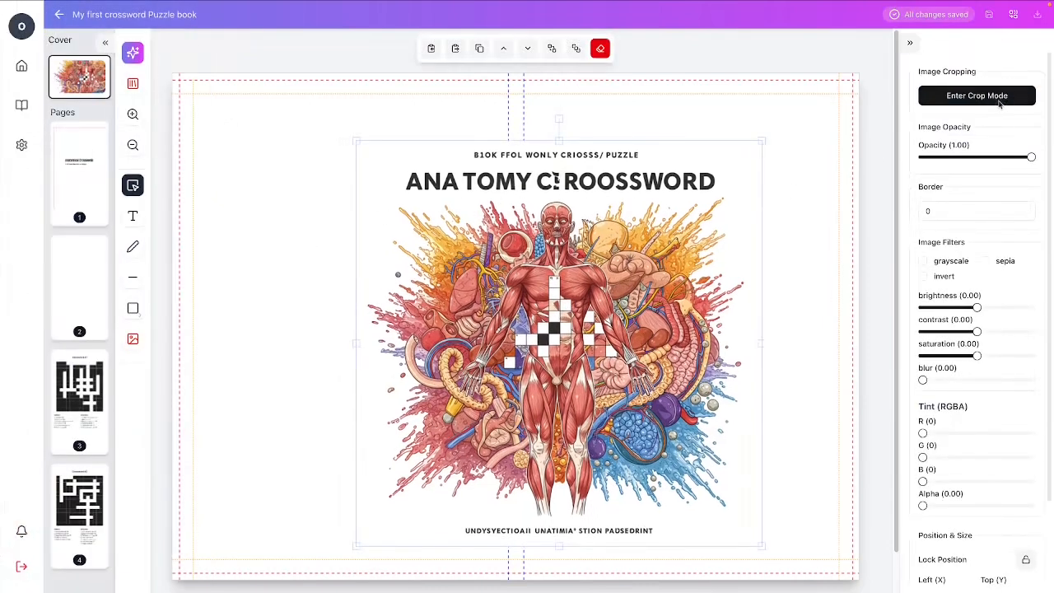
click(959, 101)
drag(550, 149, 556, 191)
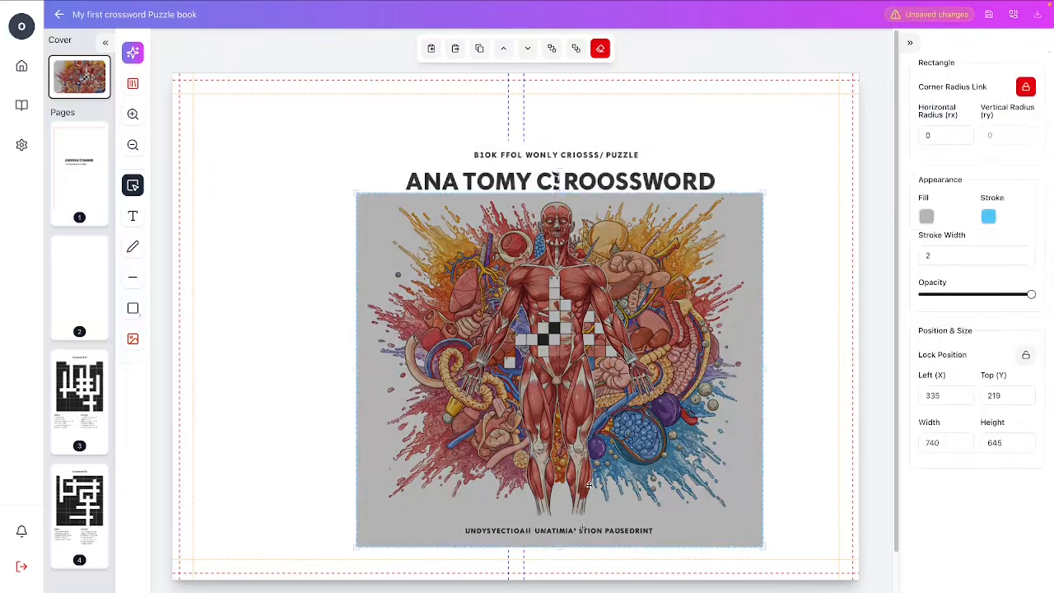
drag(561, 548, 565, 525)
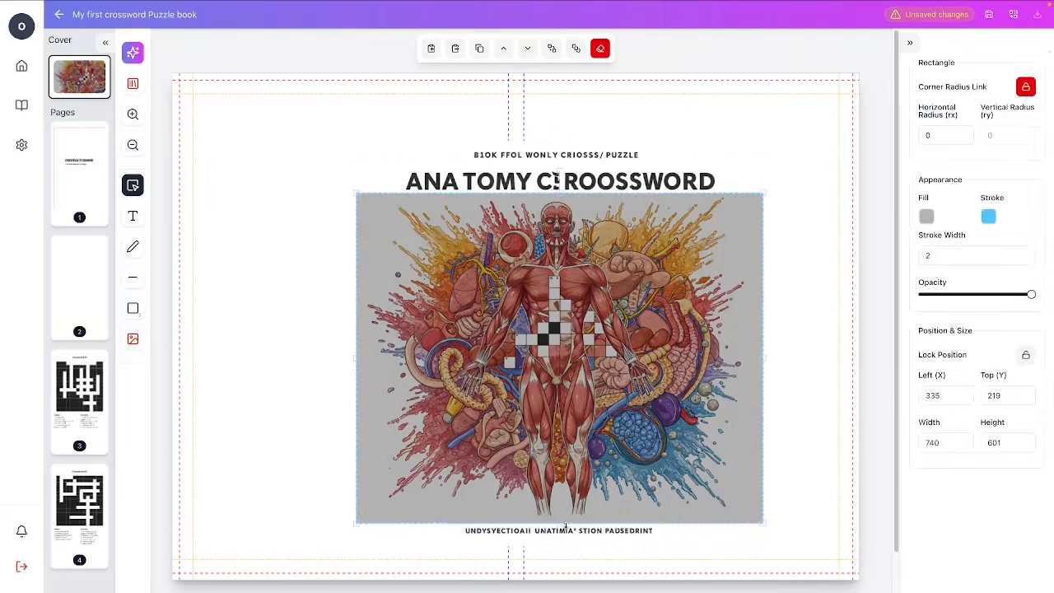
drag(764, 358, 750, 359)
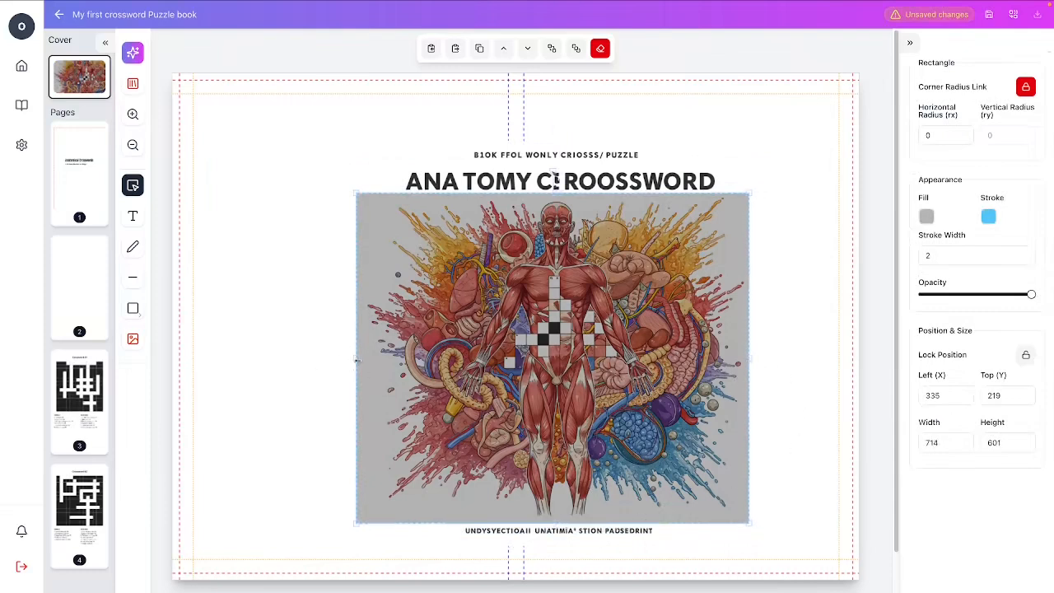
drag(356, 360, 365, 360)
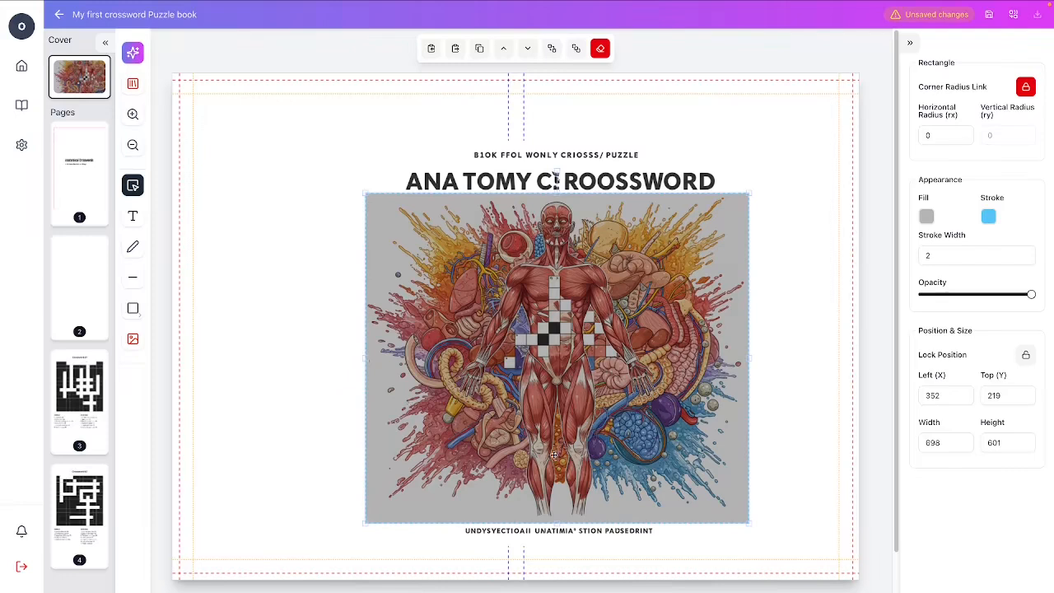
double_click(552, 362)
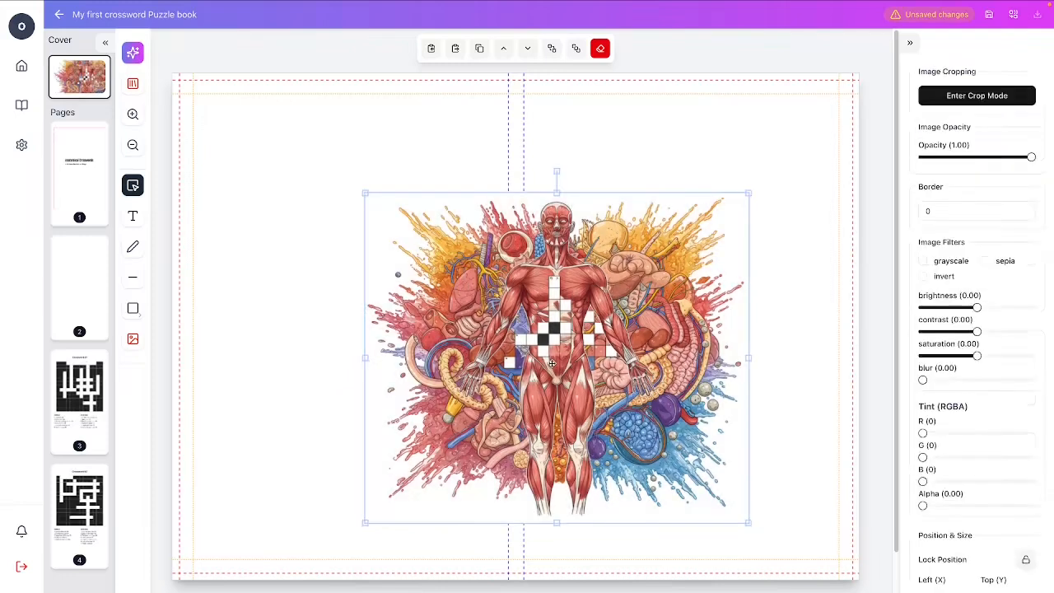
Scale the cropped artwork down to fit the front cover and center it between the spine and the outer margin
drag(552, 362, 602, 355)
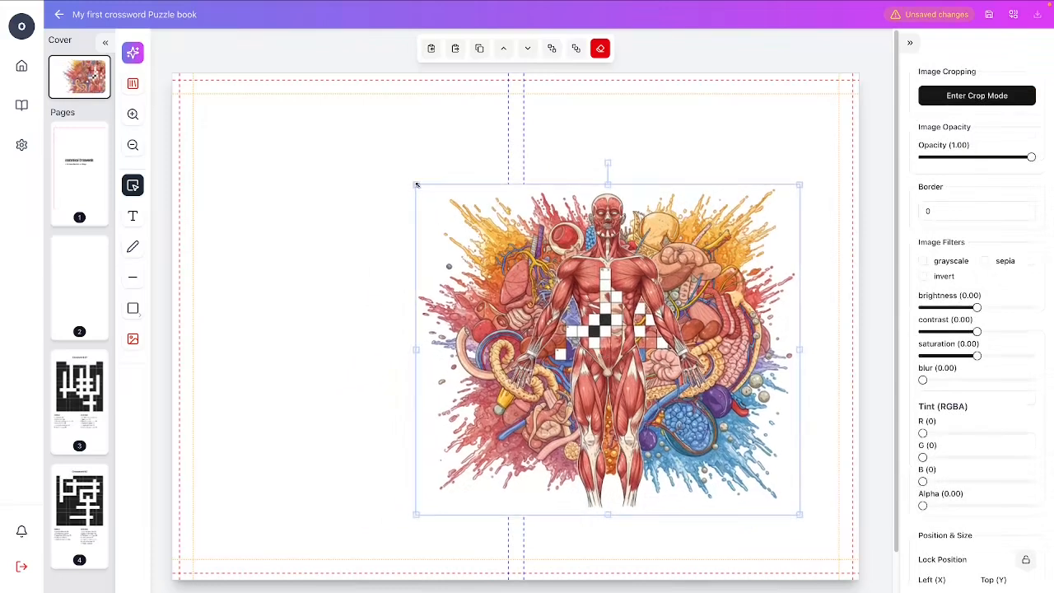
drag(417, 186, 512, 256)
drag(618, 341, 653, 330)
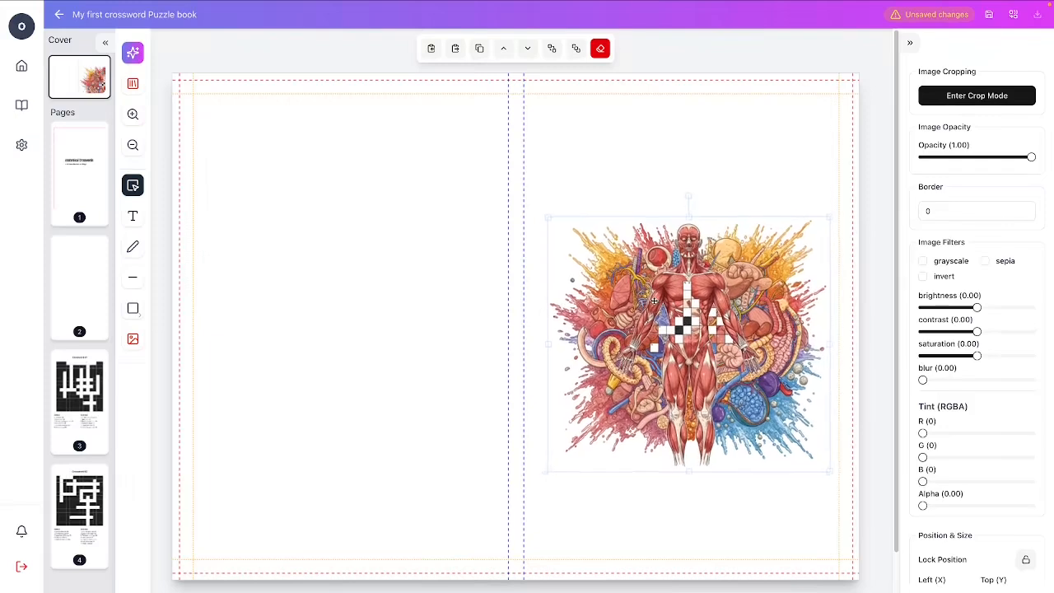
click(669, 511)
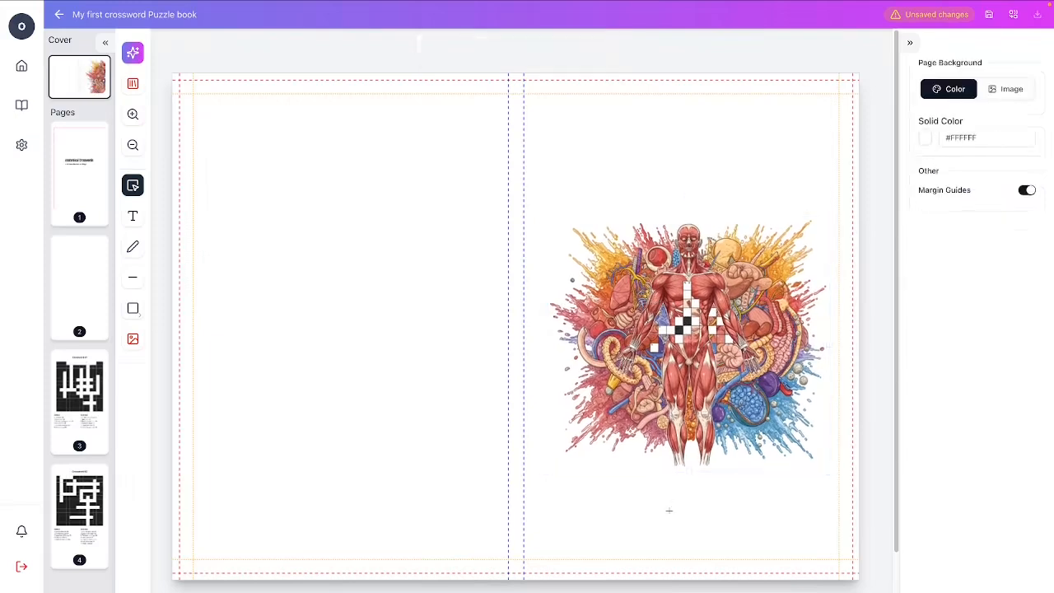
click(690, 399)
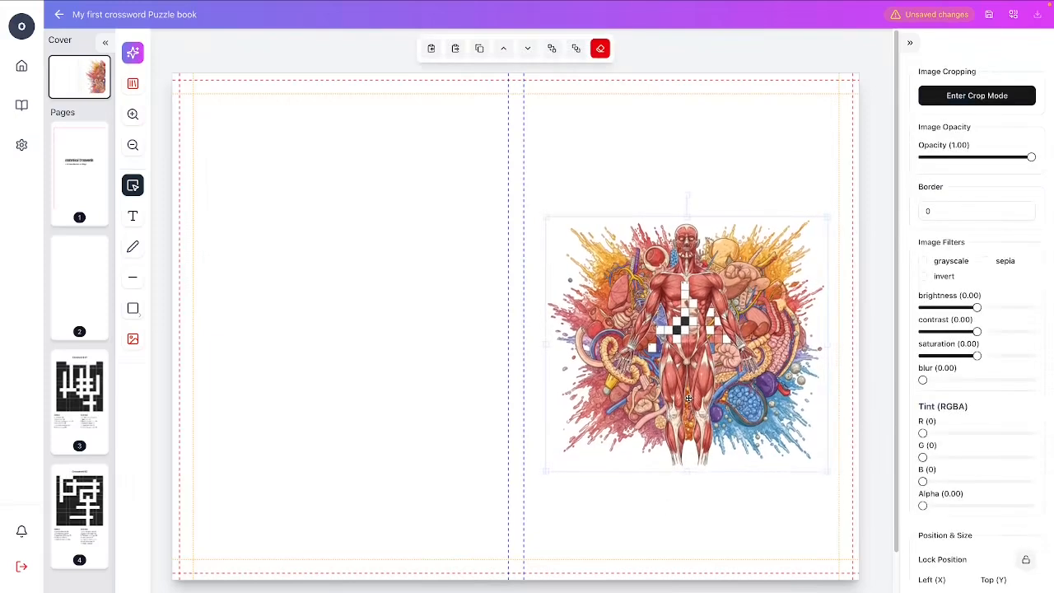
Copy the grouped title and subtitle from page 1 and paste them onto the cover
click(80, 216)
click(490, 284)
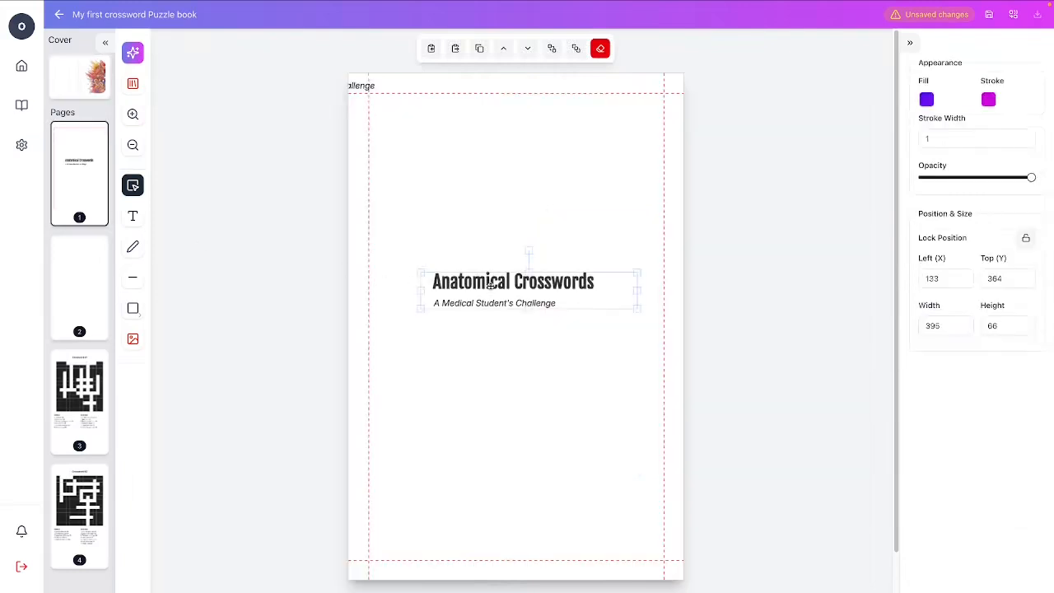
click(74, 83)
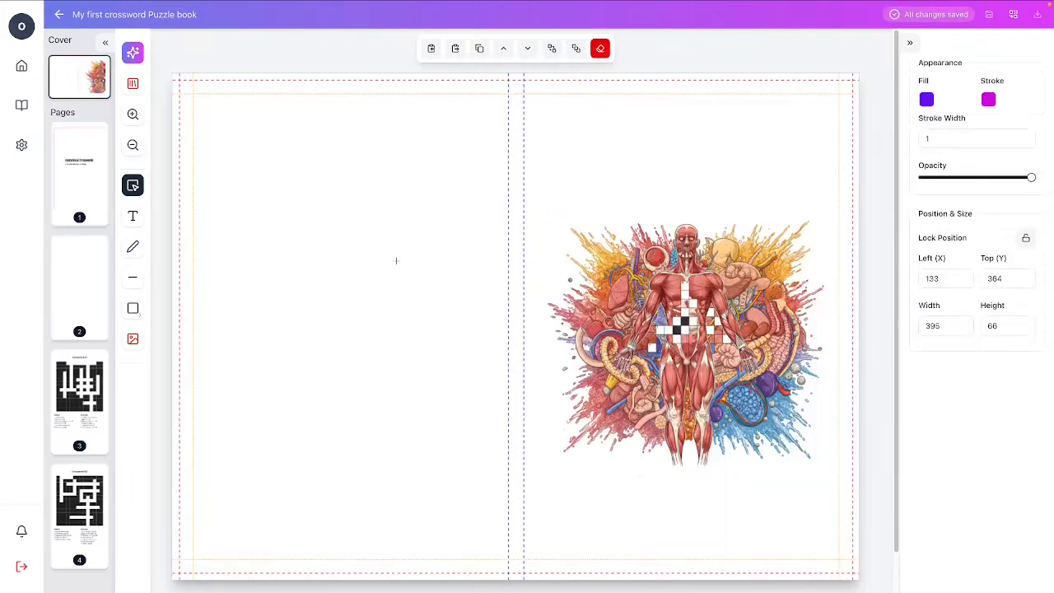
key(ctrl+v)
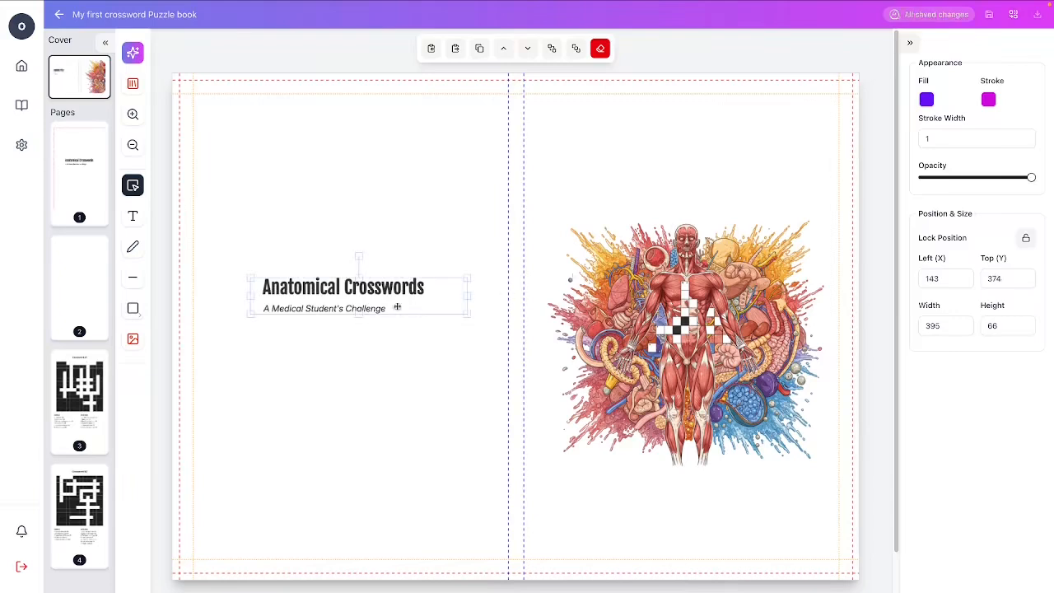
Move the pasted title and subtitle above the front cover artwork, to about X 682, Y 85
drag(376, 304, 686, 142)
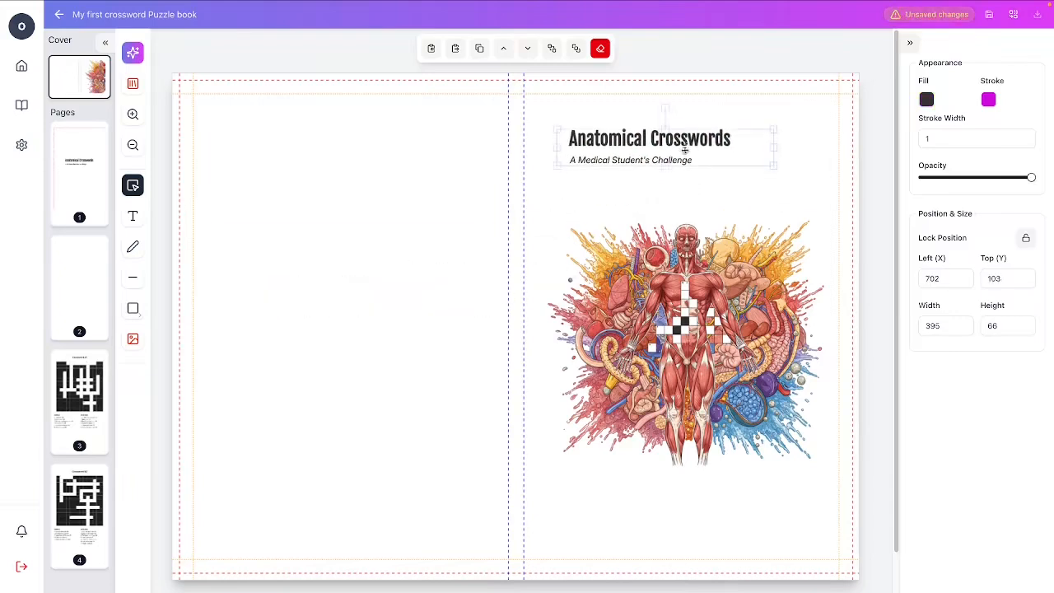
click(662, 192)
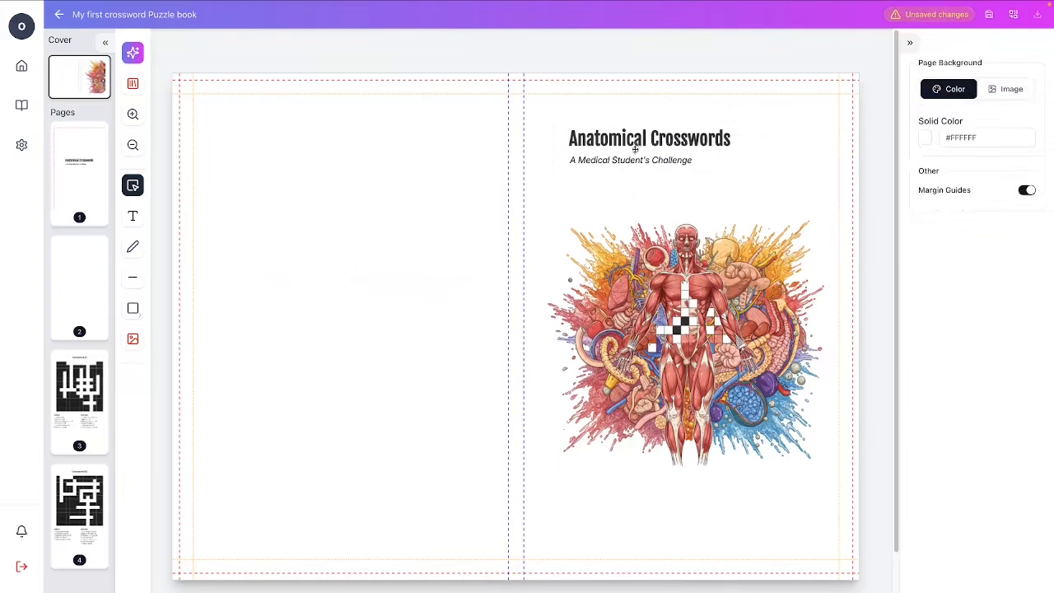
drag(638, 142, 629, 132)
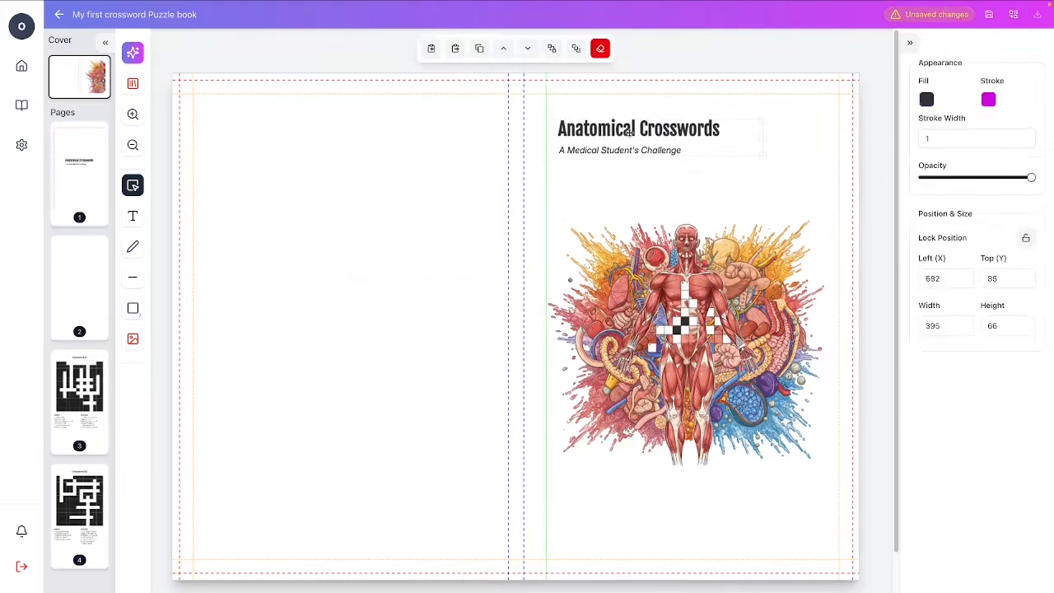
click(627, 194)
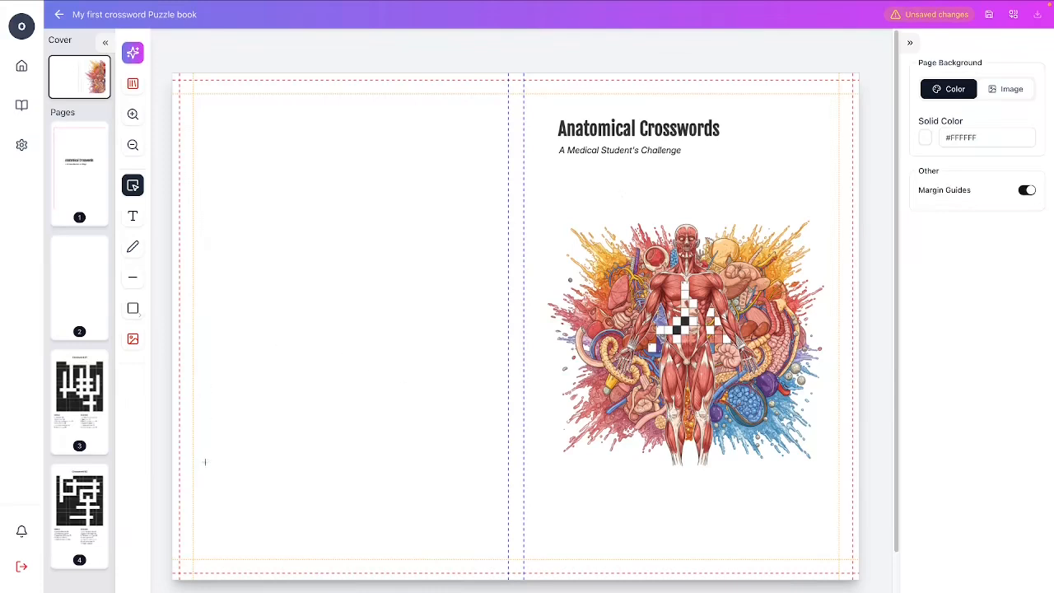
Add a black spiky starburst shape from the assets library and place it beside the cover title at about X 1065, Y 115
click(131, 86)
click(70, 70)
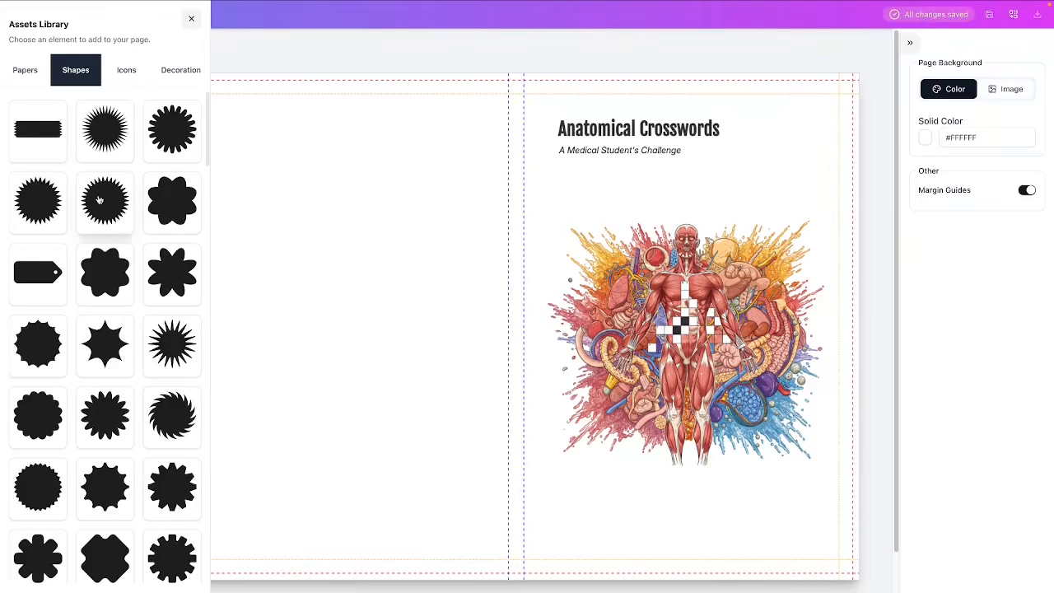
scroll(115, 398, down, 8)
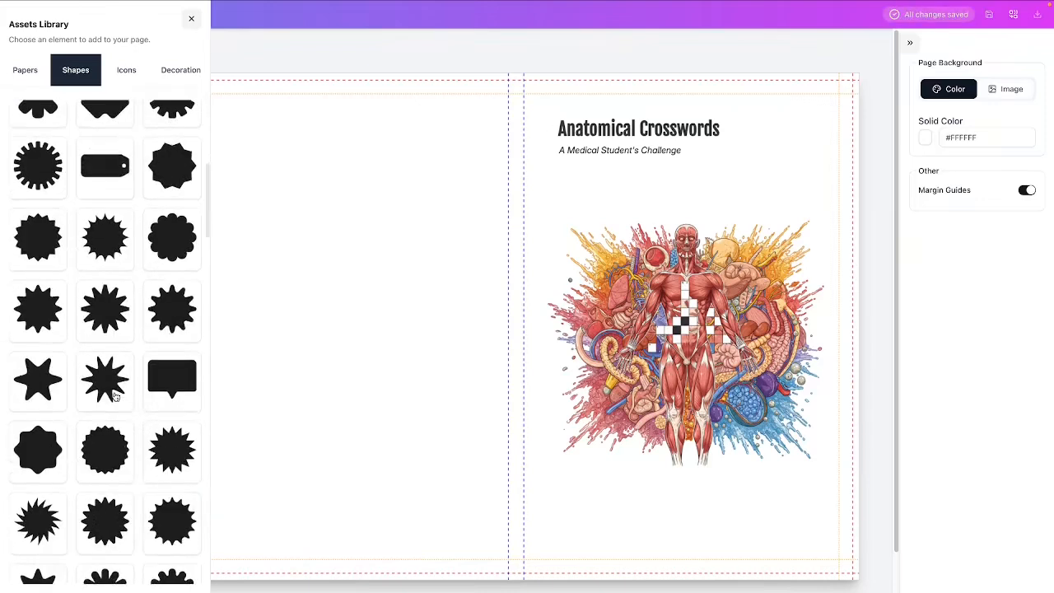
scroll(115, 398, down, 10)
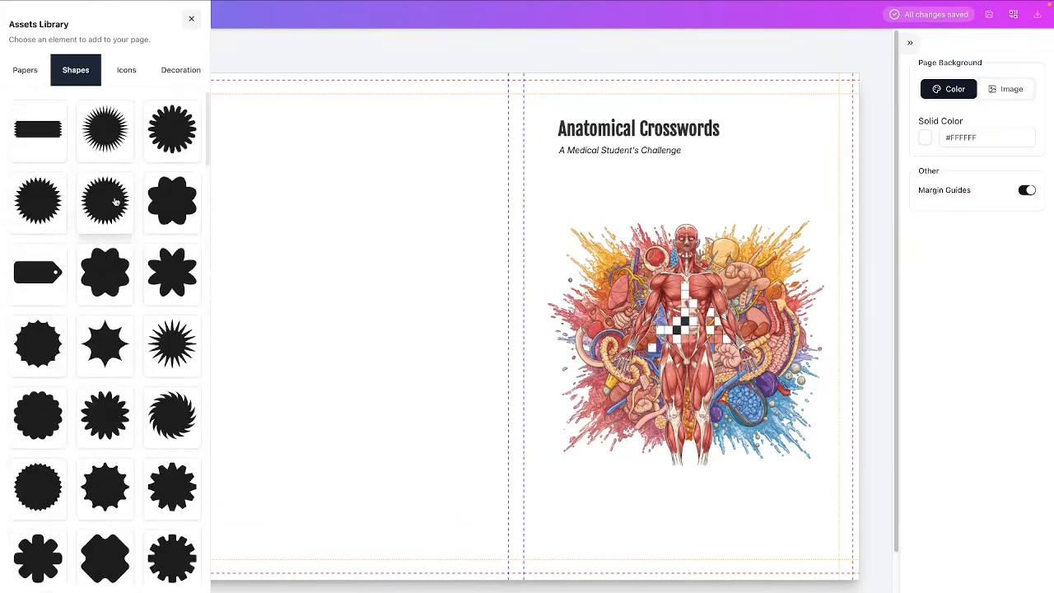
click(116, 202)
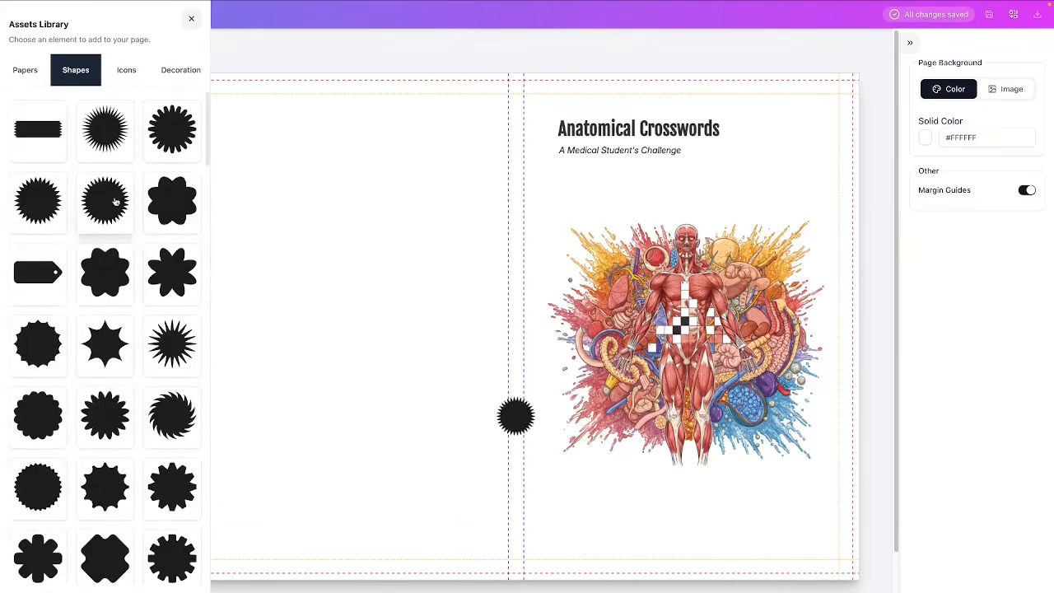
click(512, 421)
drag(513, 421, 776, 156)
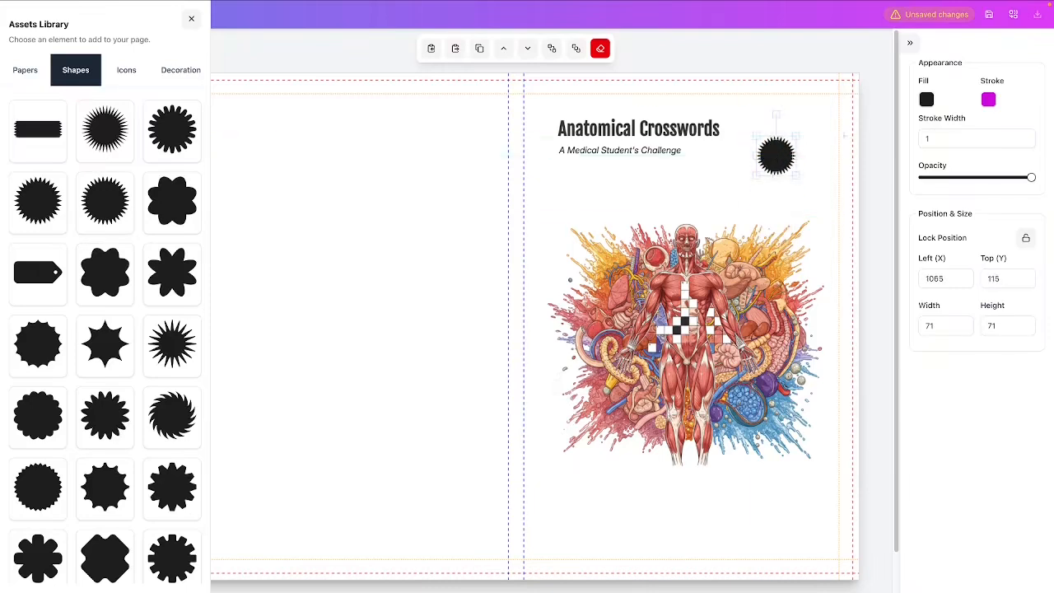
Fill the starburst with bright red and close the assets library
click(925, 99)
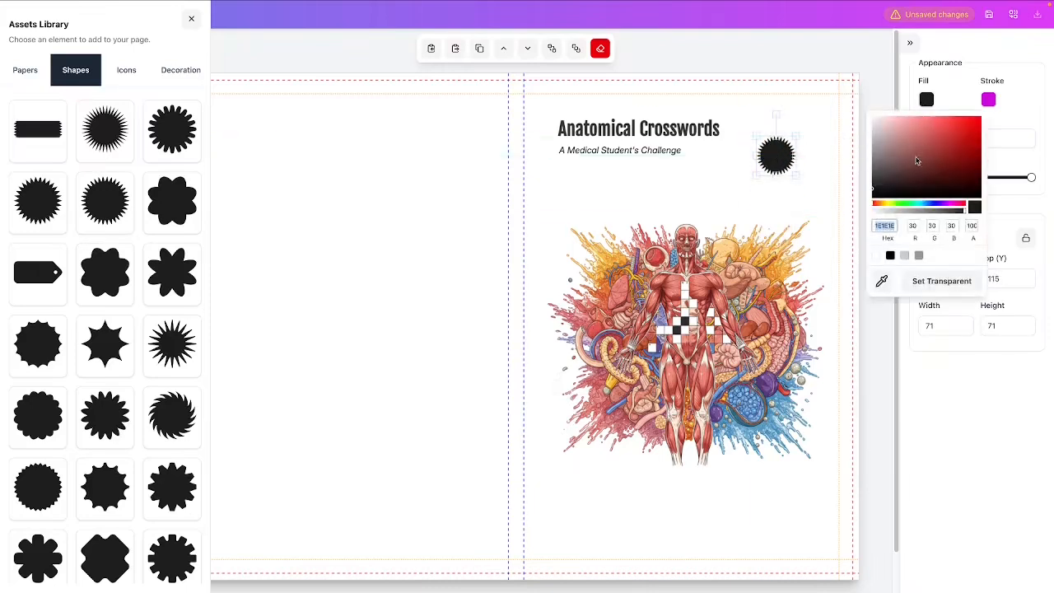
click(978, 124)
click(781, 187)
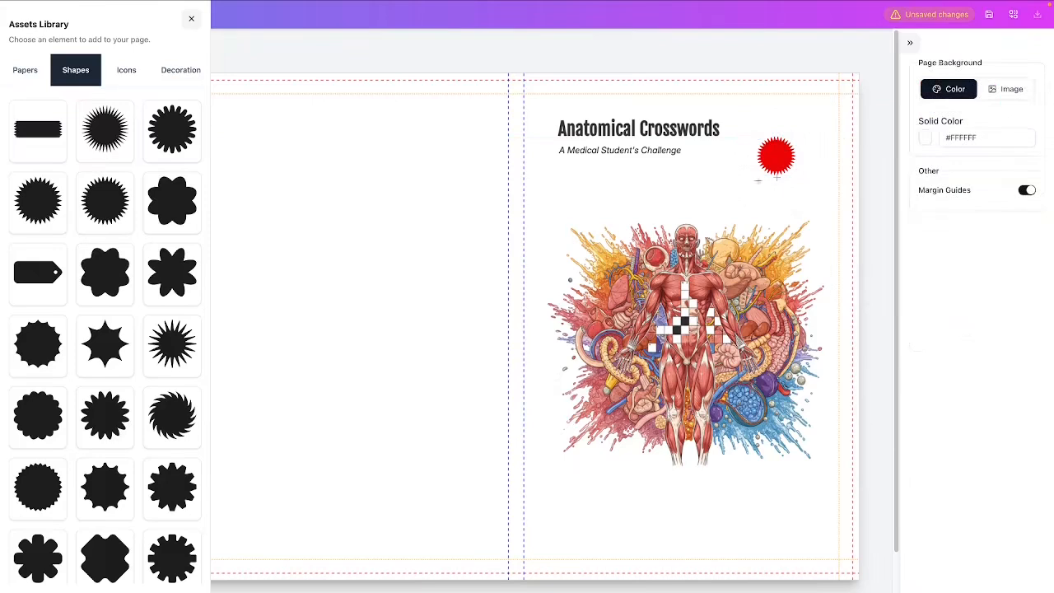
click(191, 20)
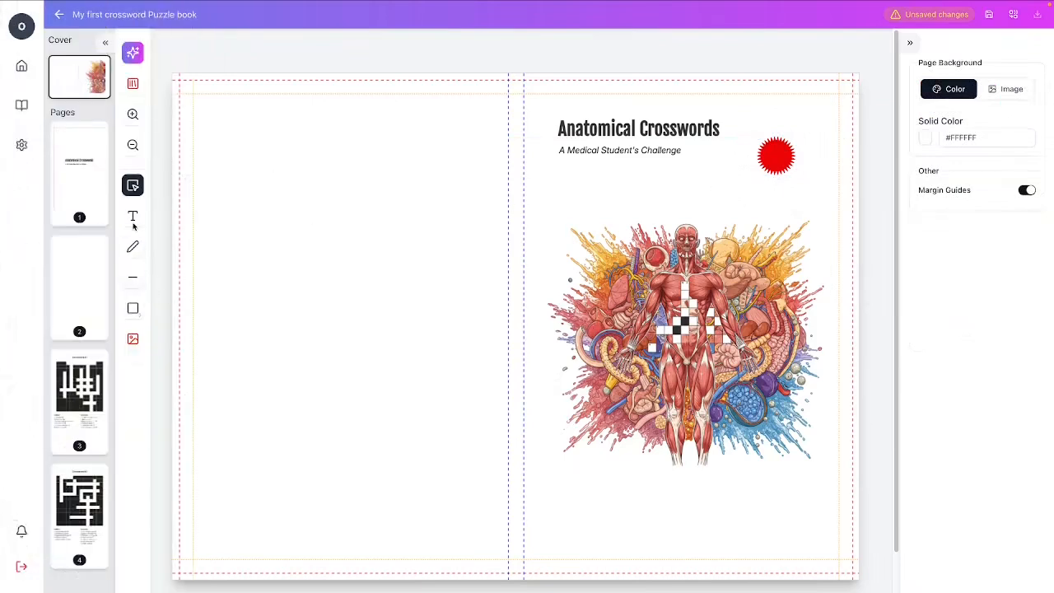
Add the text "50+" over the red starburst and narrow its text box to about 79 wide to fit inside
click(132, 216)
click(771, 153)
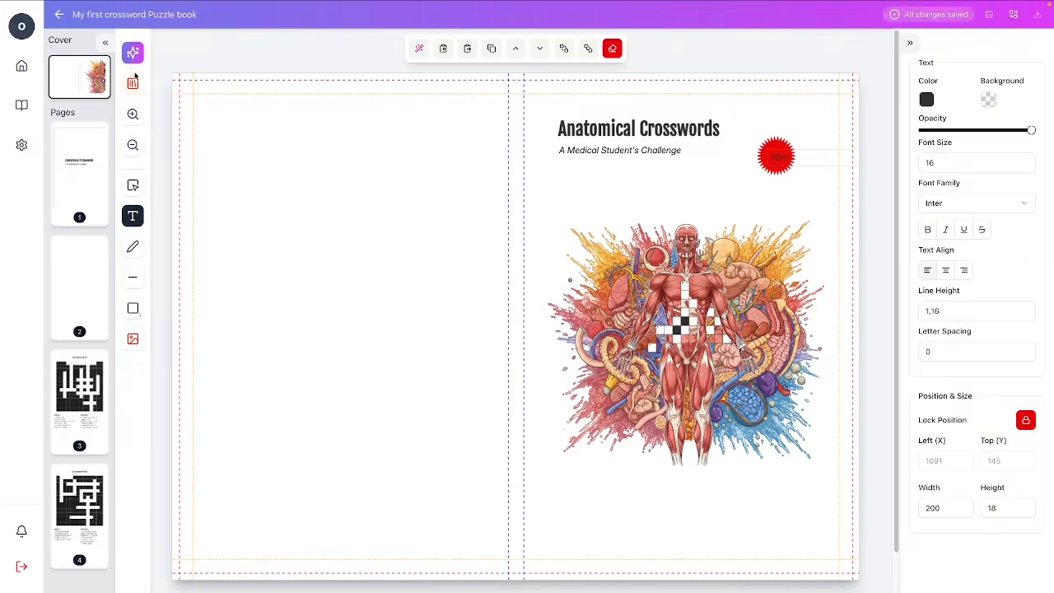
click(133, 184)
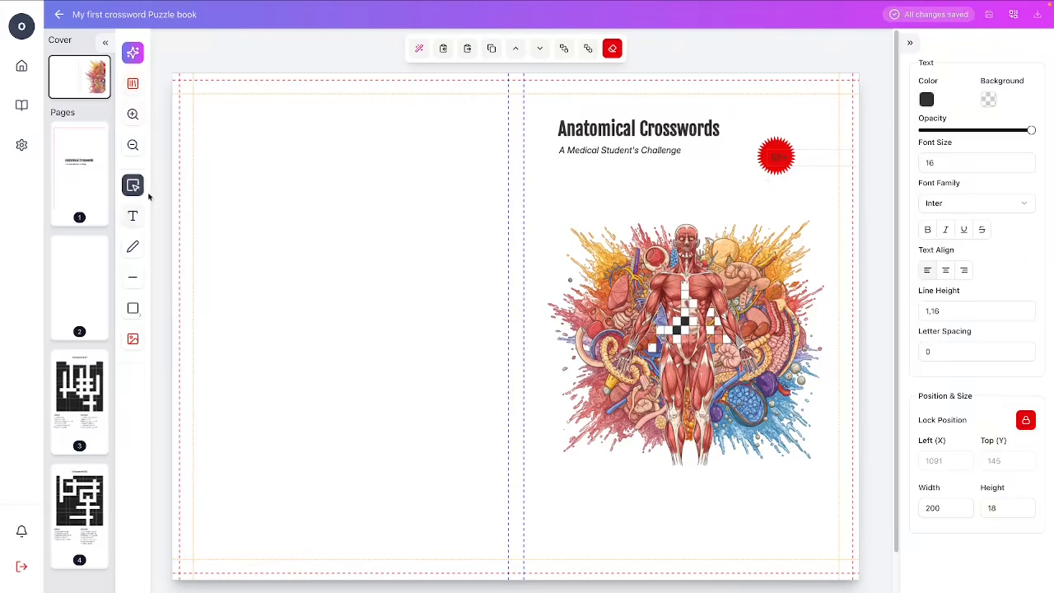
click(780, 173)
click(781, 160)
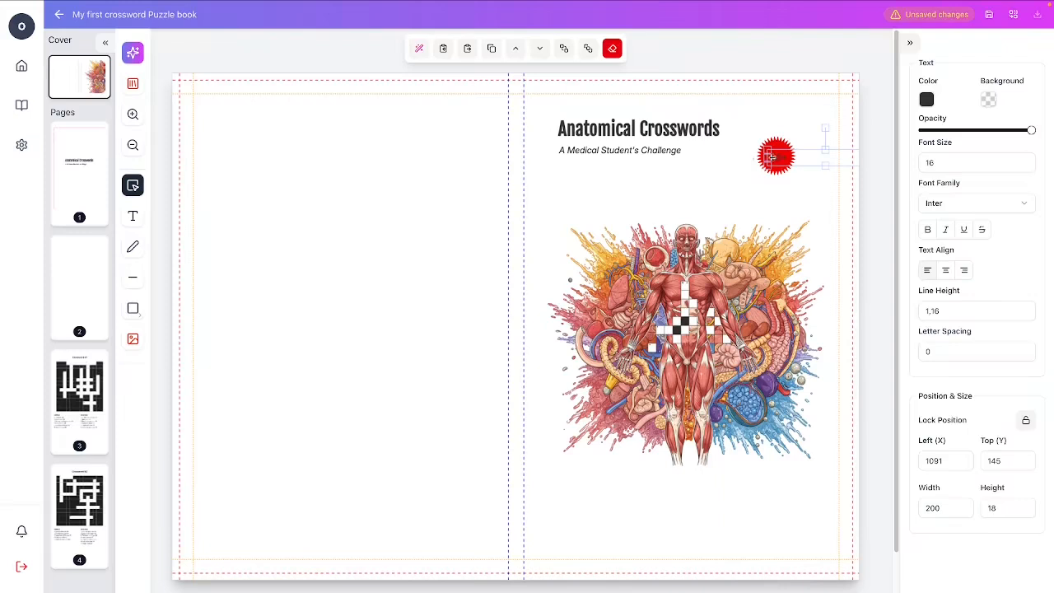
drag(840, 158, 789, 157)
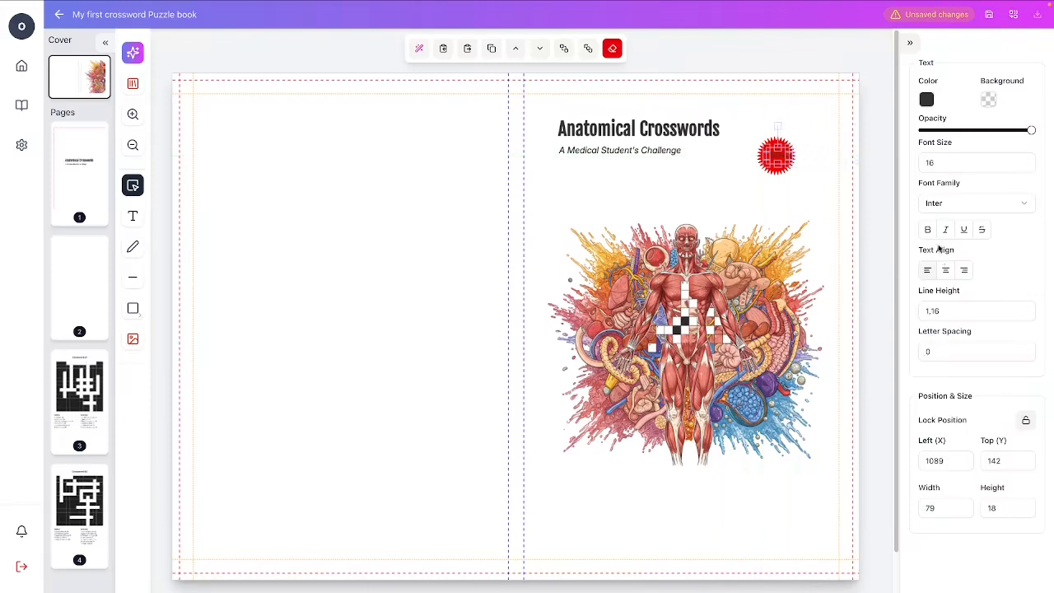
Make the "50+" badge text white and bold
click(928, 102)
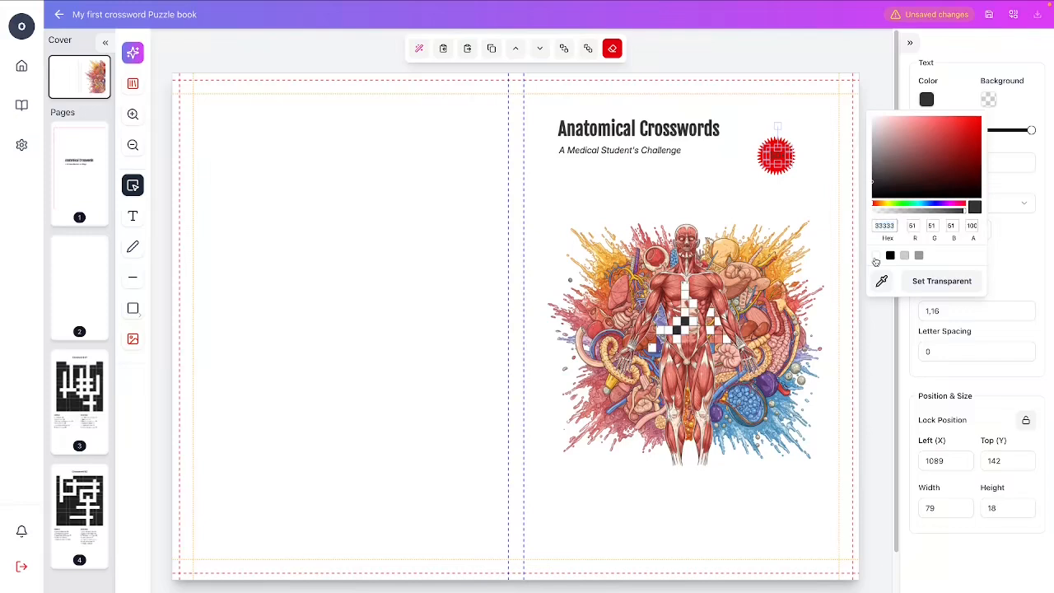
click(876, 257)
click(1015, 269)
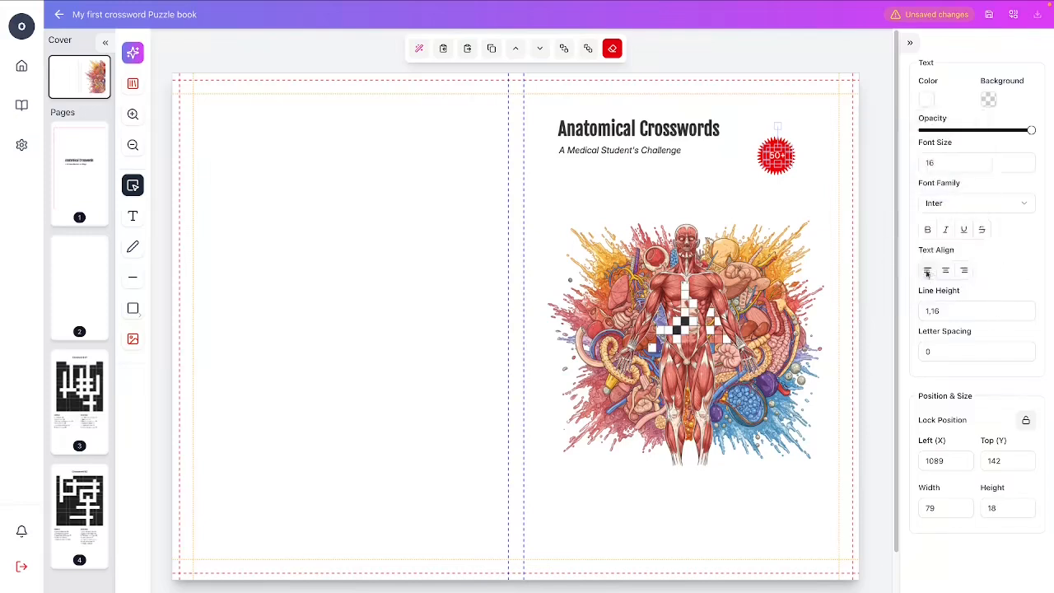
click(927, 232)
click(802, 195)
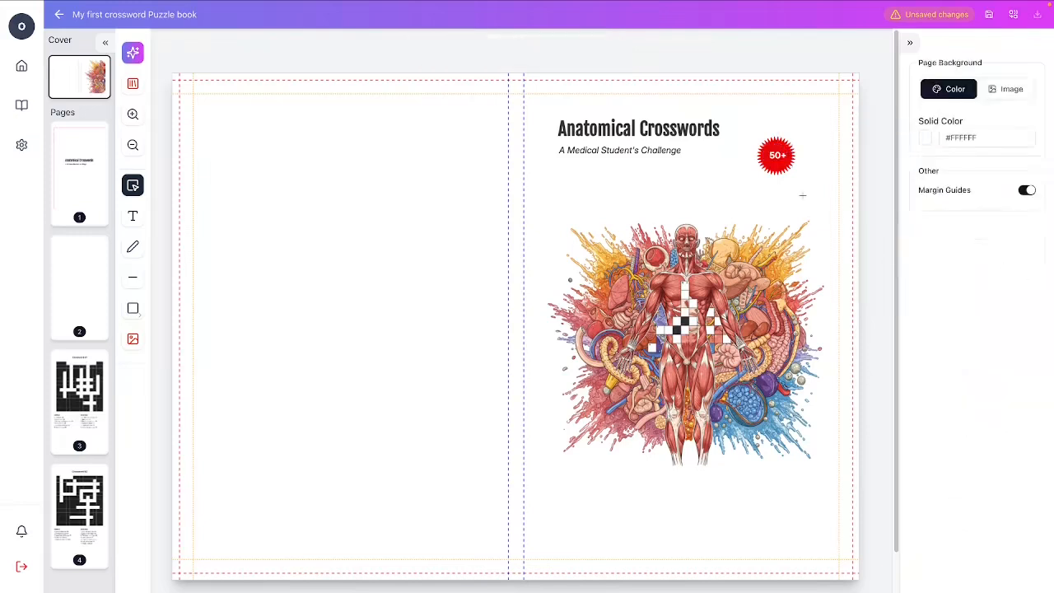
Enlarge the starburst and its "50+" text together to about 105 × 105 and group them
click(780, 163)
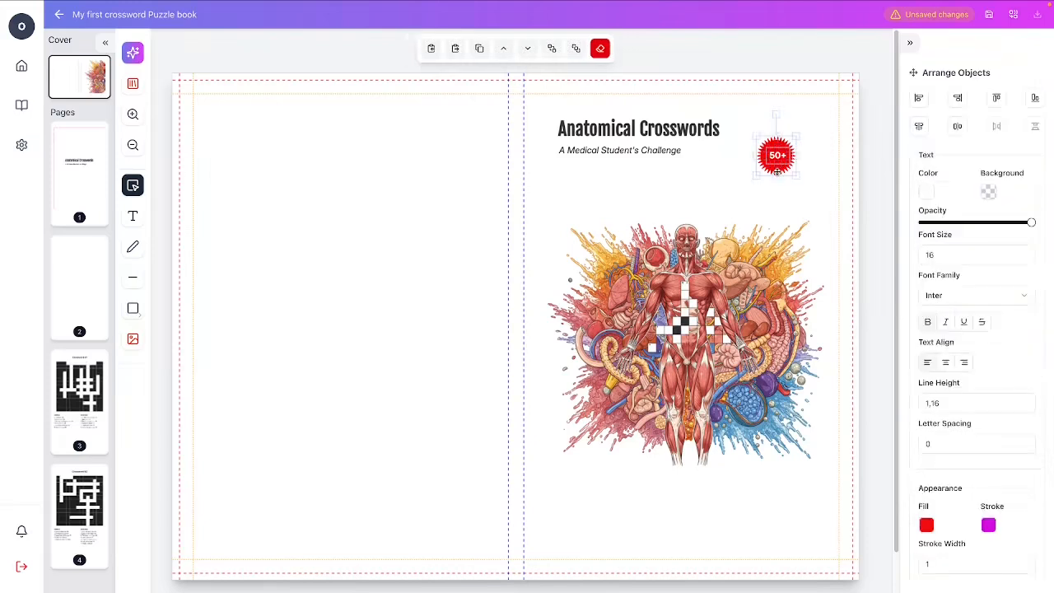
drag(800, 175, 817, 195)
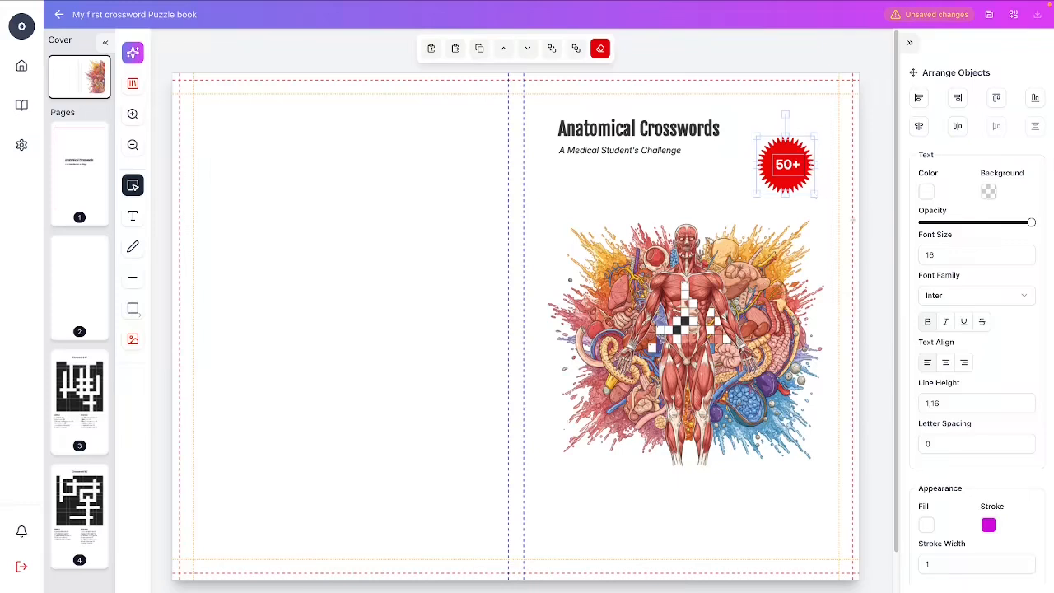
key(super+g)
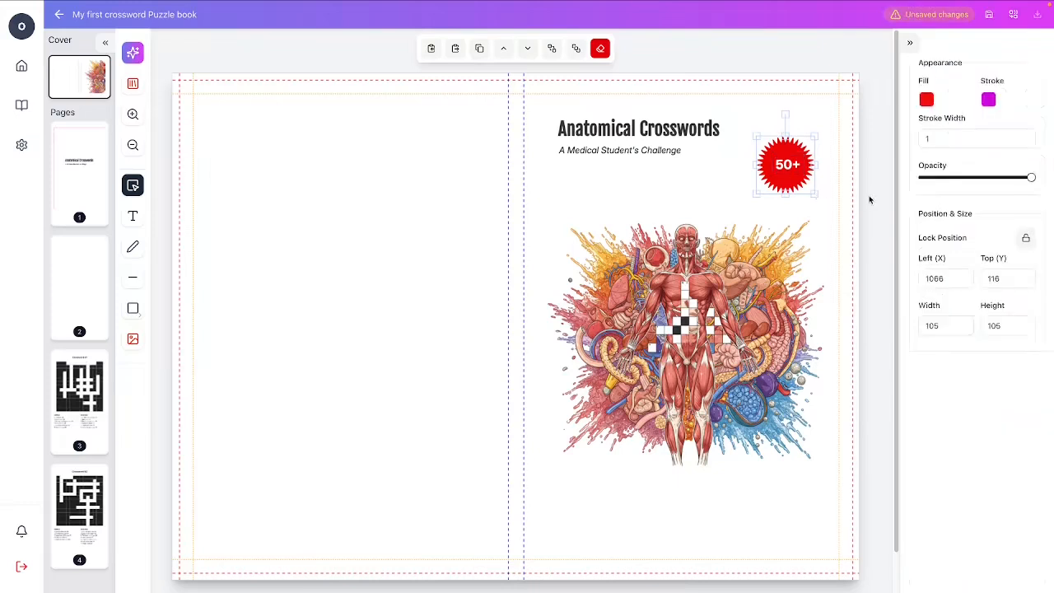
Move the grouped "50+" badge into the front cover's upper outer corner, at about X 1090, Y 79
click(870, 201)
drag(798, 181, 806, 156)
click(756, 482)
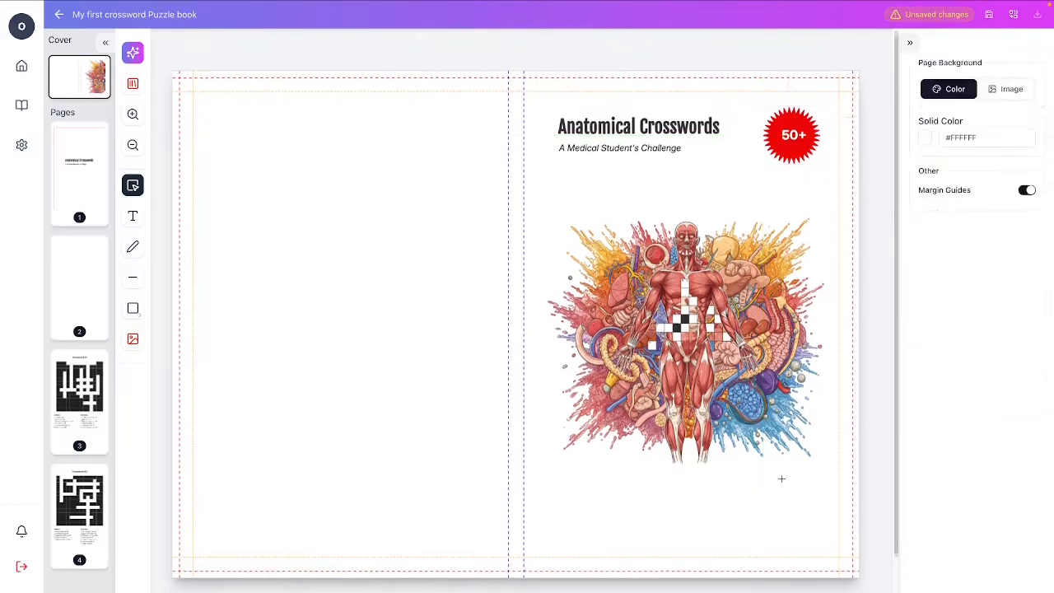
scroll(774, 478, down, 1)
mouse_move(799, 143)
mouse_down()
mouse_move(793, 157)
mouse_move(802, 146)
mouse_up()
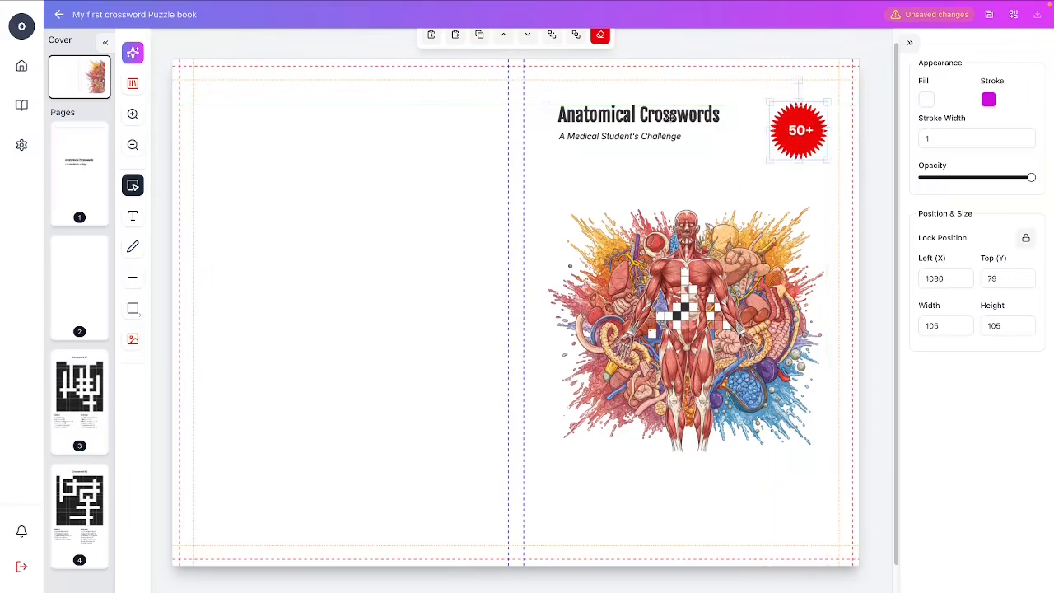
Move the title and subtitle group down to about Y 98 and ungroup it
drag(667, 119, 672, 122)
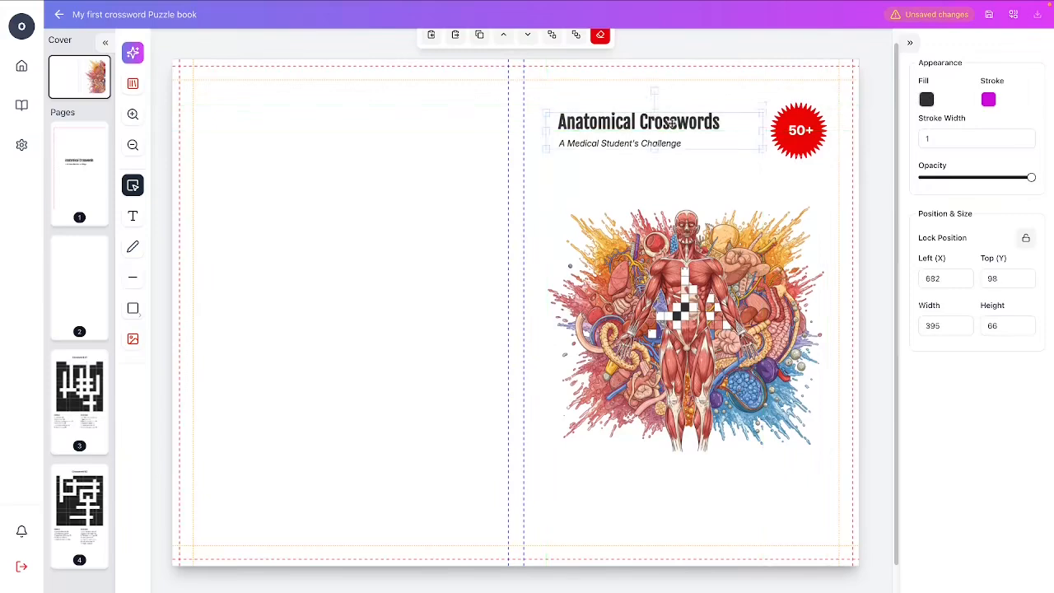
key(super+shift+g)
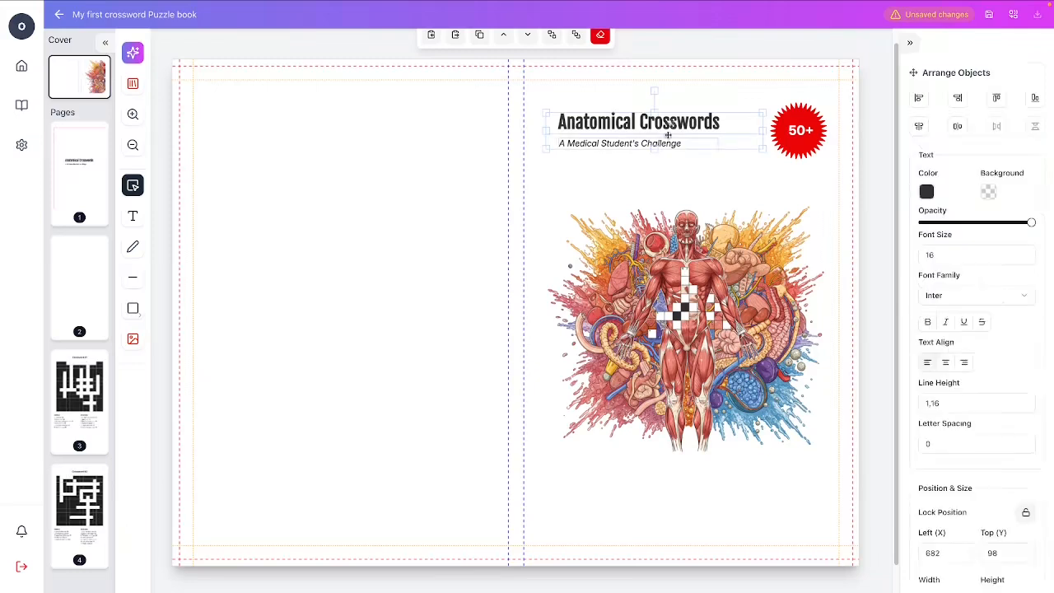
click(661, 158)
Set the cover title's font size to 39 and shift both text lines up toward the spine, with the subtitle at X 690, Y 138
click(672, 124)
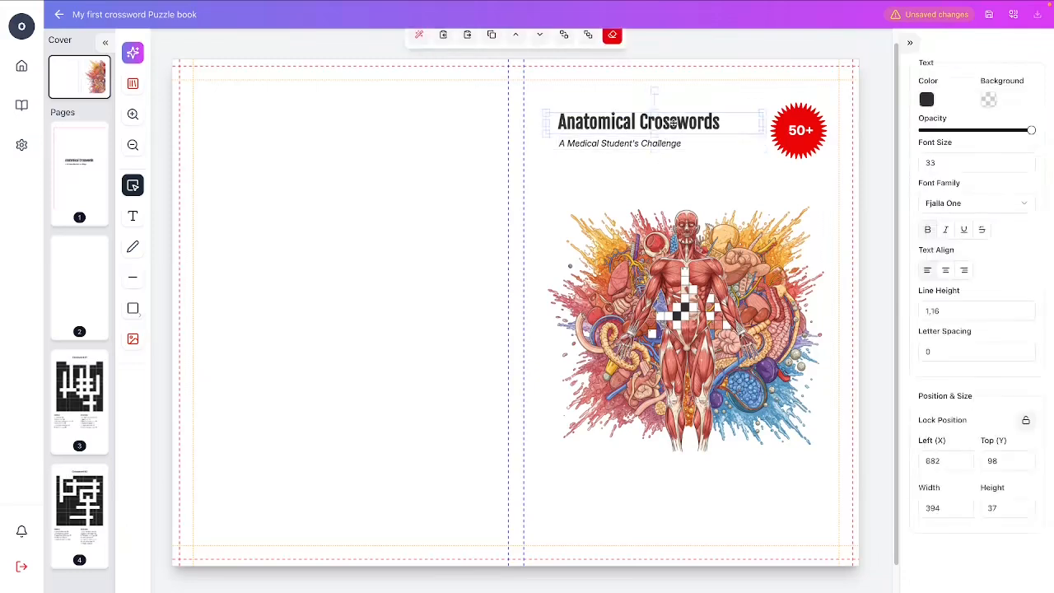
click(1024, 160)
click(1024, 160)
click(1024, 160)
click(1024, 160)
click(1023, 162)
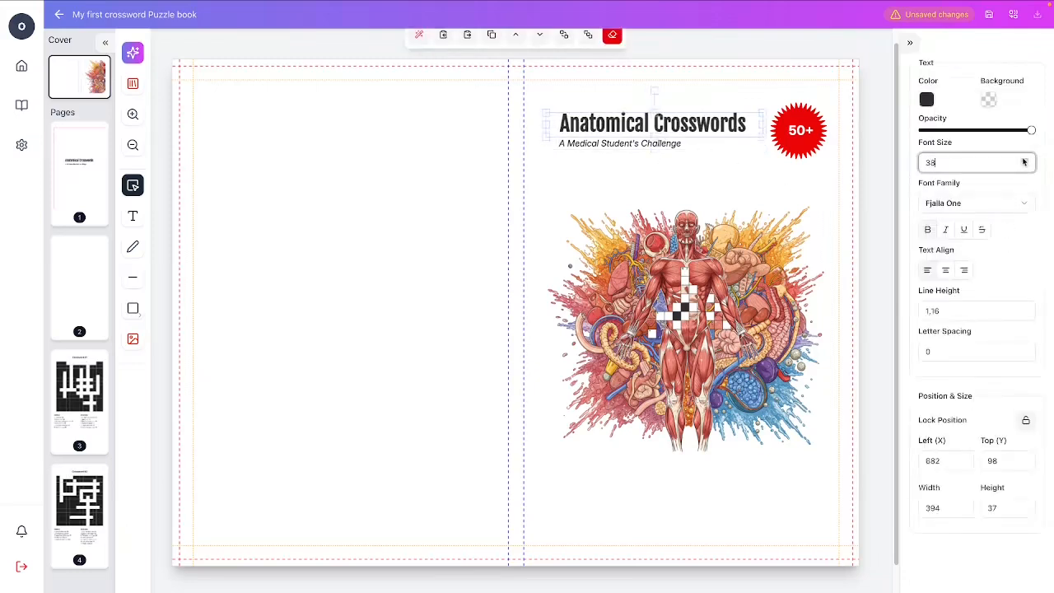
click(1023, 161)
click(596, 188)
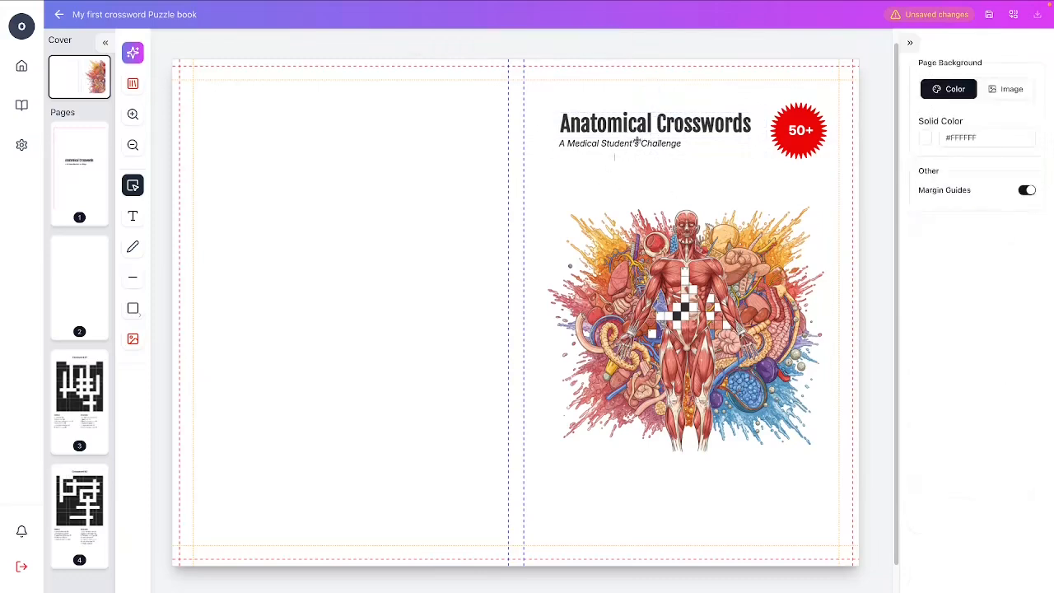
drag(651, 131, 631, 139)
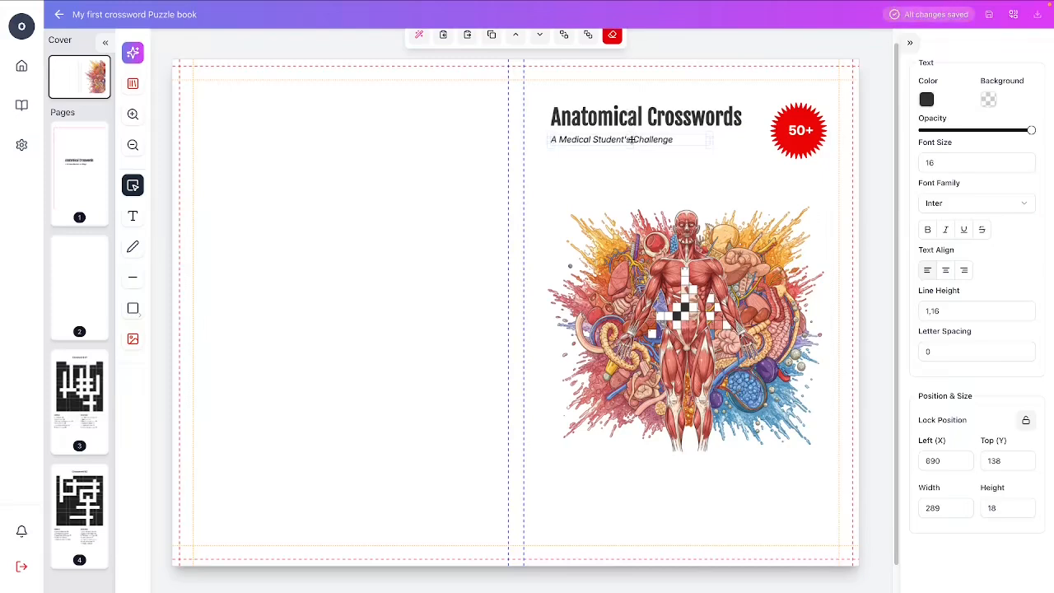
Insert "60 unique crossword puzzles for" at the start of the cover subtitle
click(631, 139)
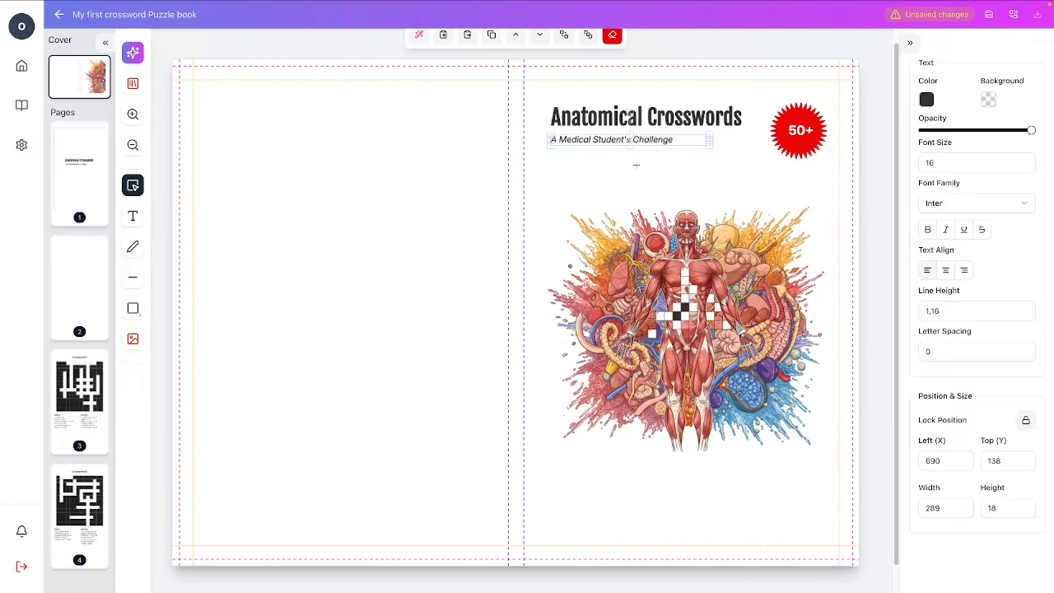
click(675, 142)
click(552, 141)
text(60)
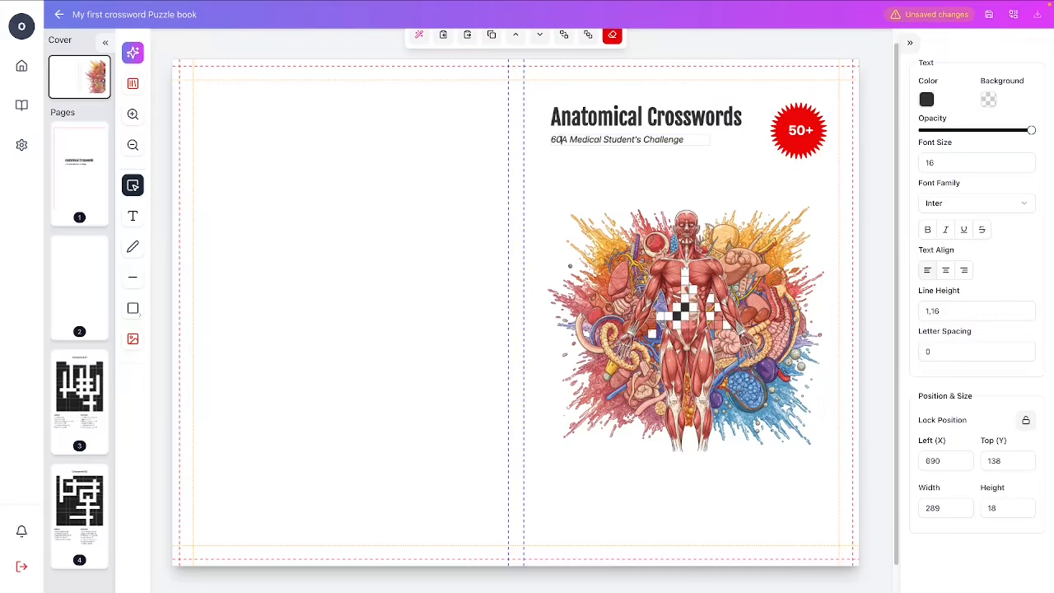
text( unique)
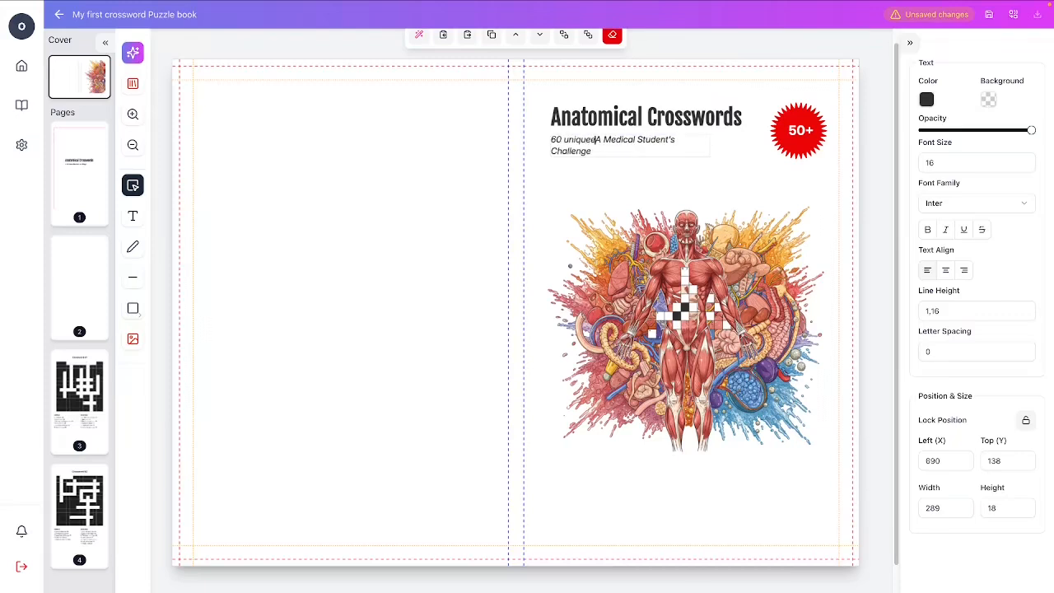
text( crossw)
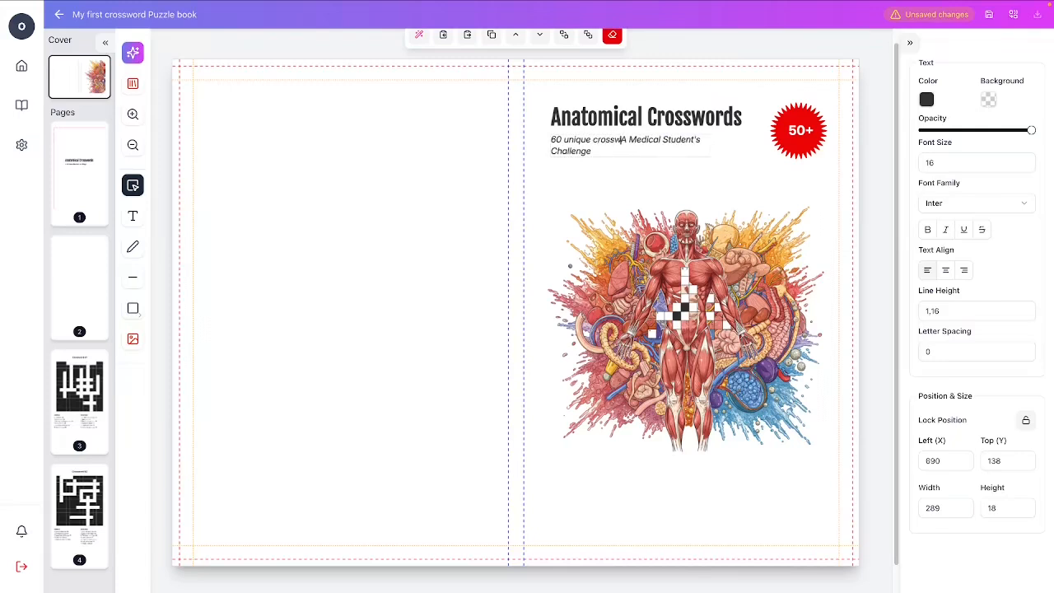
text(ord puz)
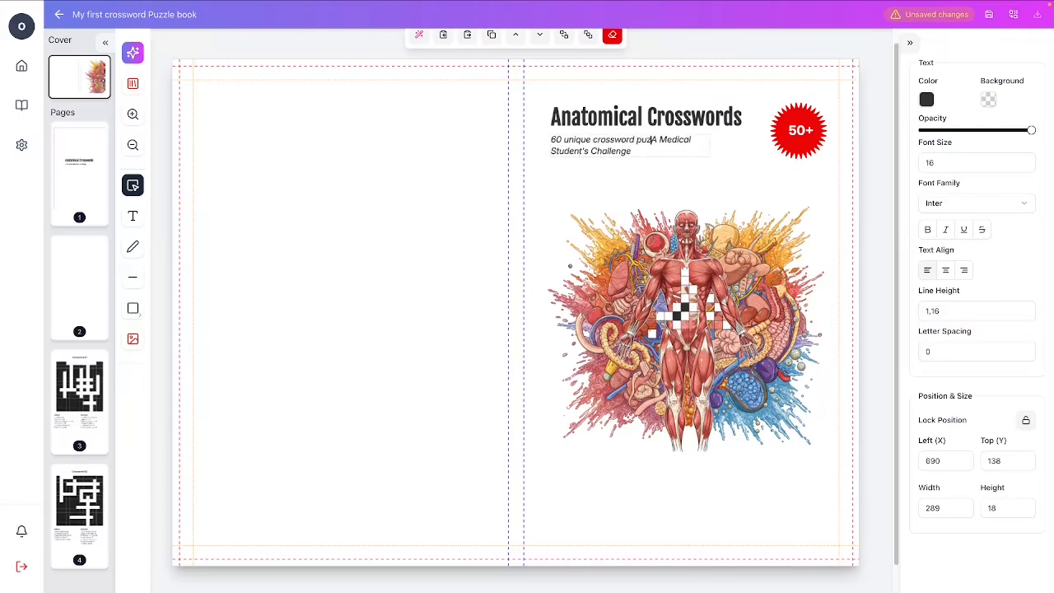
text(zles for)
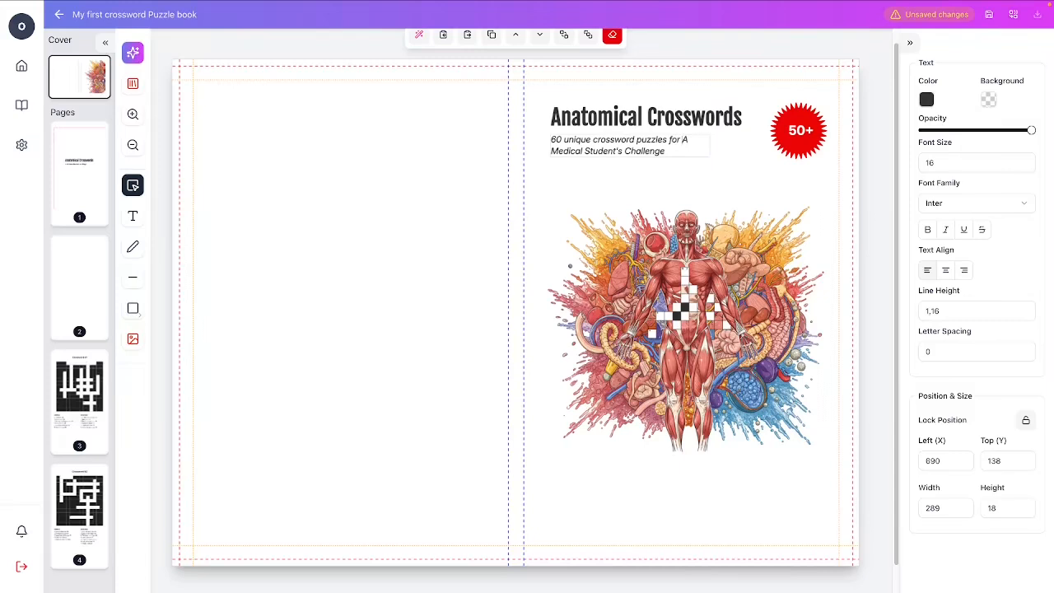
Replace "for" in the cover subtitle with "to challenge yor anatomist slef"
key(BackSpace)
key(BackSpace)
text(to test)
key(BackSpace)
key(BackSpace)
key(BackSpace)
key(BackSpace)
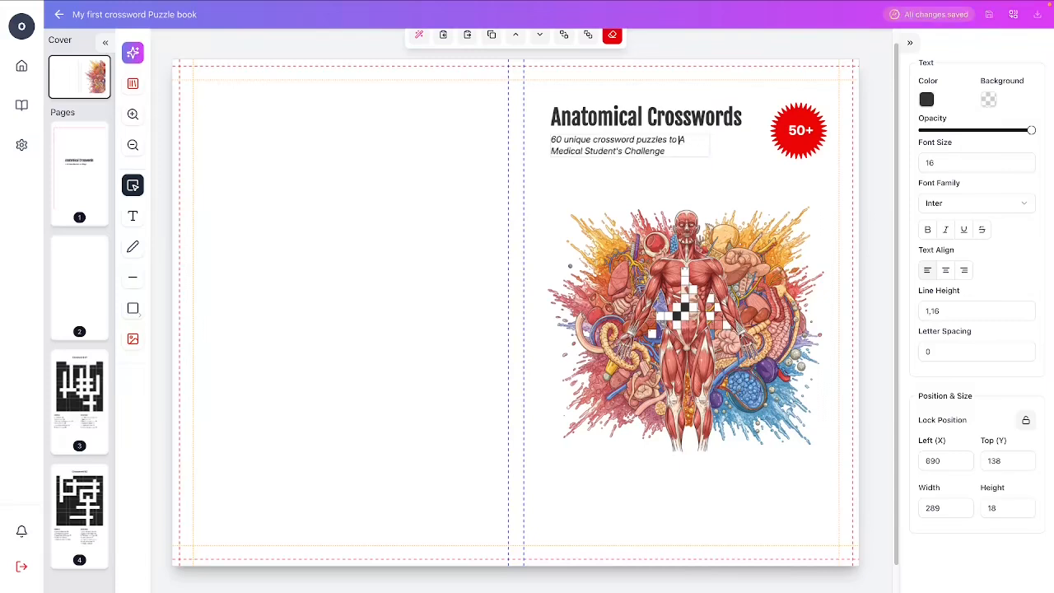
text(cha)
key(BackSpace)
text(allenge yopur)
key(BackSpace)
key(BackSpace)
key(BackSpace)
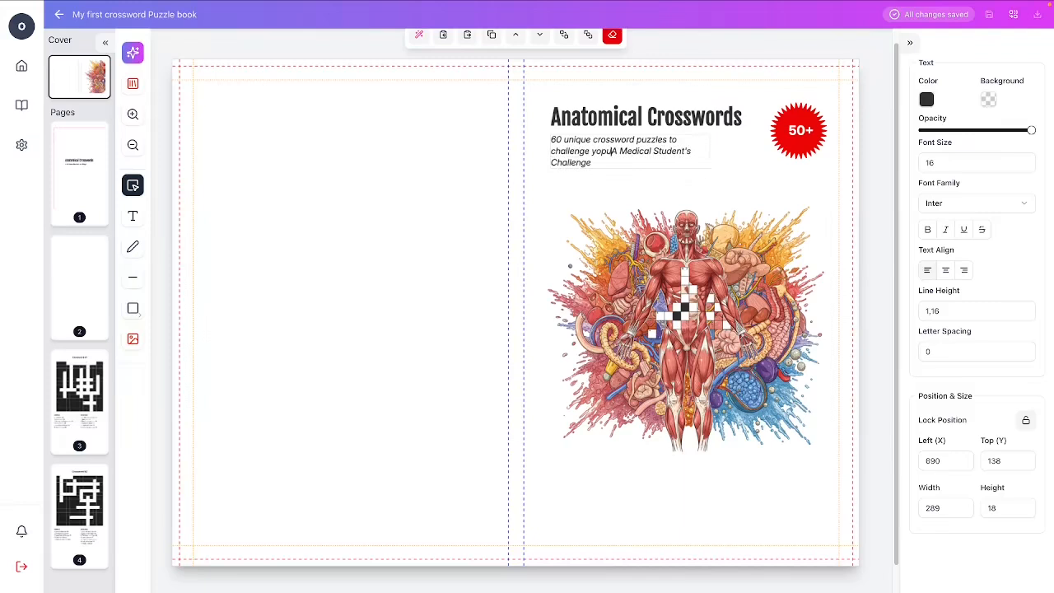
text(r anatomist skl)
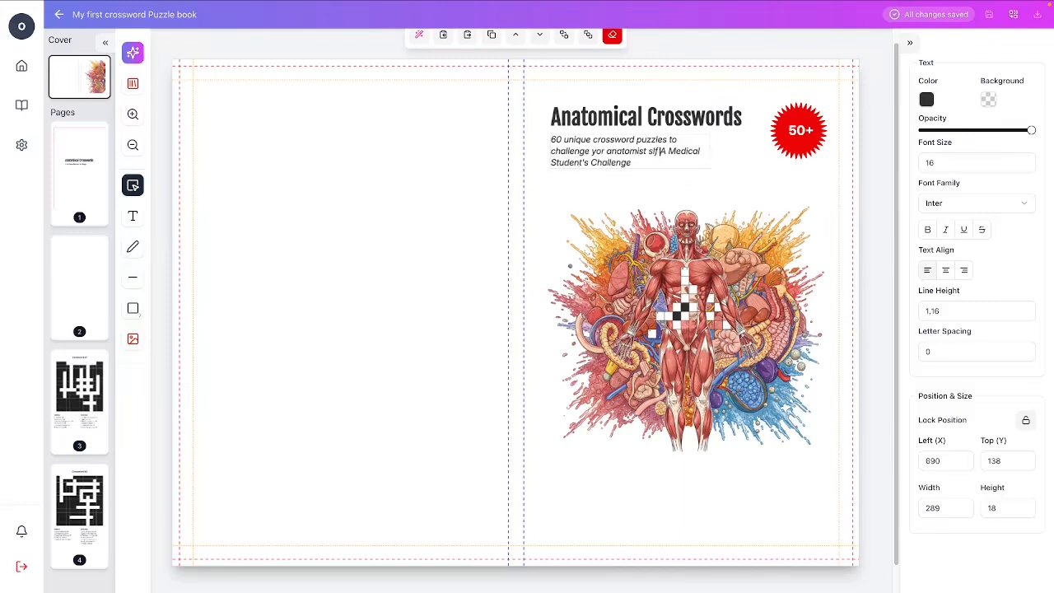
key(BackSpace)
text(lee)
key(BackSpace)
text(f)
Delete the leftover phrase "A Medical Student's Challenge" from the end of the cover subtitle
key(Delete)
key(Delete)
key(Delete)
key(Delete)
key(Delete)
key(Delete)
key(Delete)
key(Delete)
key(Delete)
key(Delete)
key(Delete)
key(Delete)
key(Delete)
key(Delete)
key(Delete)
key(Delete)
key(Delete)
key(Delete)
key(Delete)
key(Delete)
key(Delete)
key(Delete)
key(Delete)
key(Delete)
key(Delete)
key(Delete)
key(Delete)
key(Delete)
key(Delete)
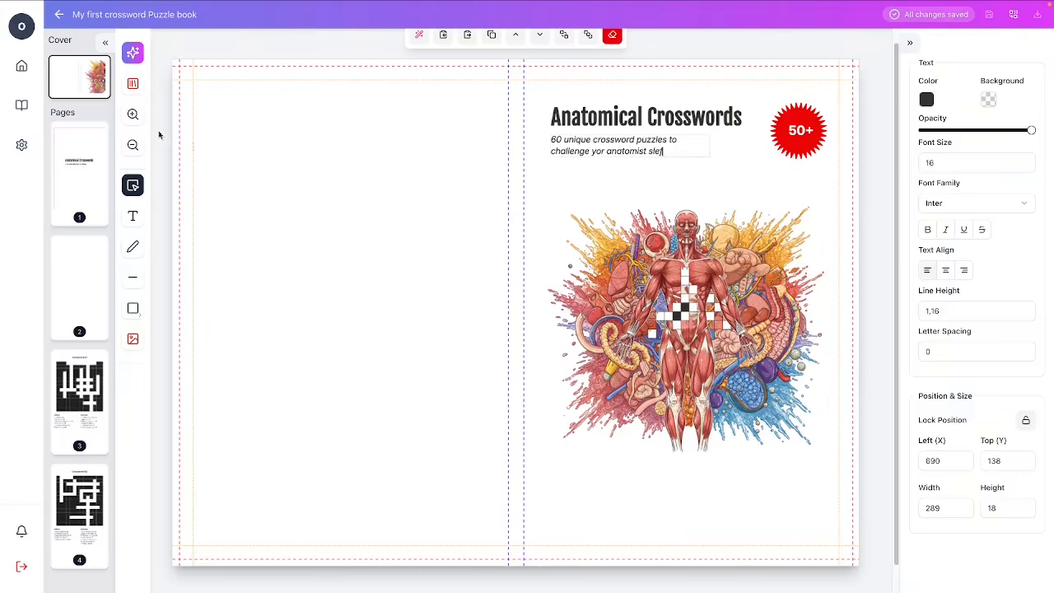
click(674, 197)
Widen the subtitle's text box to about 409 and correct "yor" to "your"
click(617, 144)
drag(710, 145, 776, 147)
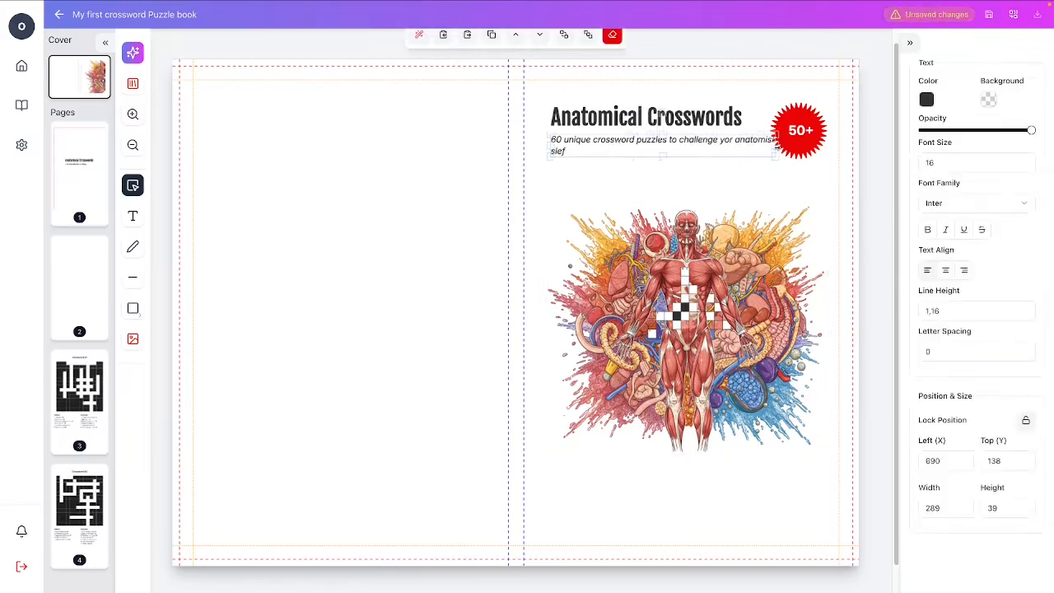
double_click(726, 139)
text(your)
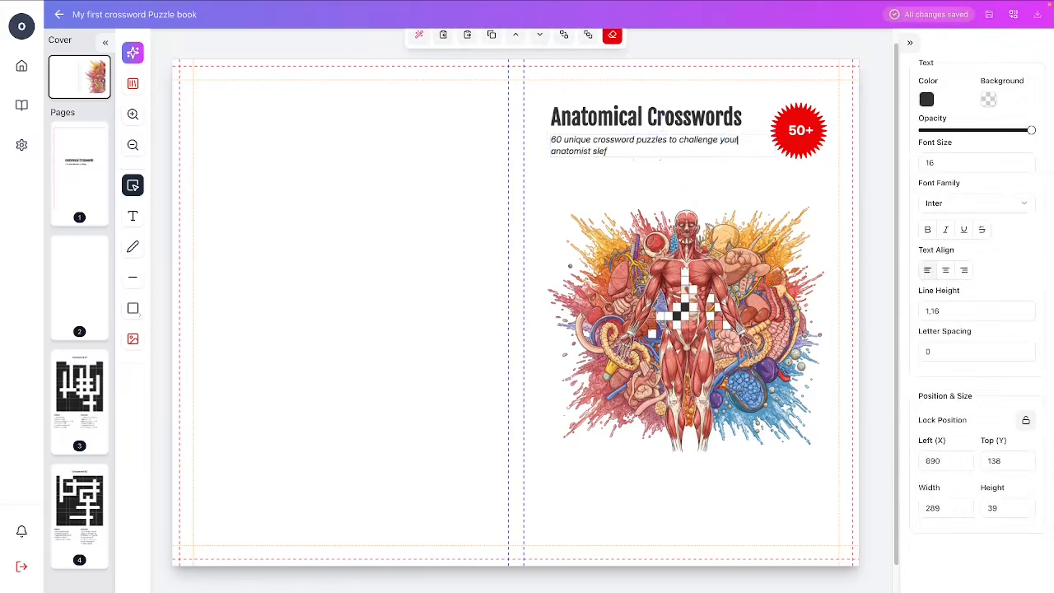
click(603, 165)
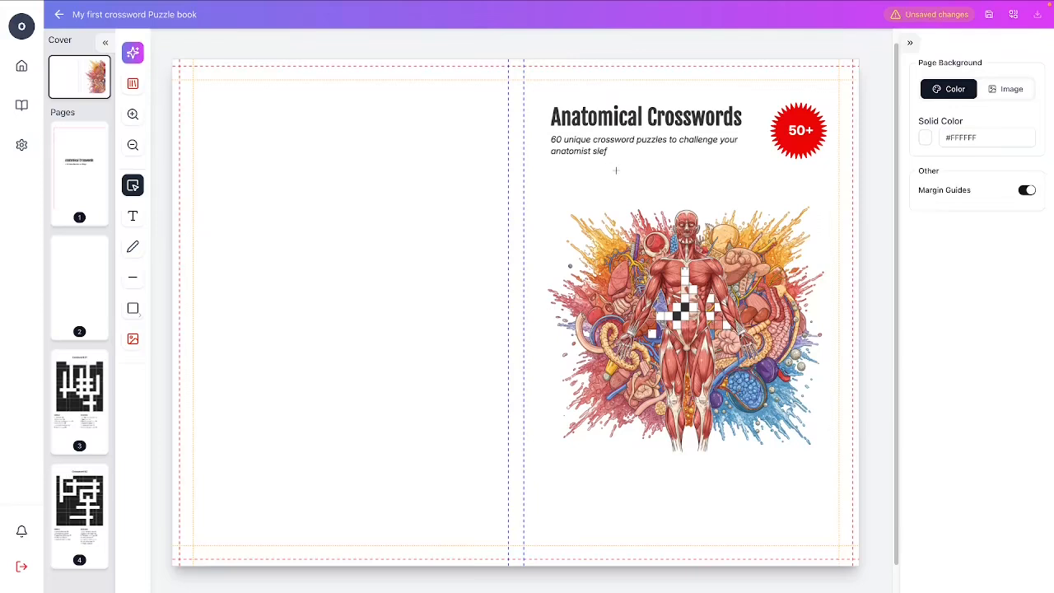
Set the subtitle to 14-point Poppins and widen its text box to about 437 so it fits on one line
click(662, 140)
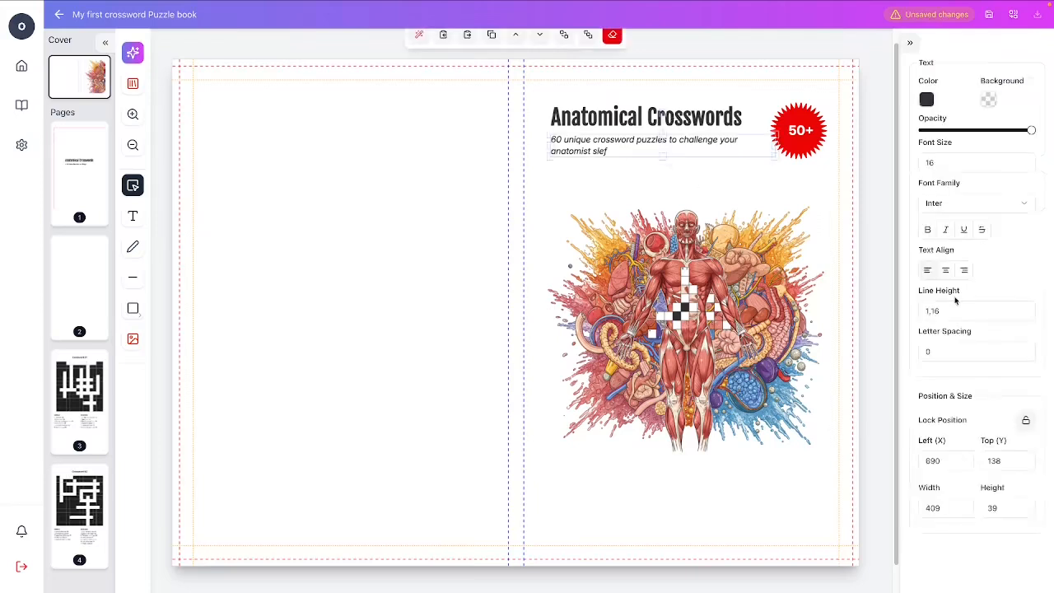
click(1025, 167)
click(1025, 167)
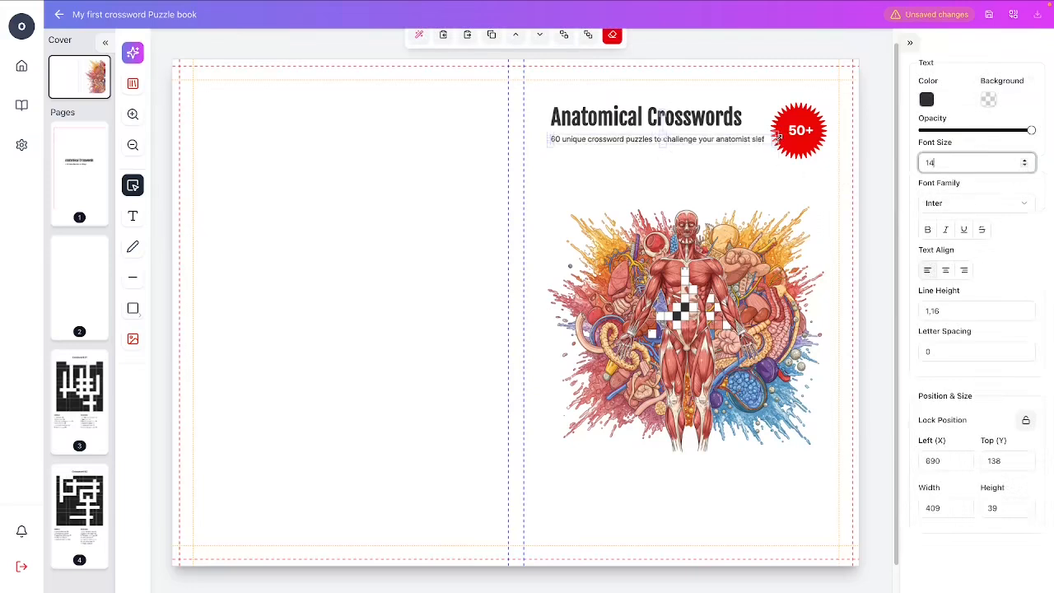
click(1006, 204)
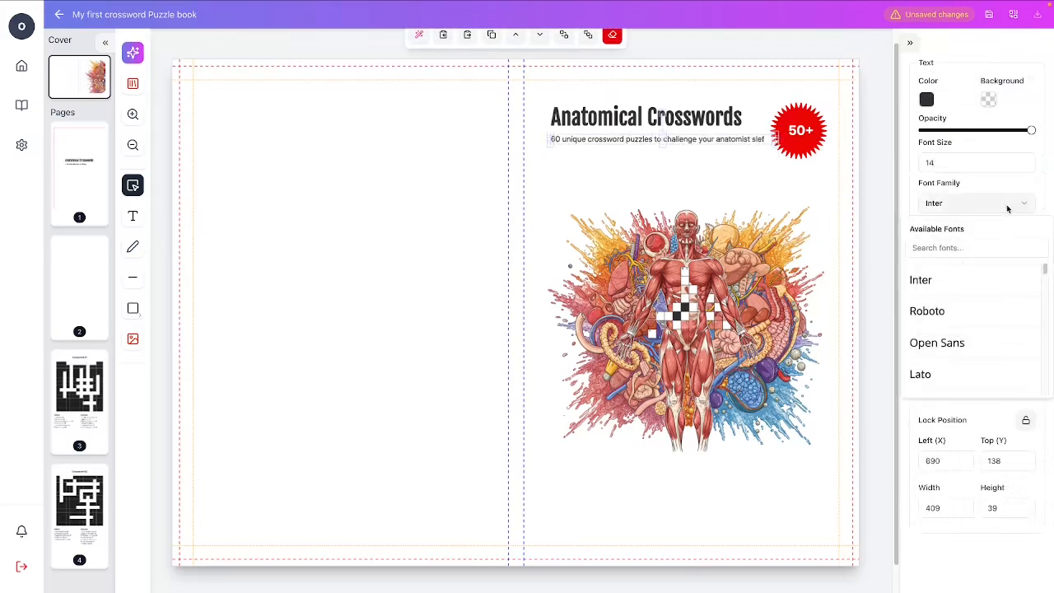
scroll(976, 380, down, 2)
scroll(976, 380, down, 1)
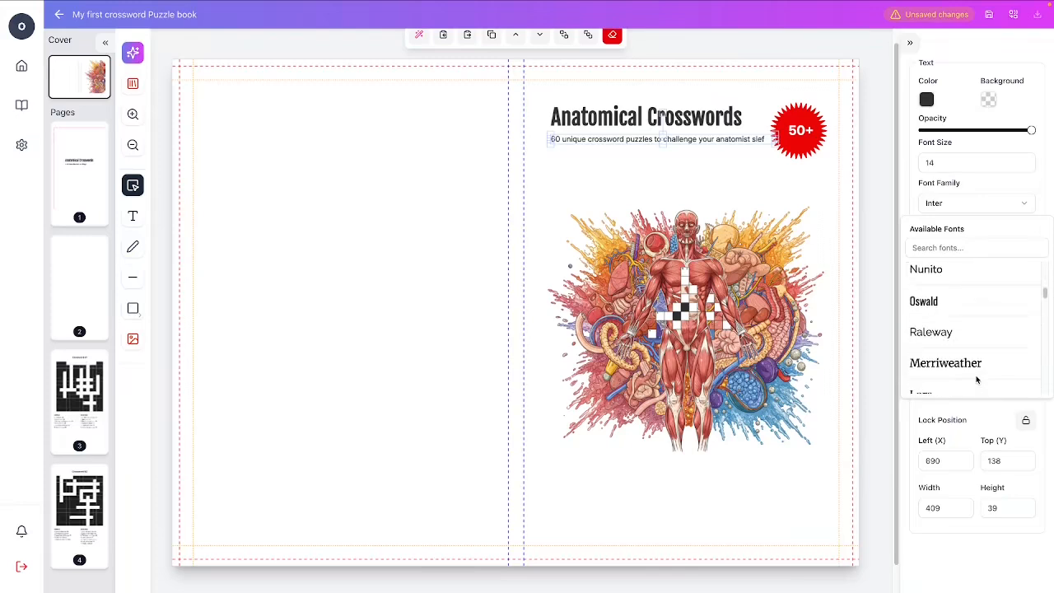
scroll(977, 376, up, 1)
click(952, 302)
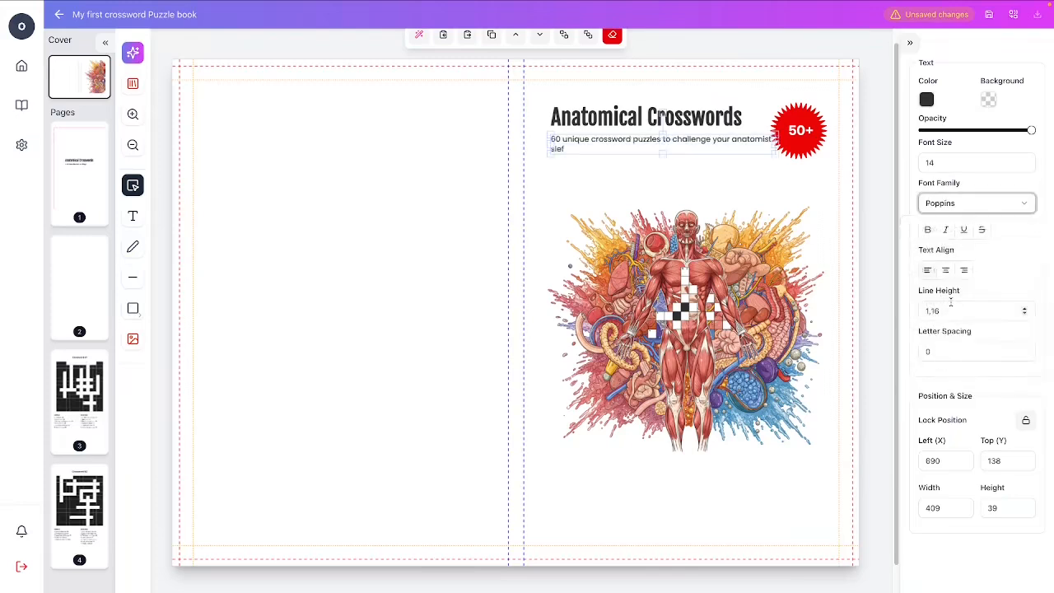
mouse_move(775, 144)
mouse_down()
mouse_move(763, 144)
mouse_move(792, 142)
mouse_up()
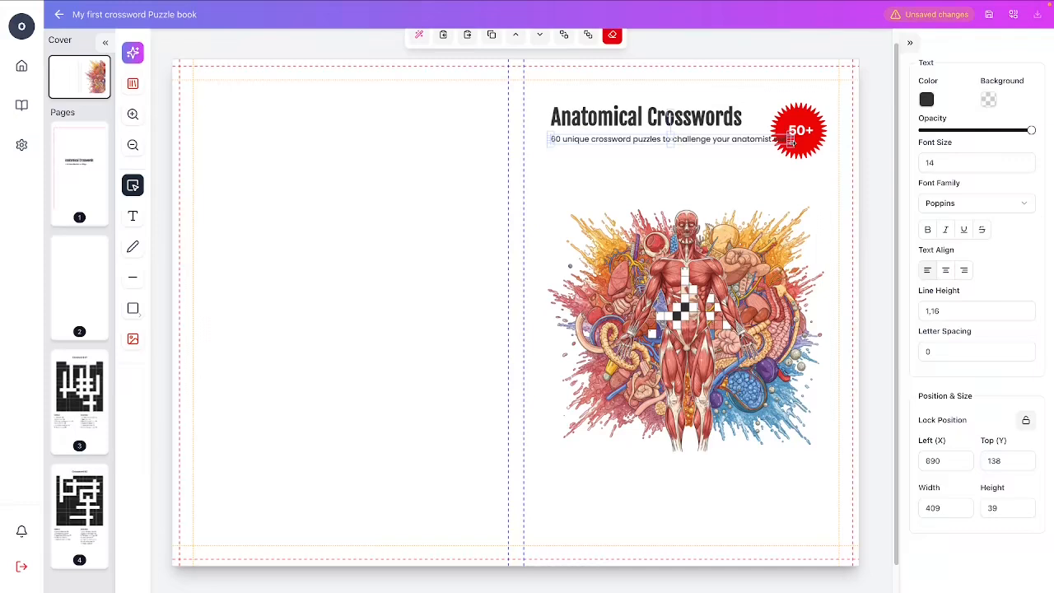
Move the title and subtitle together toward the spine to X 646, Y 89, and shrink the "50+" badge in the corner beside them
shift+click(650, 121)
drag(650, 122, 648, 123)
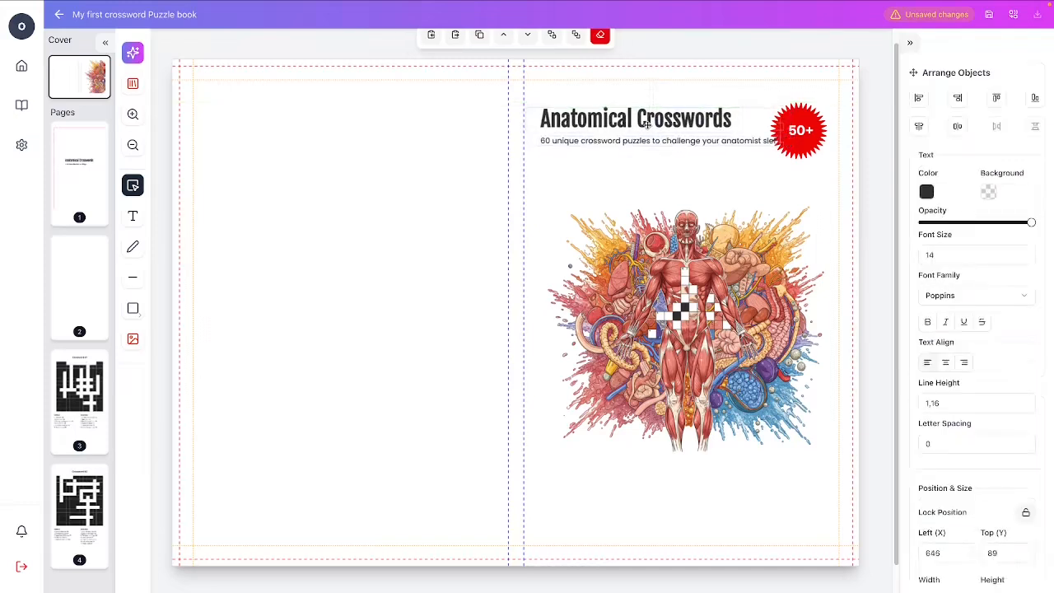
click(803, 144)
drag(829, 164, 811, 135)
click(807, 177)
click(784, 171)
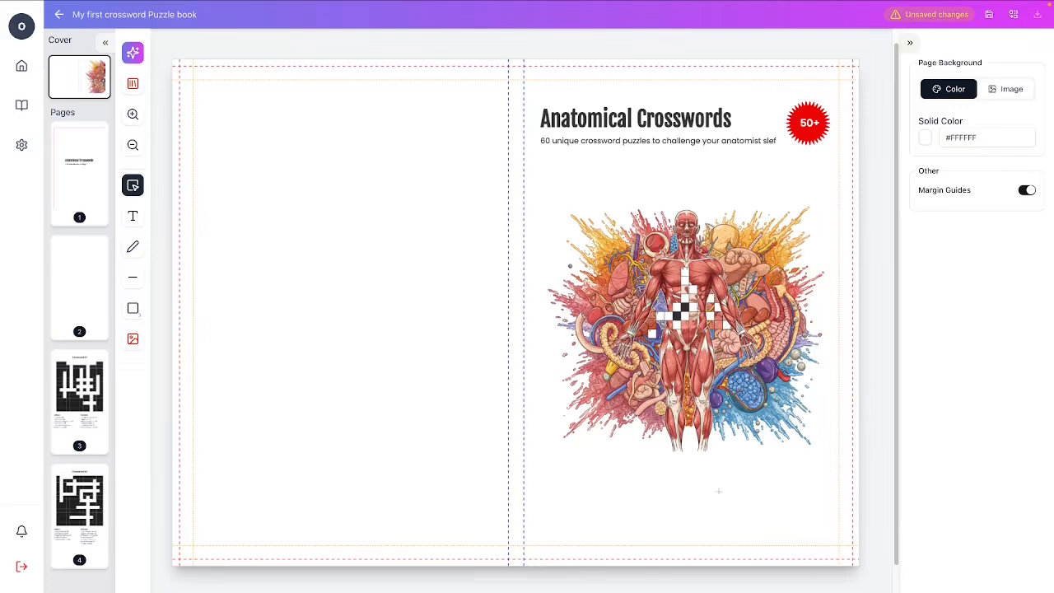
Enlarge the anatomy artwork to nearly the full width of the front cover and move it down below the title area
drag(685, 377, 680, 365)
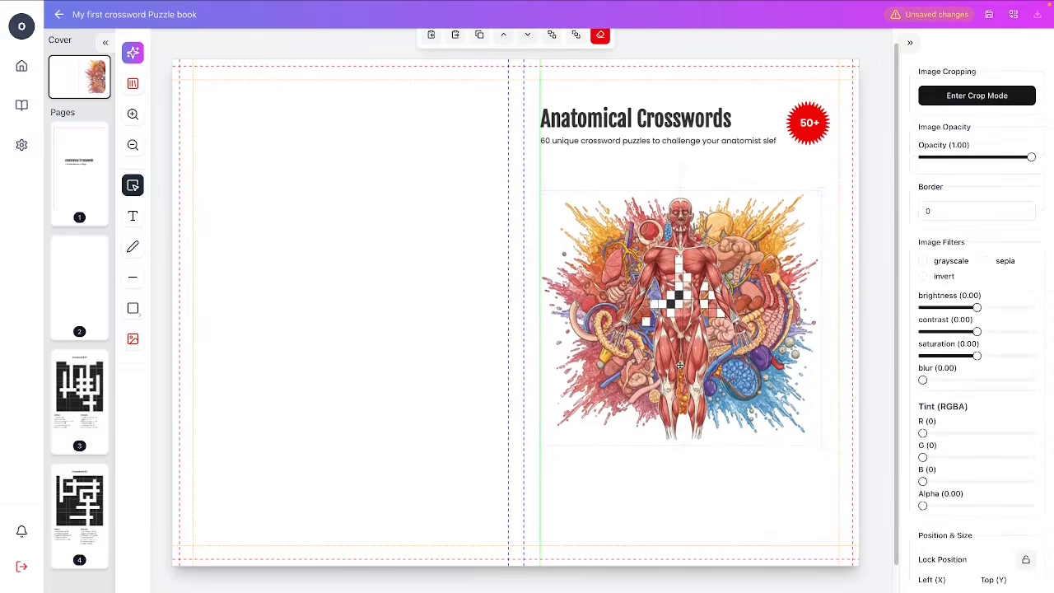
drag(680, 364, 680, 365)
click(680, 478)
click(673, 394)
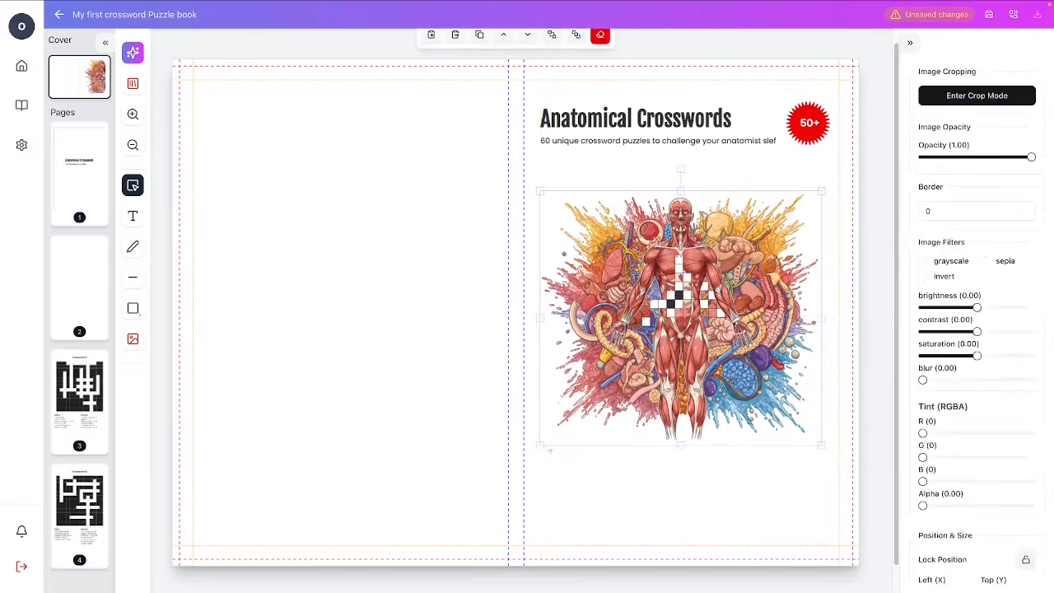
drag(539, 446, 516, 477)
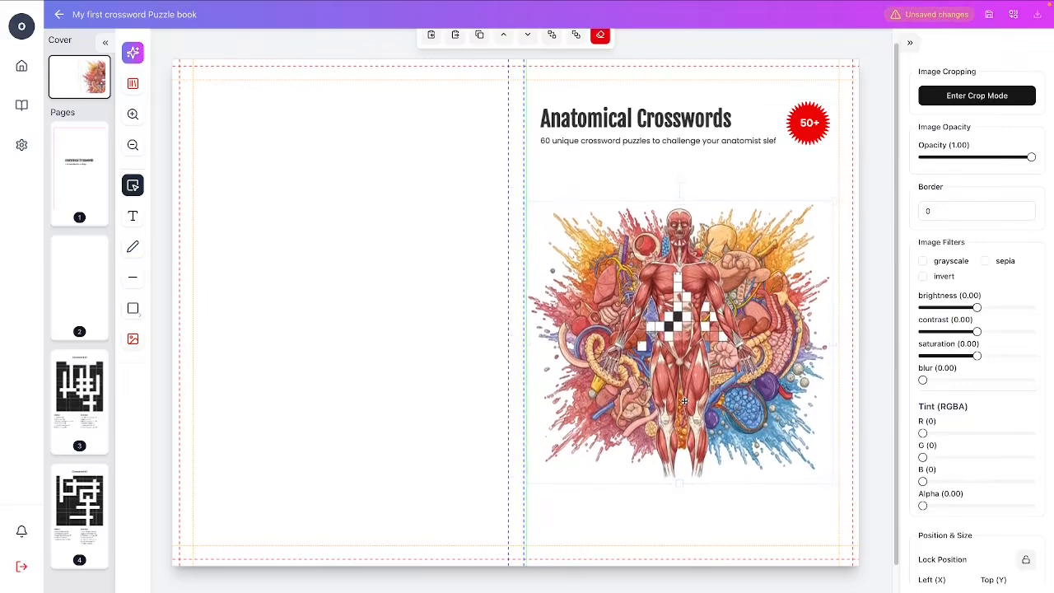
drag(683, 401, 684, 414)
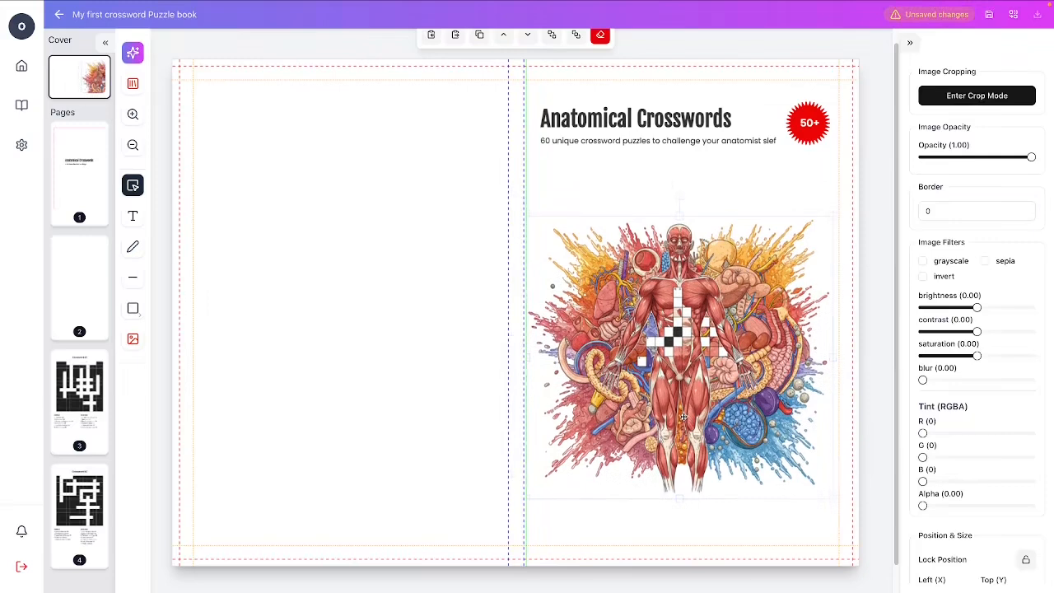
Move the title, subtitle and "50+" badge down together to about Y 107, closer to the artwork
click(749, 188)
click(688, 122)
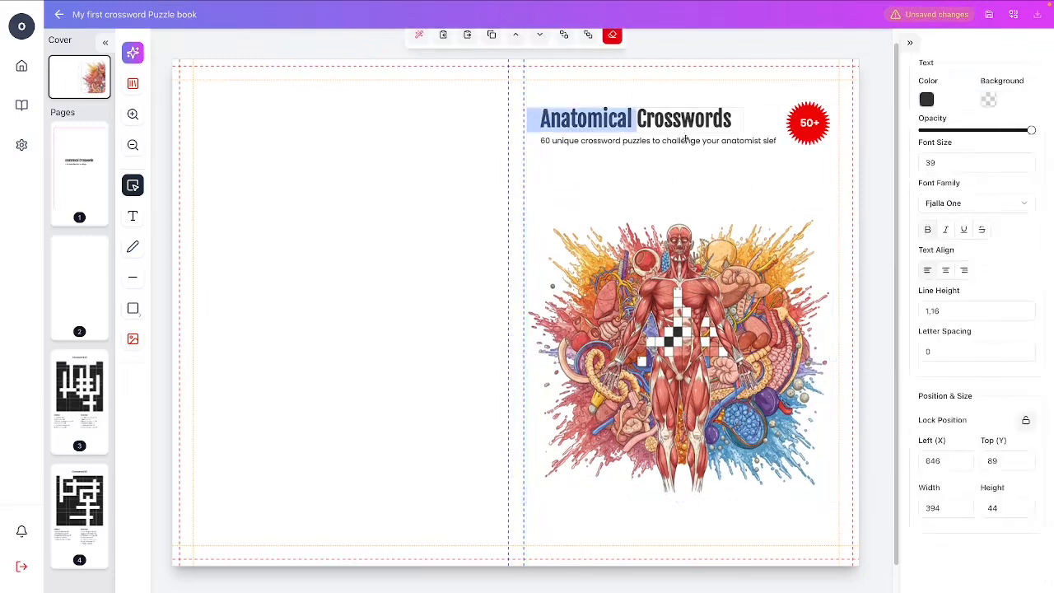
click(690, 149)
click(690, 142)
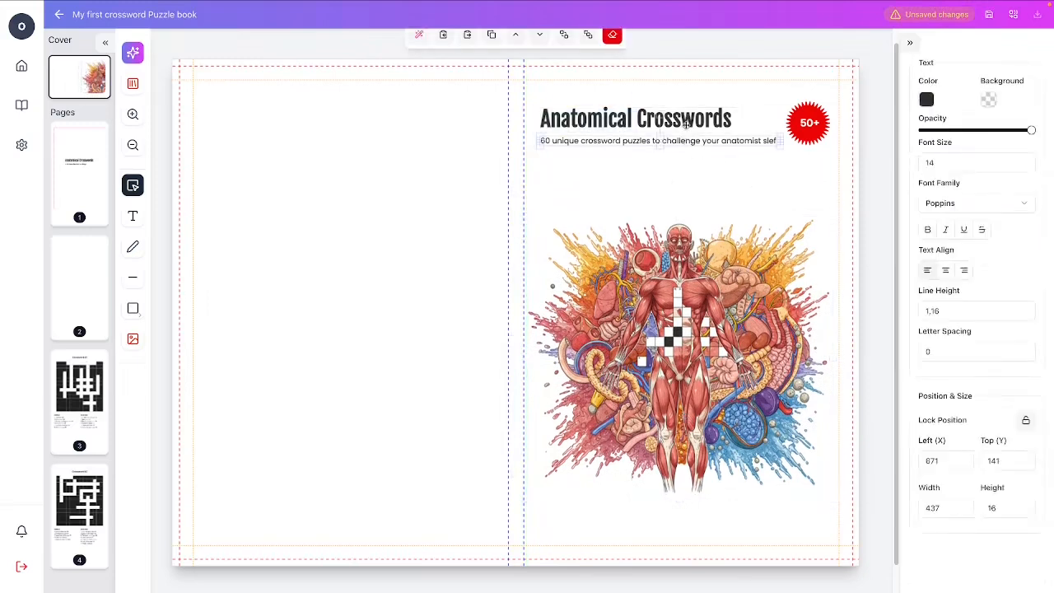
shift+click(685, 125)
drag(788, 127, 797, 149)
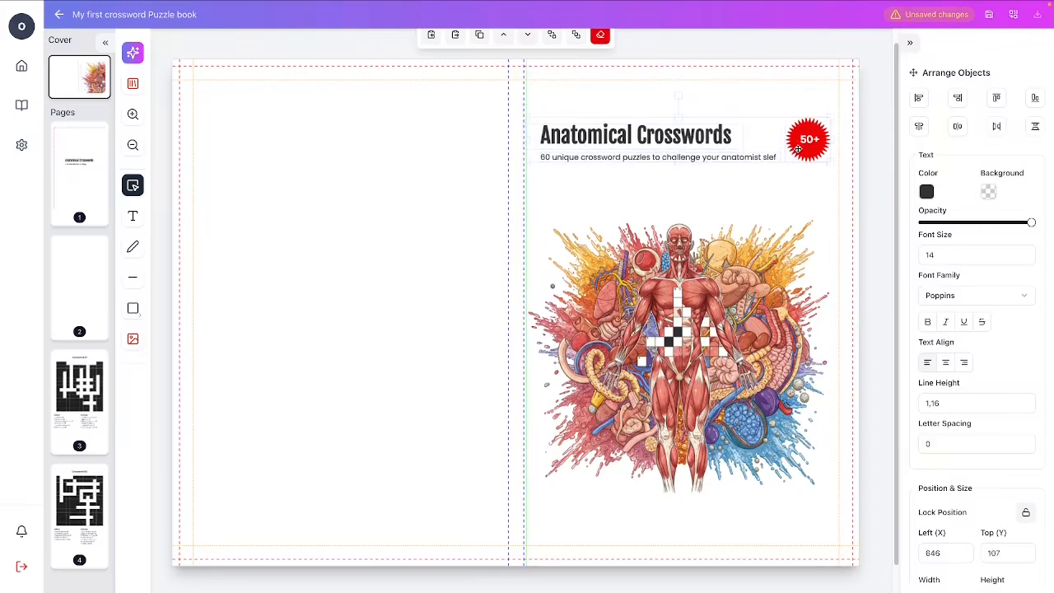
click(788, 181)
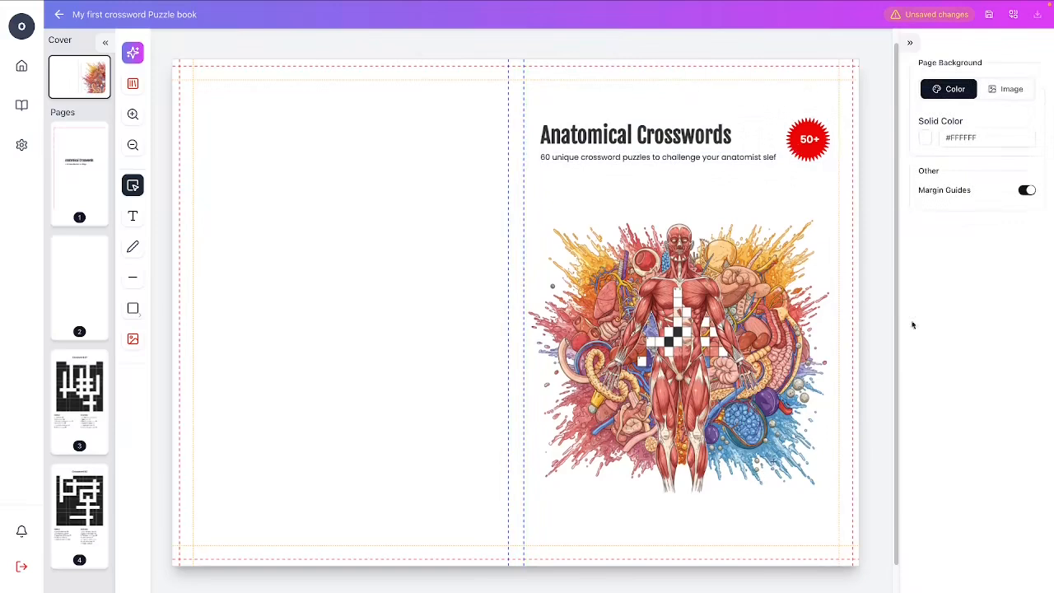
Switch the margin guides off and back on, and delete the stray red badge from the back cover's upper outer corner
click(1031, 194)
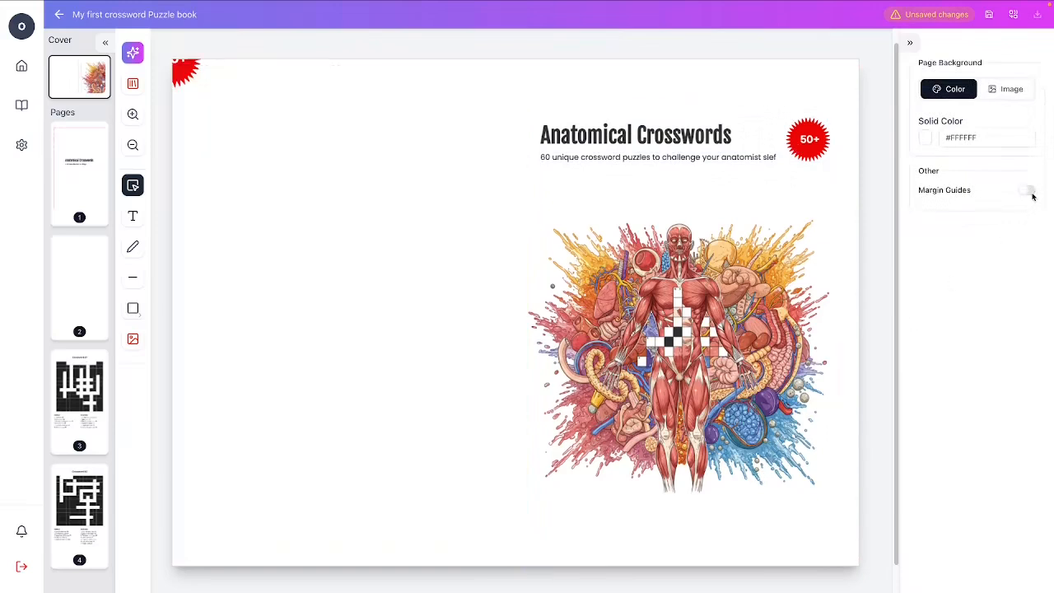
click(1029, 192)
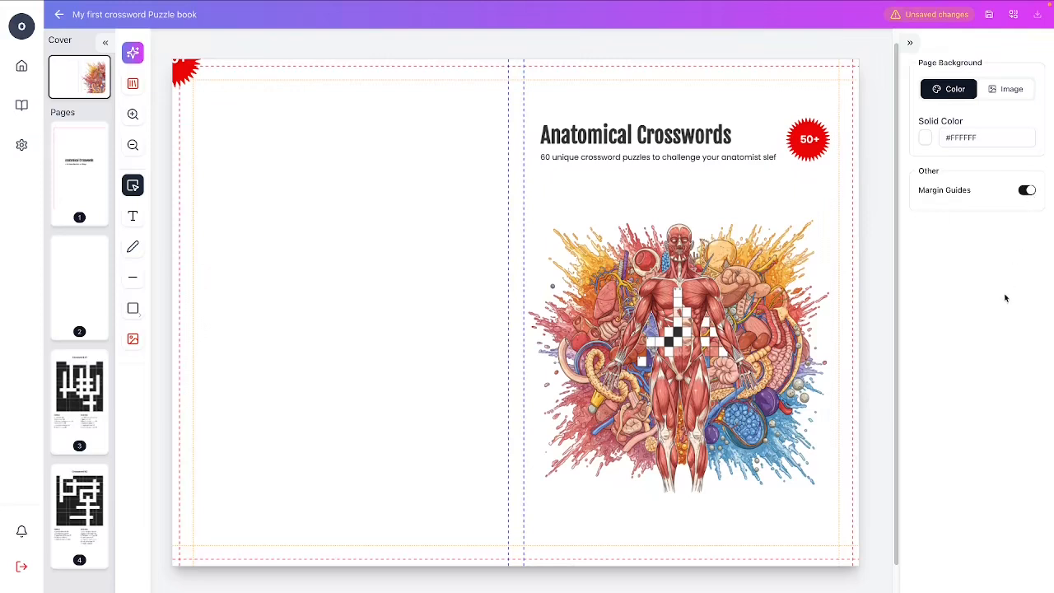
click(182, 72)
key(Delete)
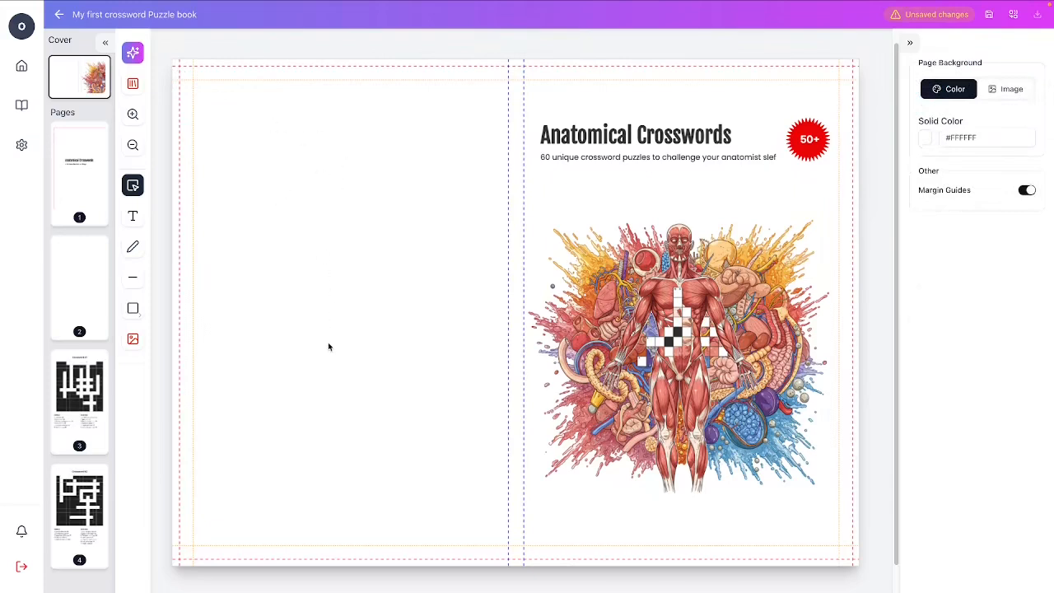
Add a text box about 345 wide at X 62, Y 603 on the lower back cover and open the AI Writer for it
click(133, 216)
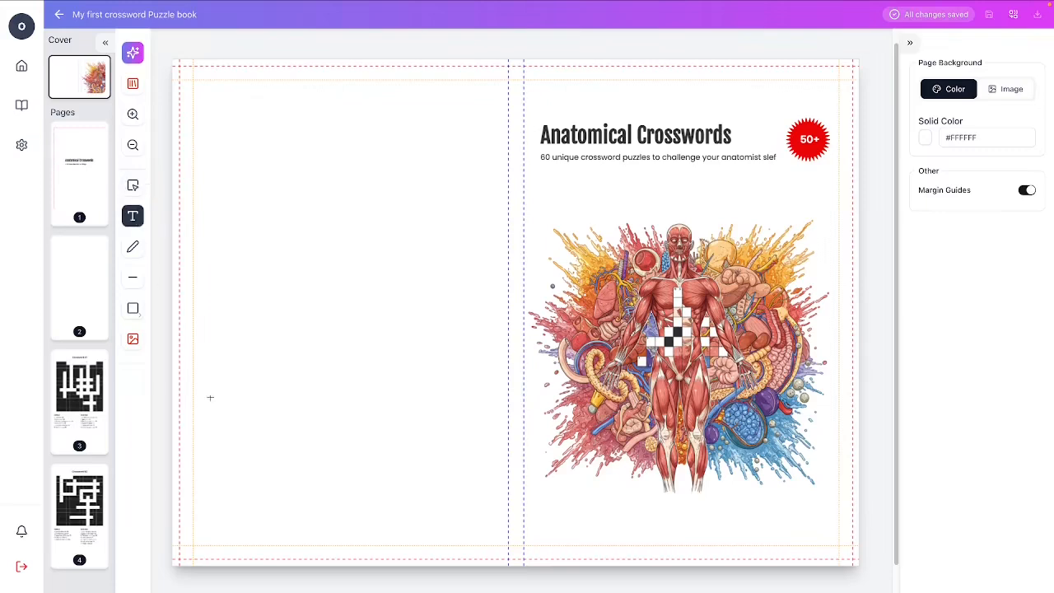
drag(207, 389, 395, 445)
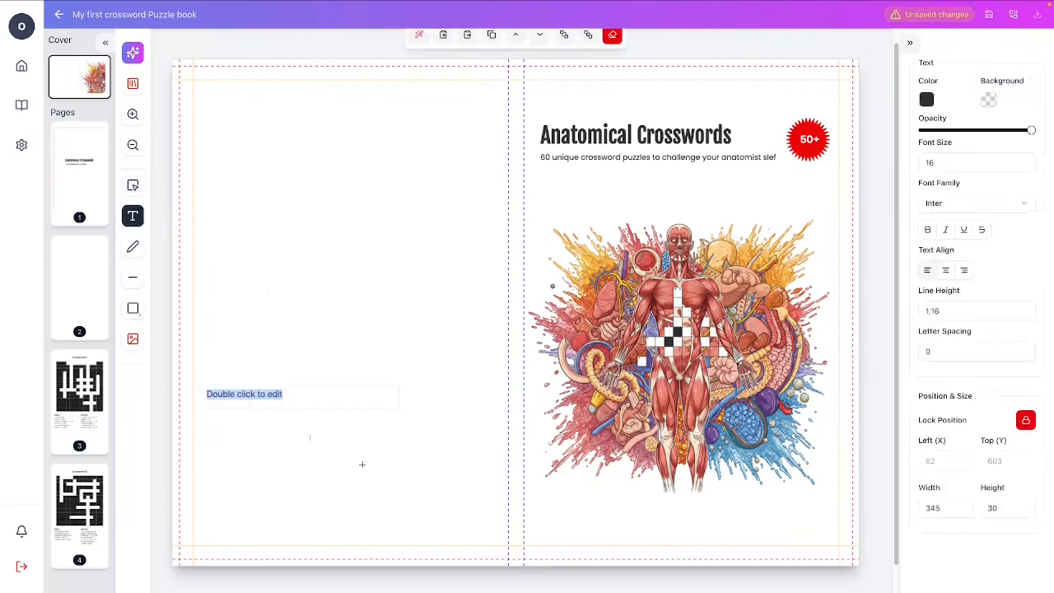
click(416, 36)
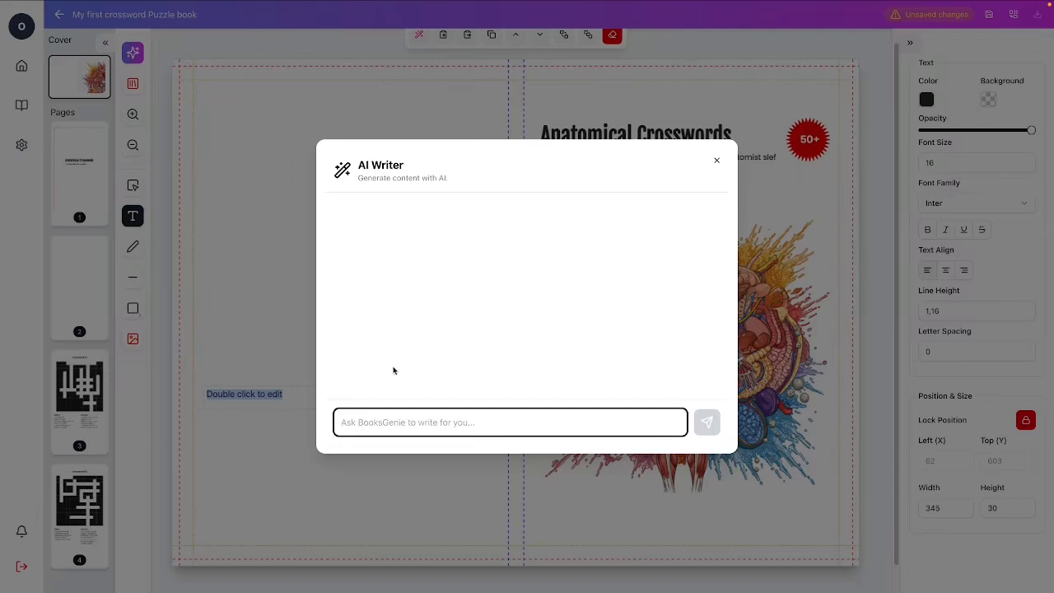
Enter the AI Writer prompt "Write a copyright notice for a crossword puzzle book published by YOUR PUBLISHING NAME"
text(Writ)
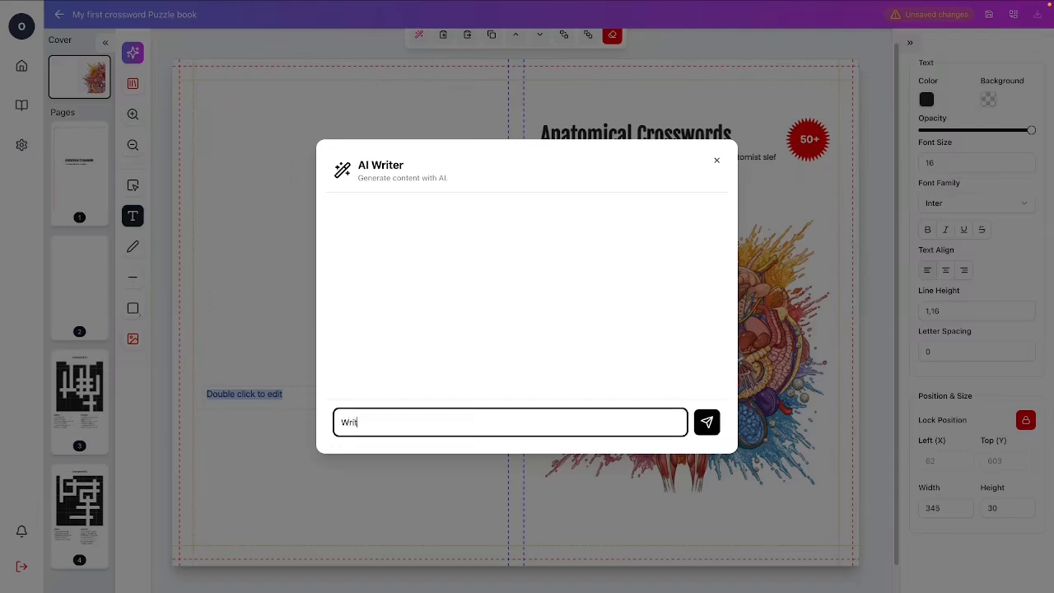
text(e a copyright notice for )
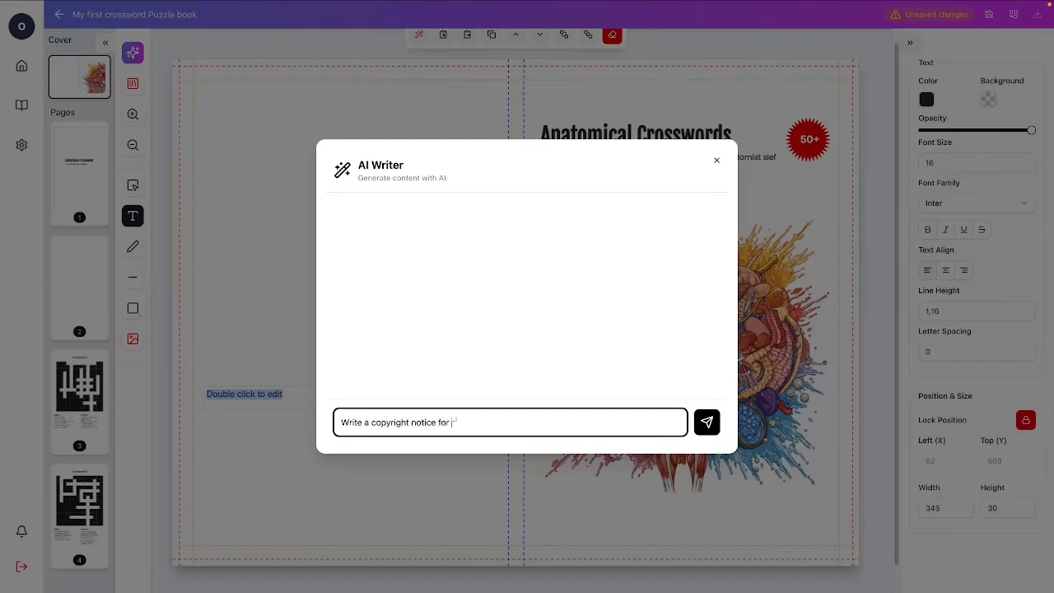
text(a crossword puzzle book p)
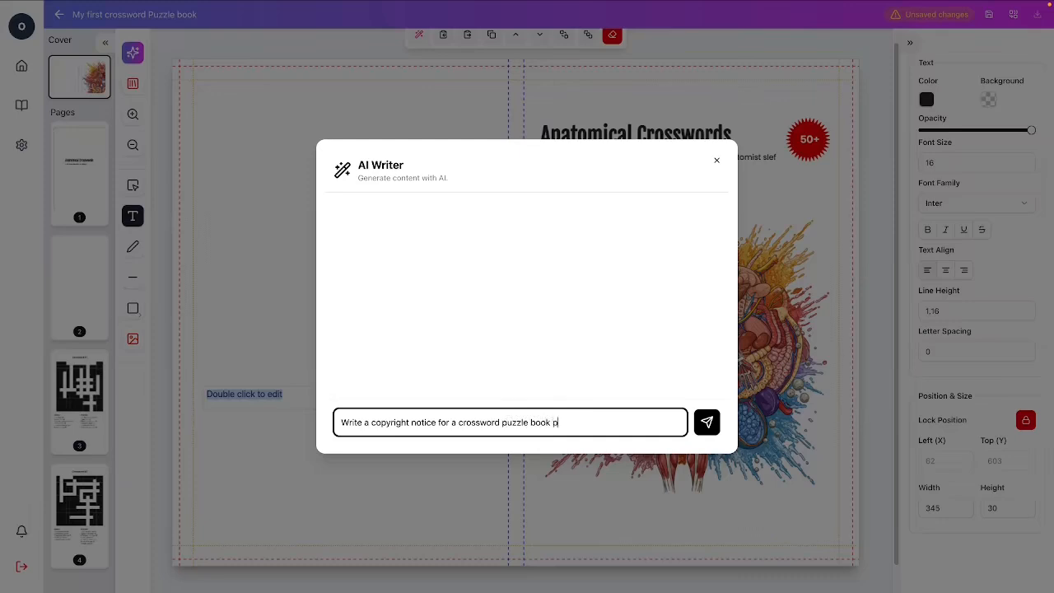
text(ublished b)
text(y )
text(YOUR)
text( Publ)
key(BackSpace)
key(BackSpace)
key(BackSpace)
text(U)
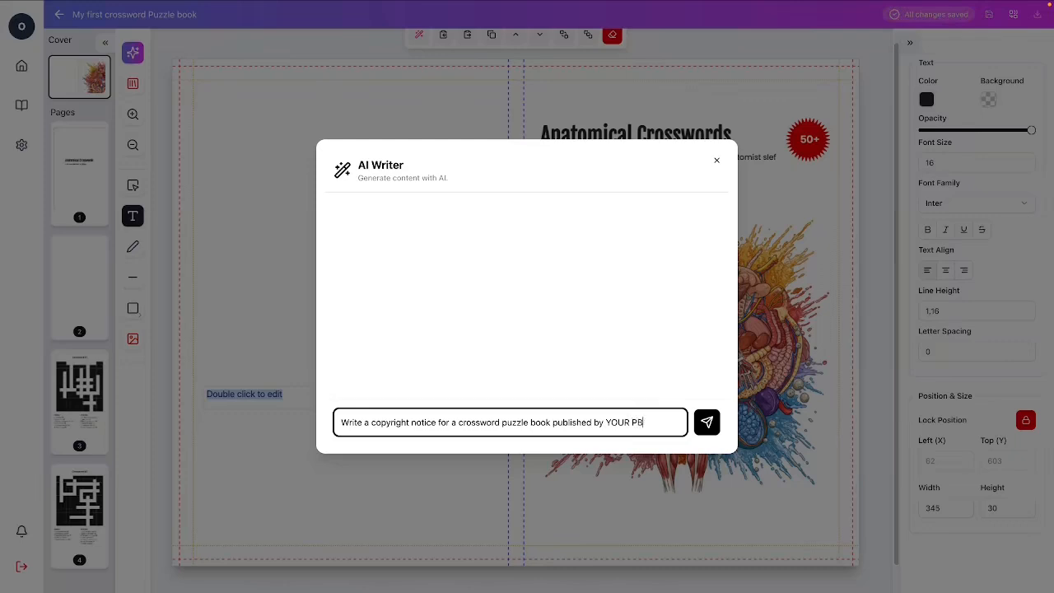
text(BPLISHING NAME)
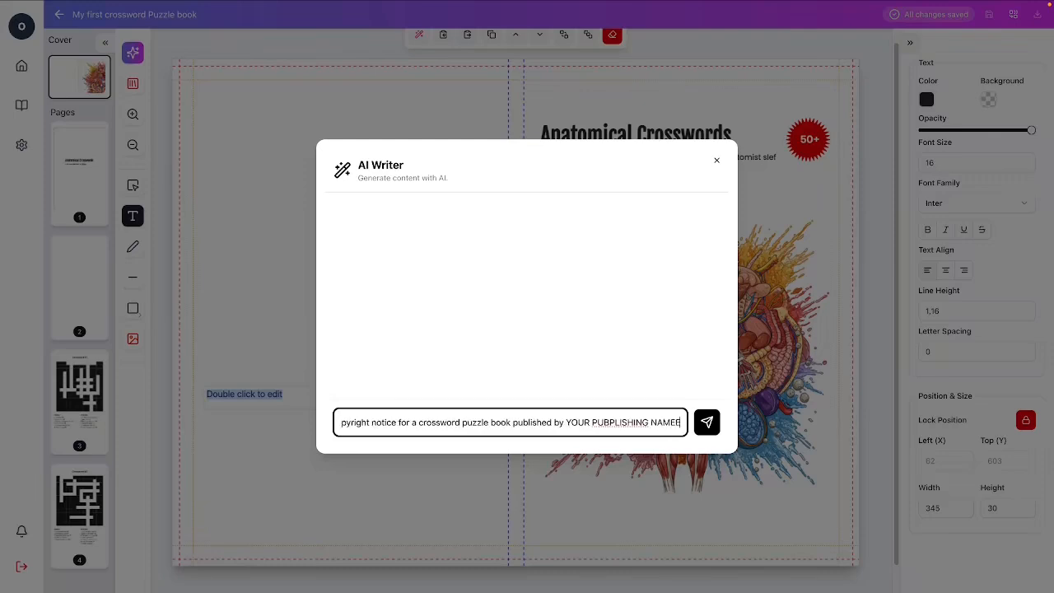
double_click(617, 422)
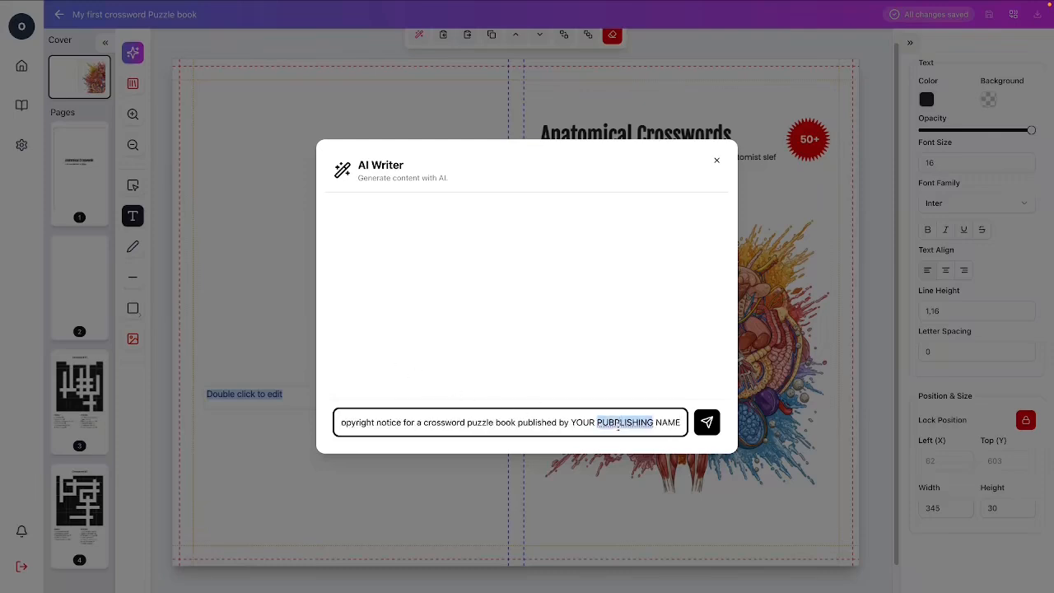
text(PUBLISHING)
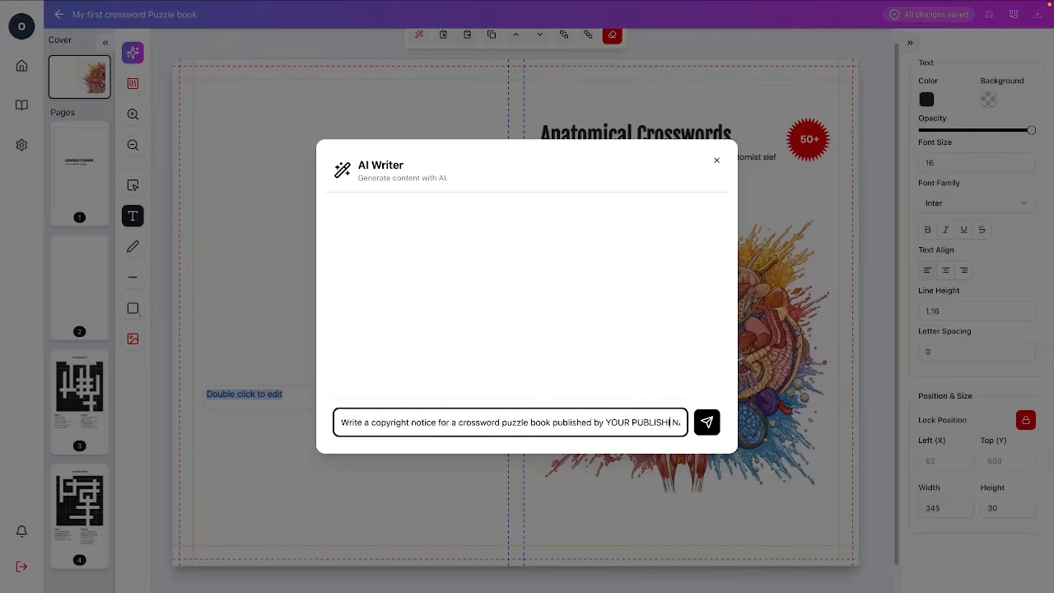
Generate the copyright notice, use it as the content of the back-cover text box, and finish editing the text
click(707, 423)
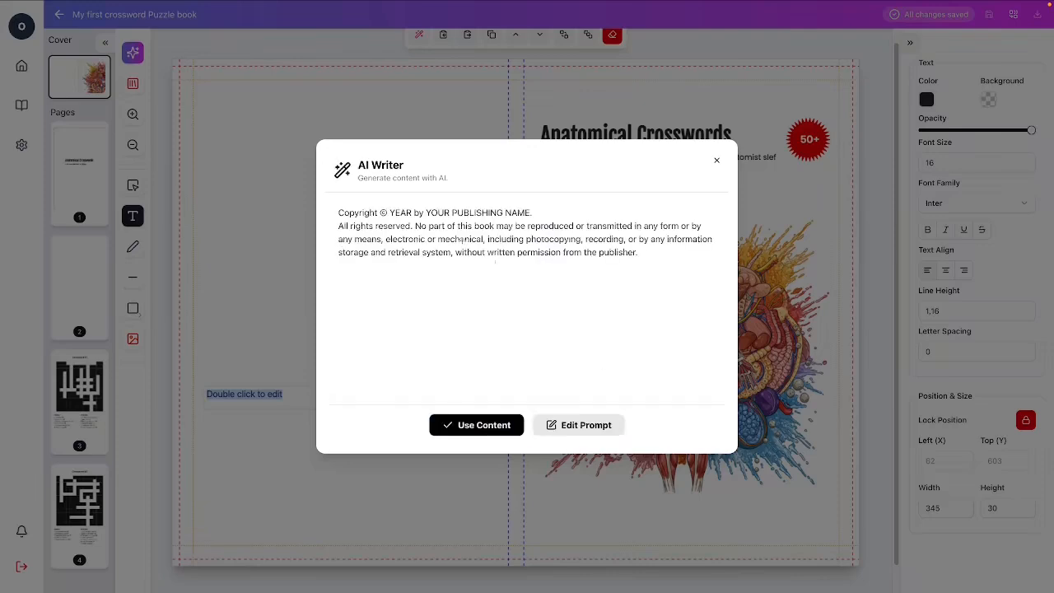
click(472, 426)
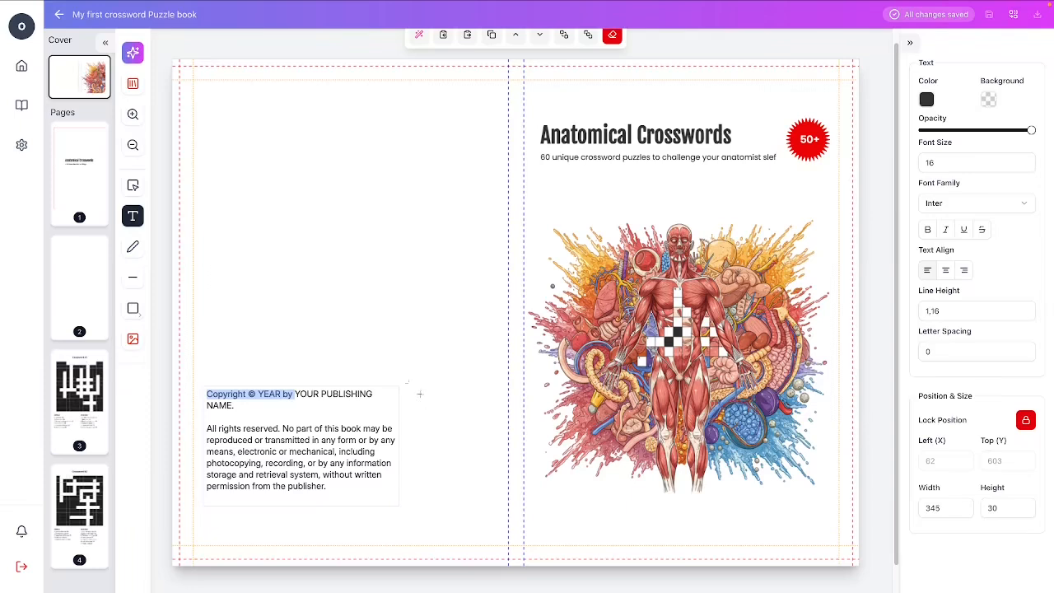
click(134, 186)
click(309, 422)
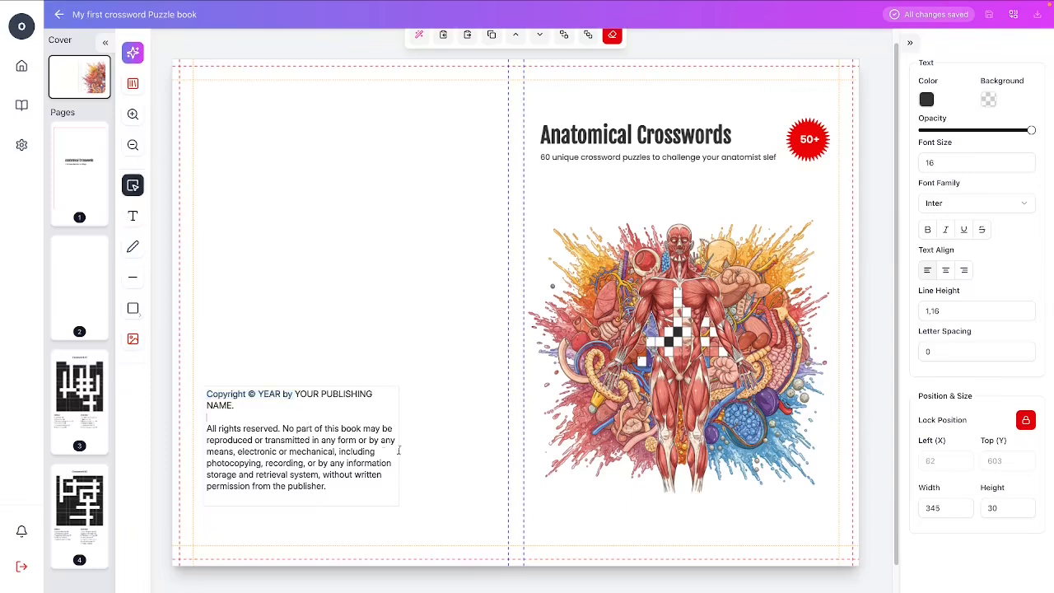
click(374, 360)
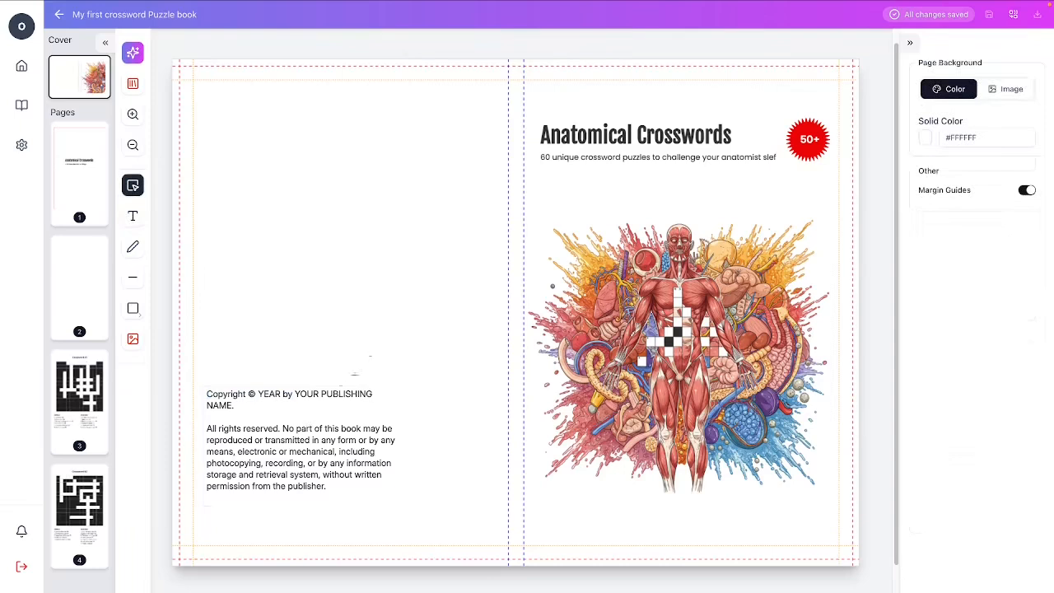
Widen the copyright text box to about 383 and move it to about X 47, Y 608 on the back cover
click(325, 398)
drag(400, 444, 420, 444)
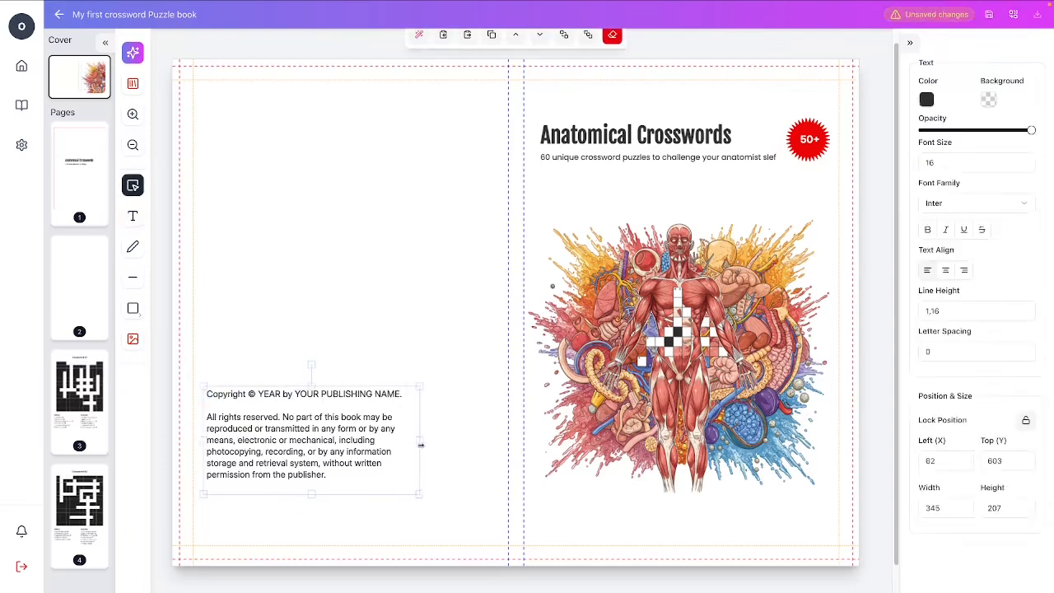
drag(344, 439, 334, 446)
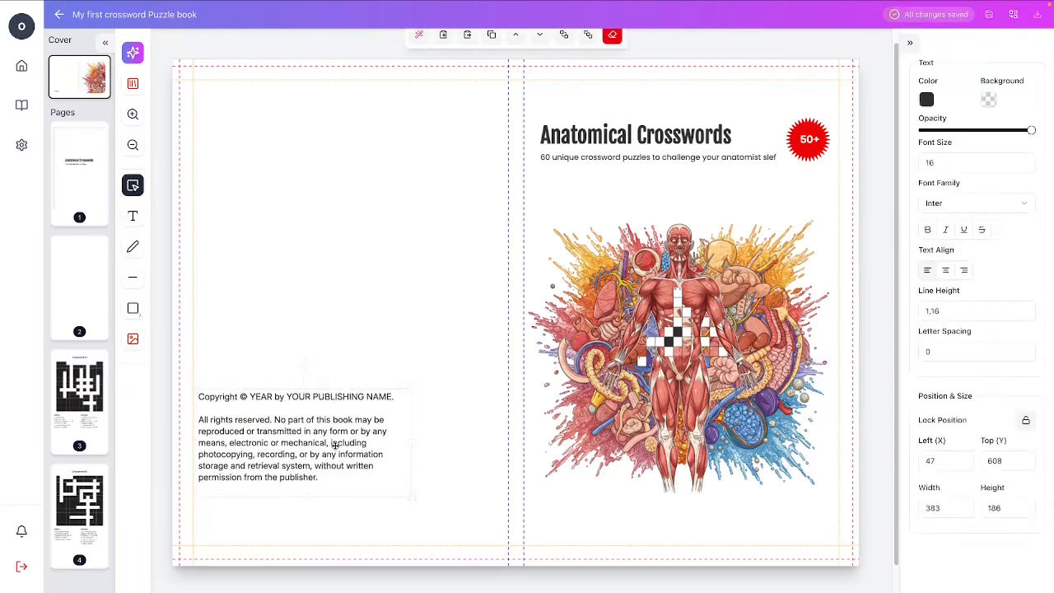
Widen the copyright text box further to about 411 and lower it to about Y 618
double_click(280, 410)
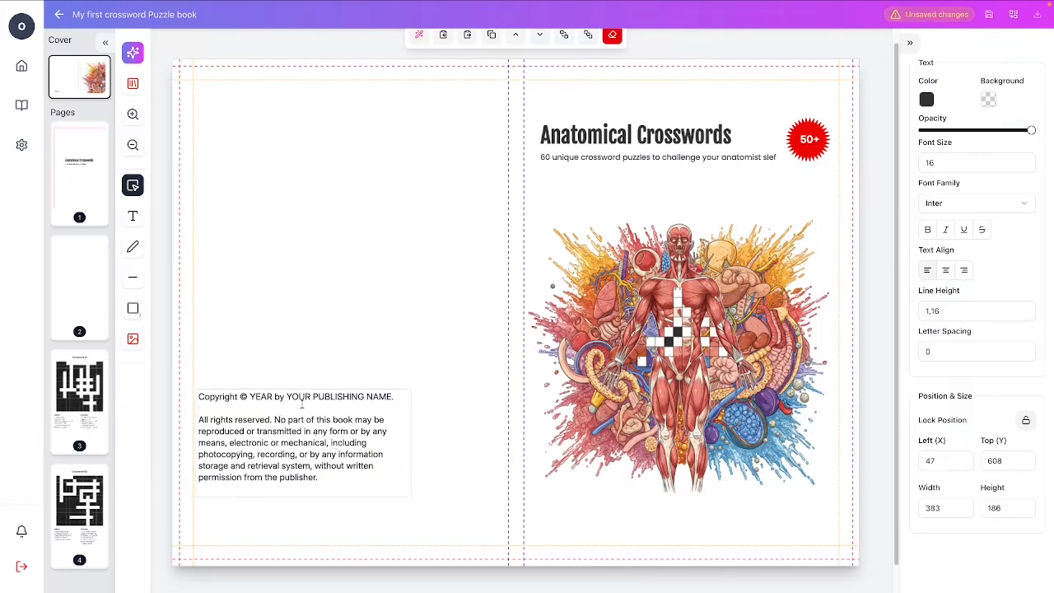
click(414, 437)
click(340, 441)
click(412, 442)
click(362, 435)
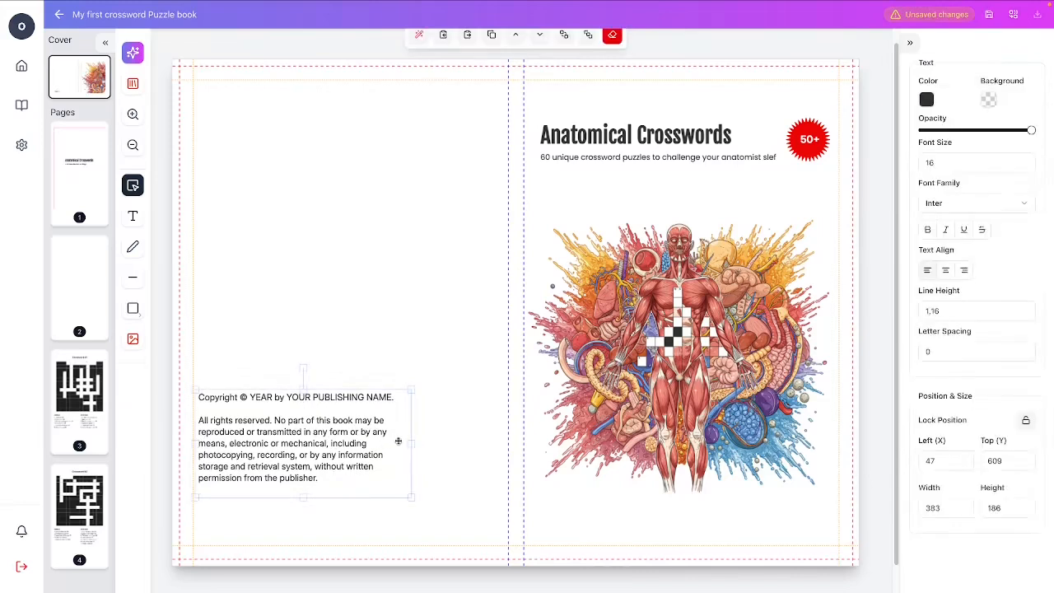
drag(412, 441, 371, 454)
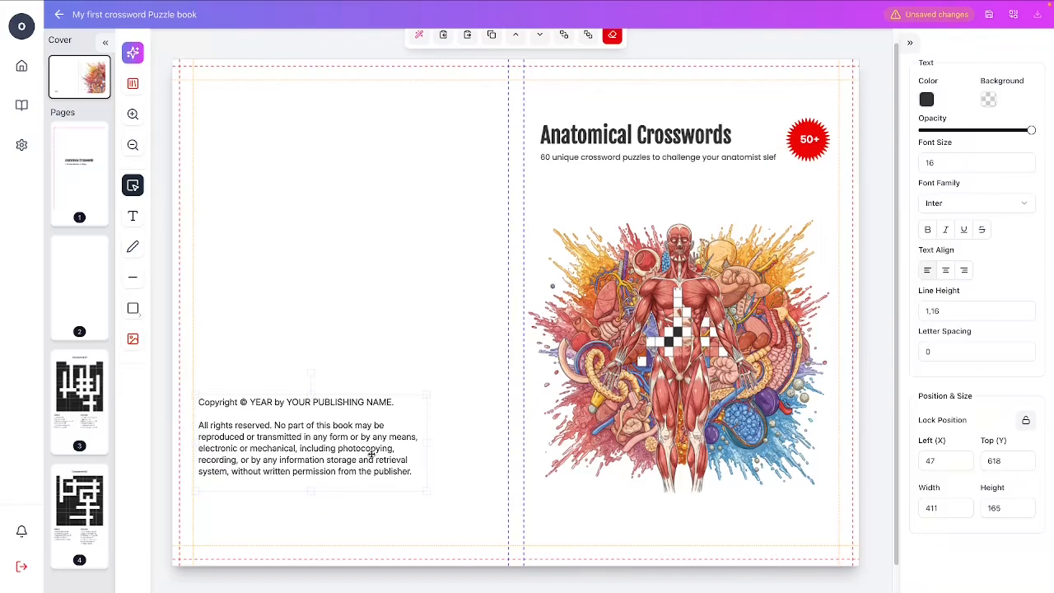
click(412, 353)
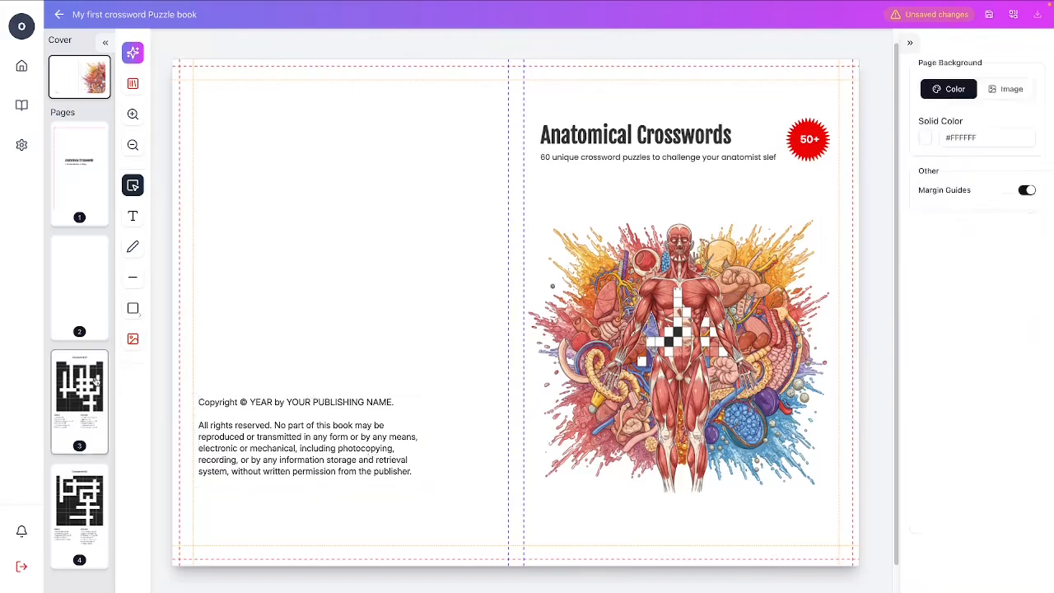
Copy the Crossword #1 grid from page 3 and paste it onto the cover
click(97, 382)
click(476, 263)
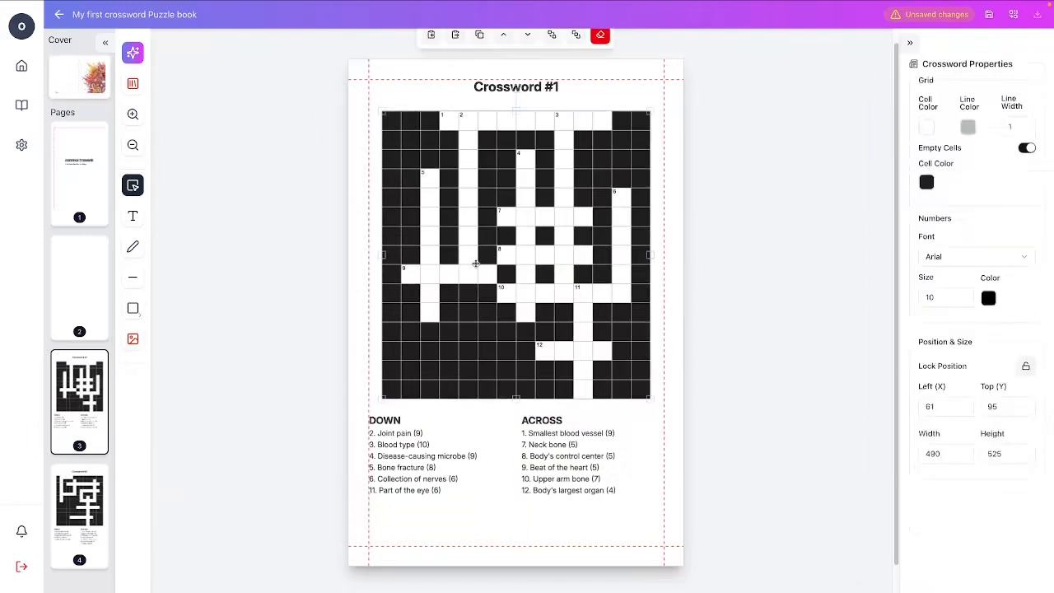
click(85, 94)
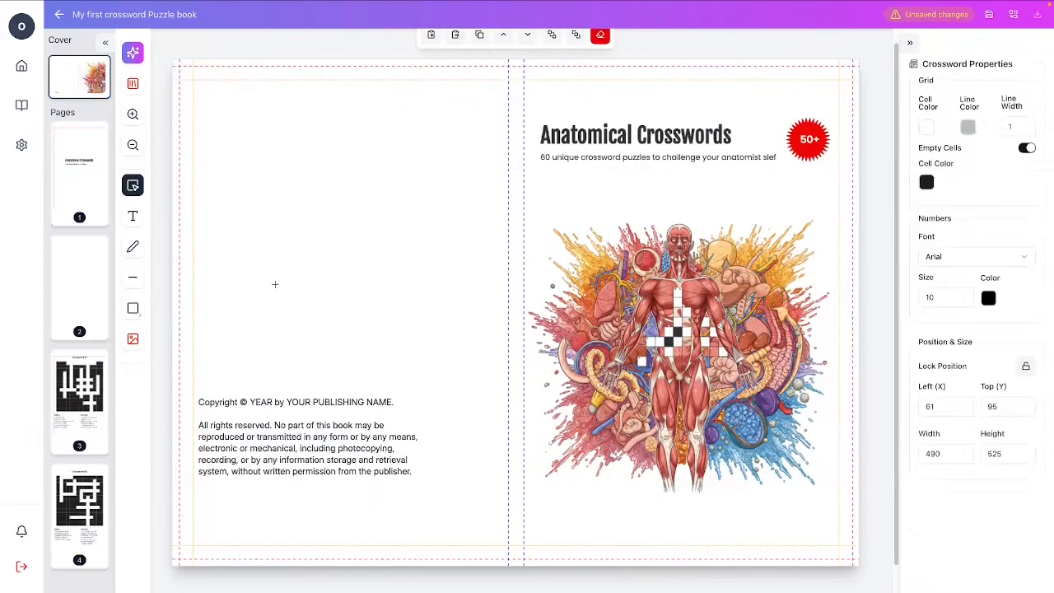
key(ctrl+v)
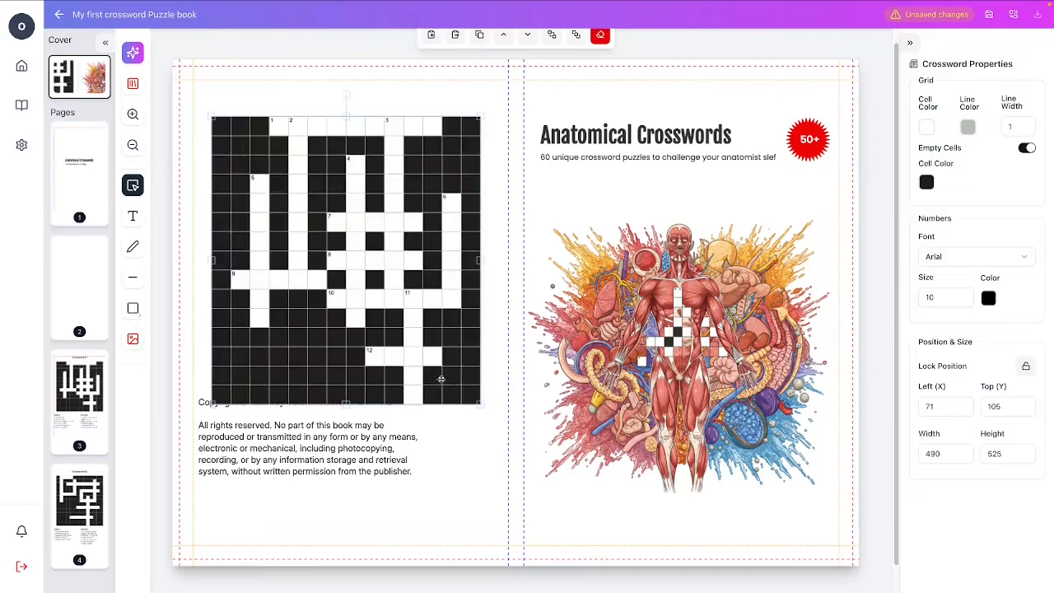
Shrink the pasted crossword to about 235 × 228 with number size 5, and place it near X 52, Y 73 on the back cover
drag(481, 406, 343, 244)
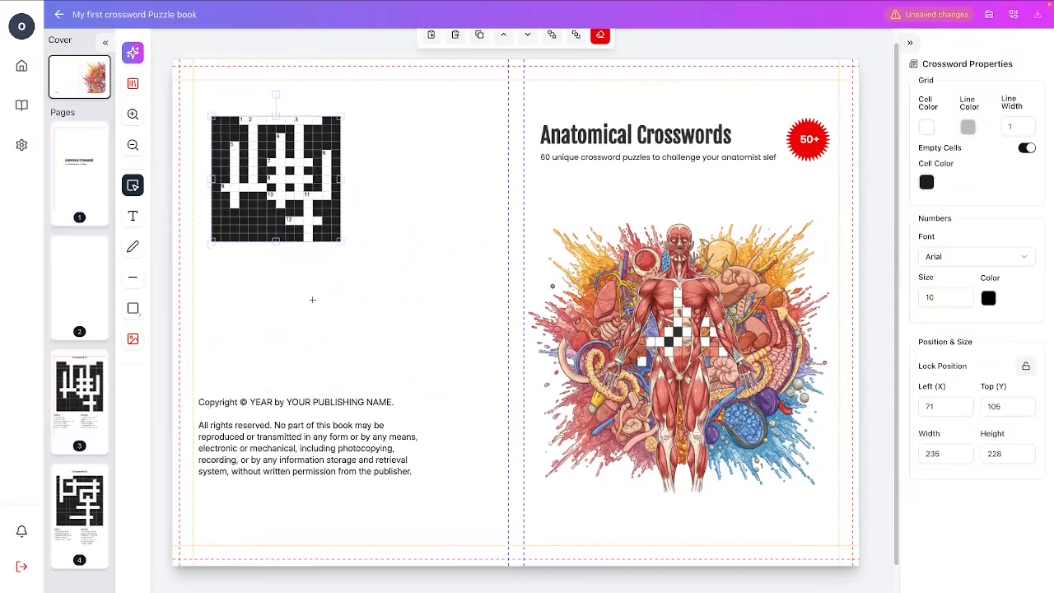
click(965, 301)
drag(293, 216, 284, 200)
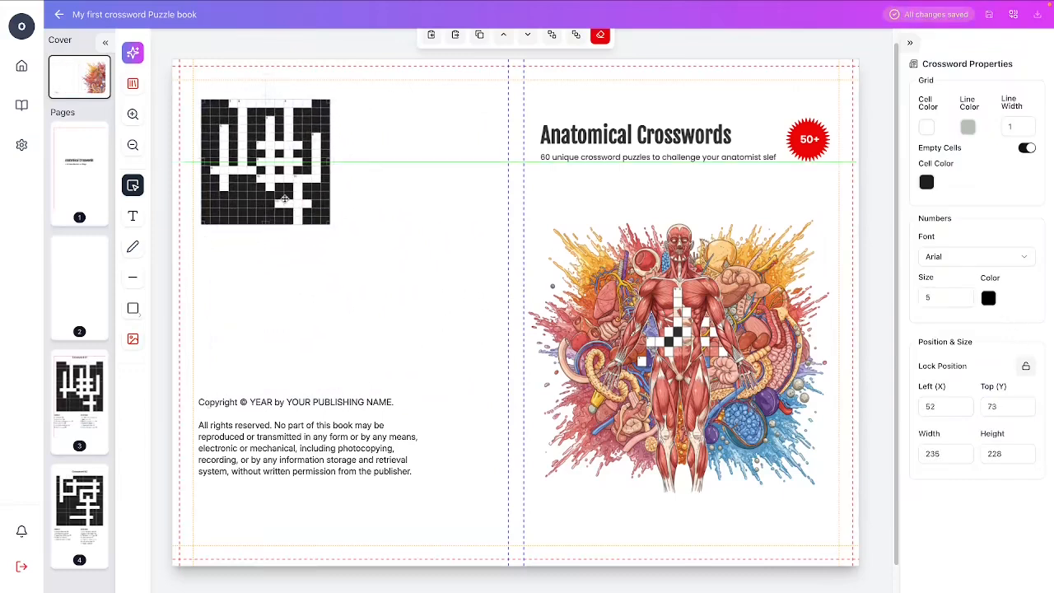
Copy the Crossword #10 grid from page 12 and paste it onto the cover
scroll(80, 371, down, 5)
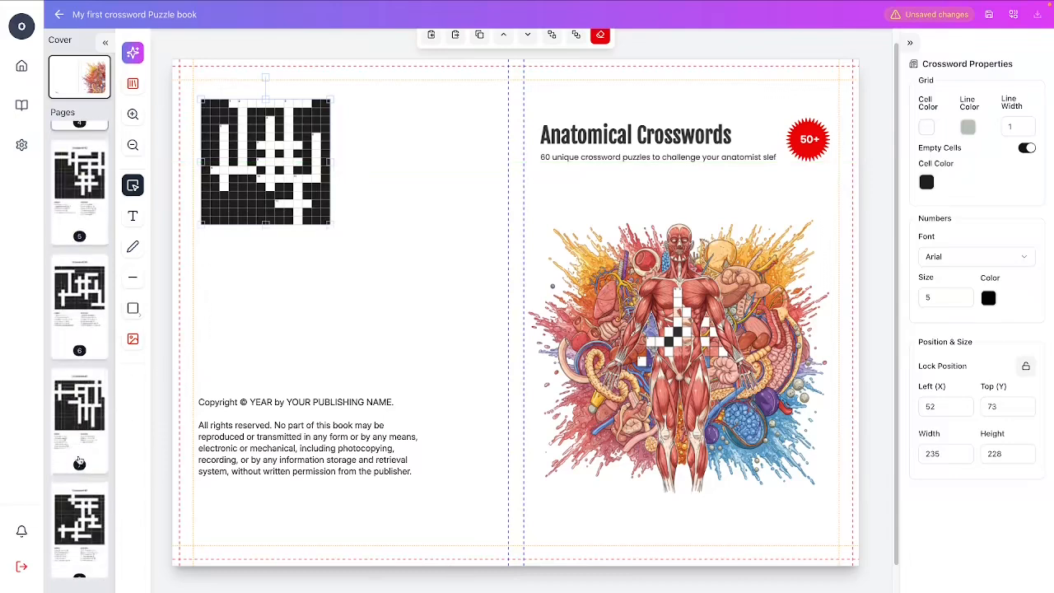
click(82, 412)
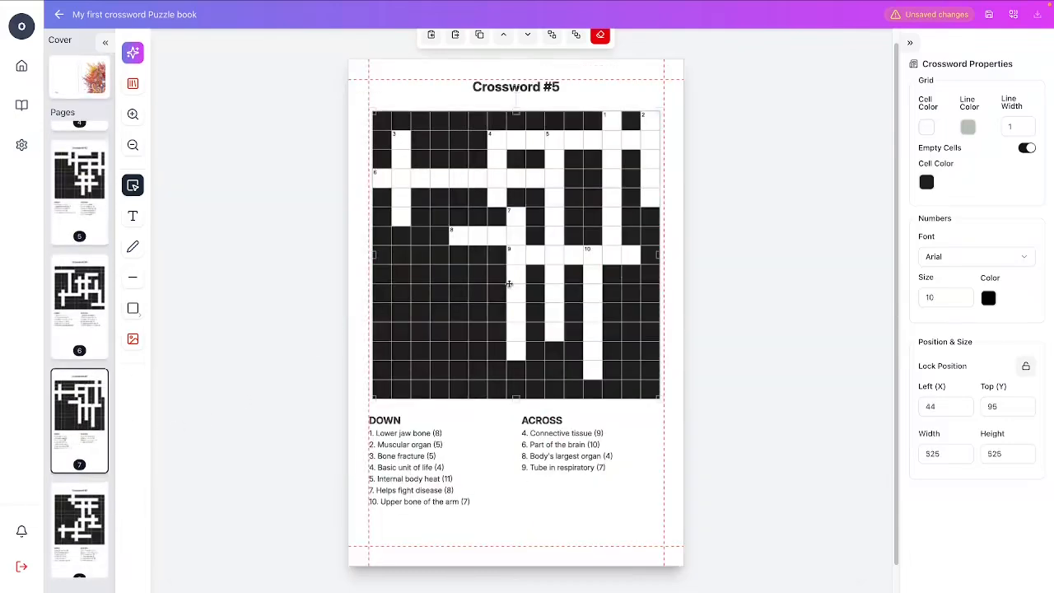
scroll(90, 468, down, 3)
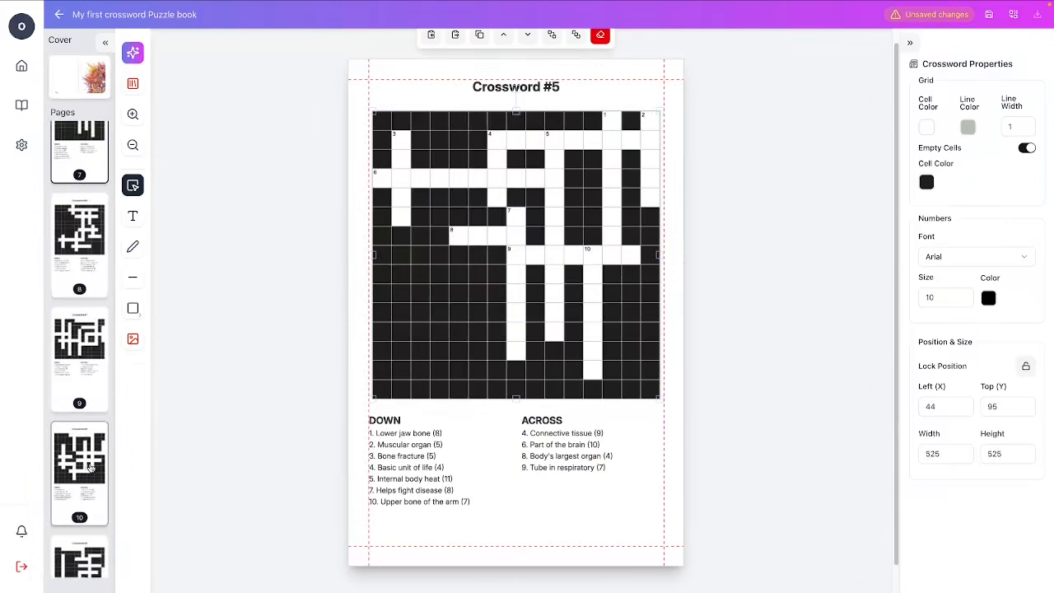
scroll(91, 468, down, 4)
click(89, 366)
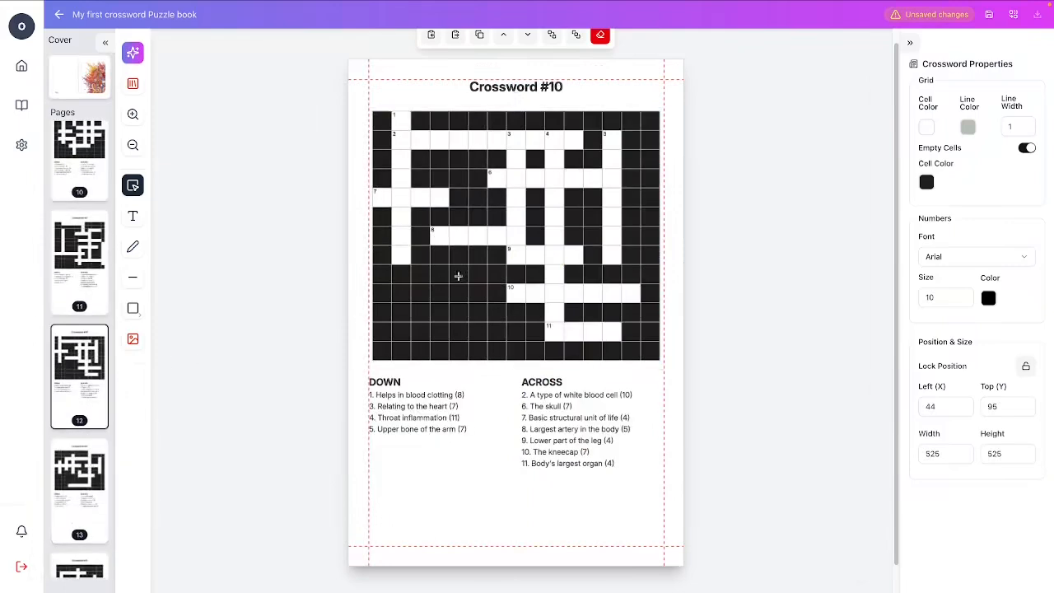
scroll(78, 206, up, 10)
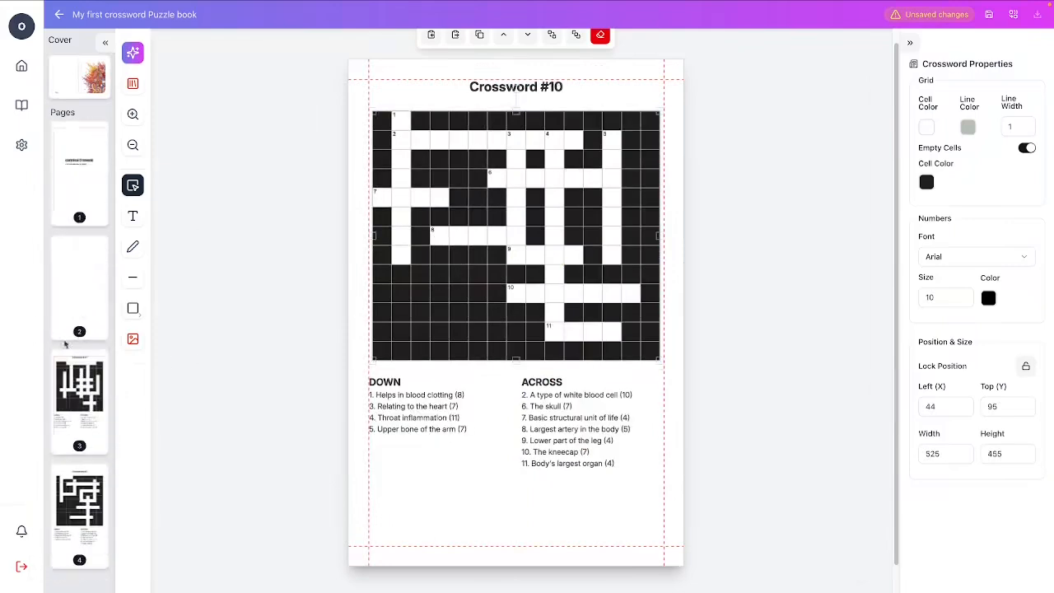
click(78, 93)
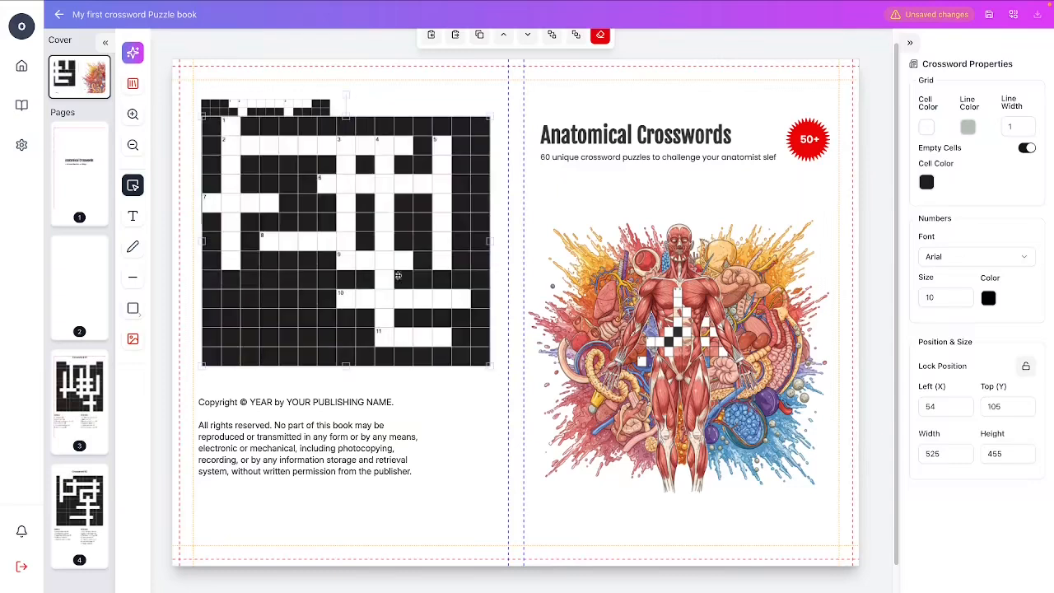
Shrink the second crossword to about 237 × 228 and place it beside the first at about X 354, Y 73
drag(484, 371, 334, 243)
drag(273, 186, 275, 169)
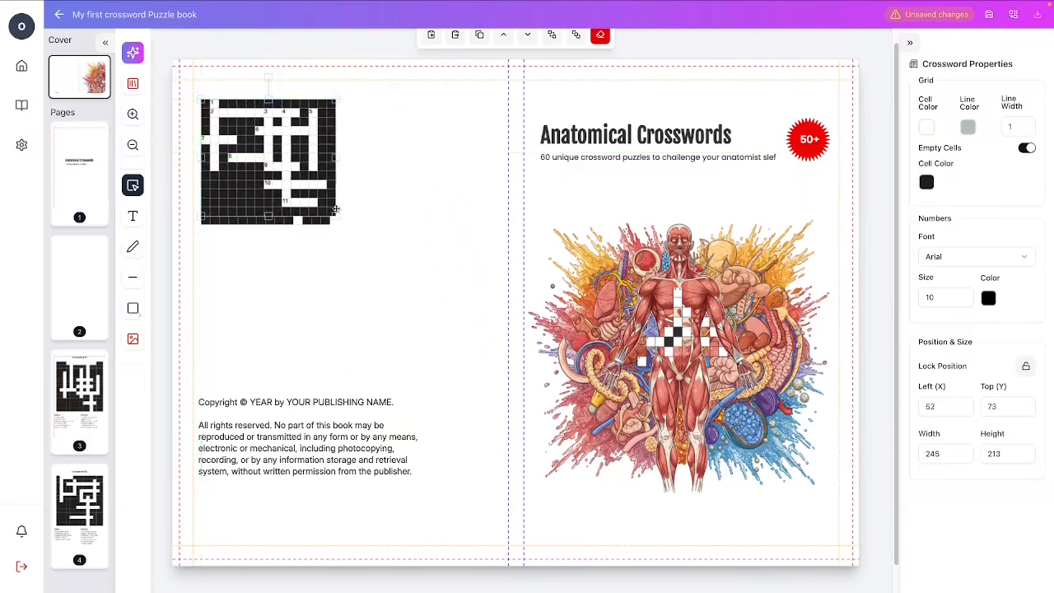
drag(335, 222, 443, 196)
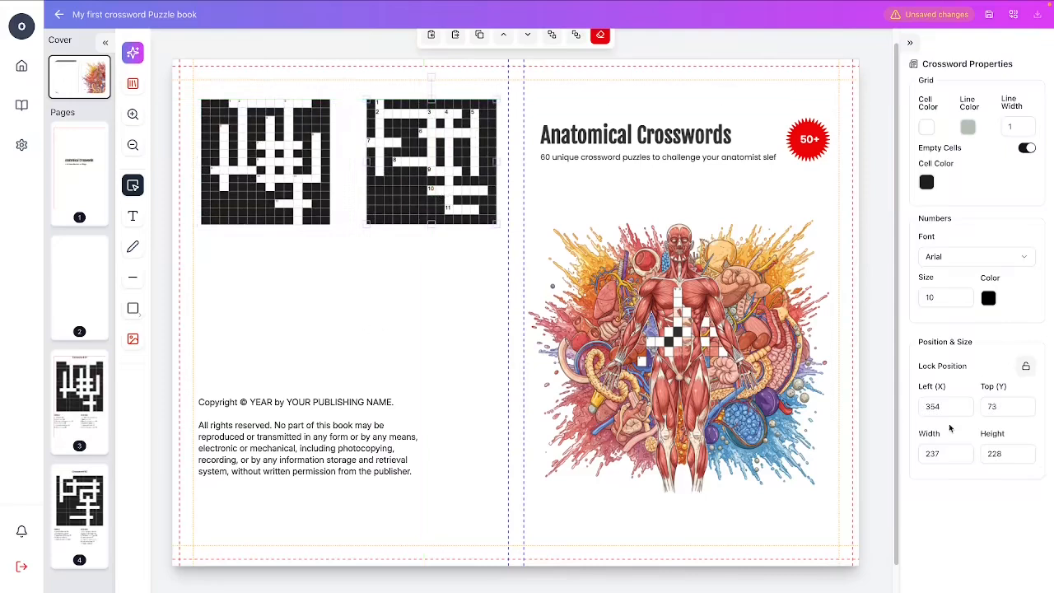
Set the number size of the second back-cover crossword to 5, matching the first, and deselect it
click(947, 298)
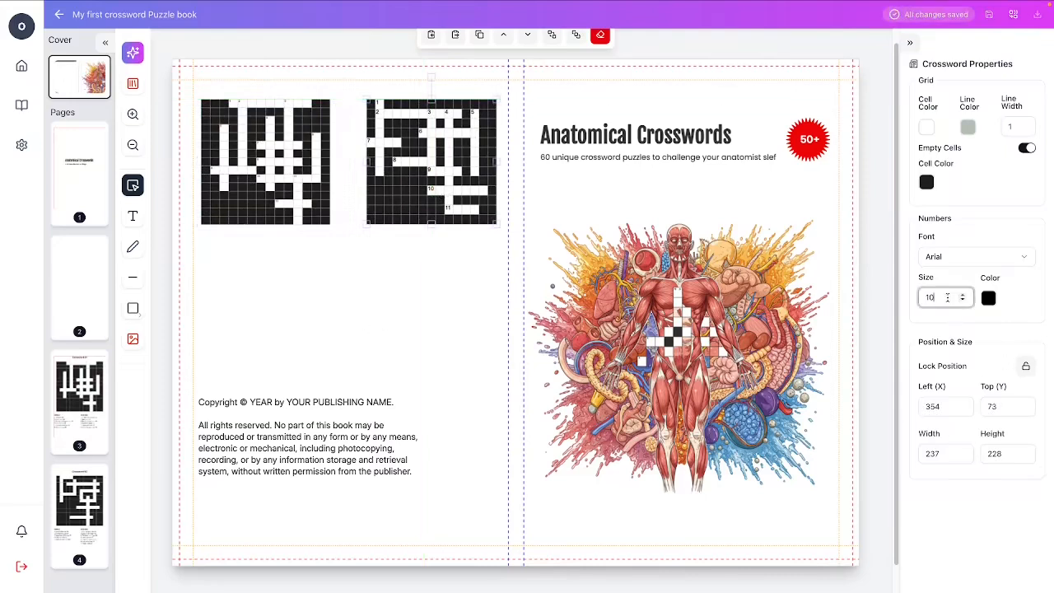
click(250, 196)
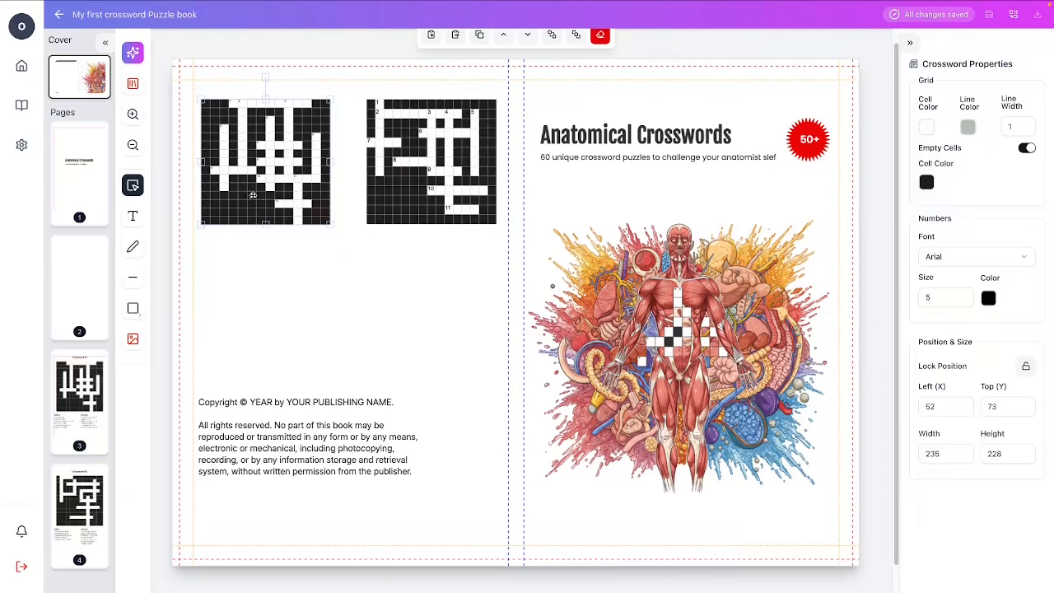
click(455, 199)
double_click(939, 297)
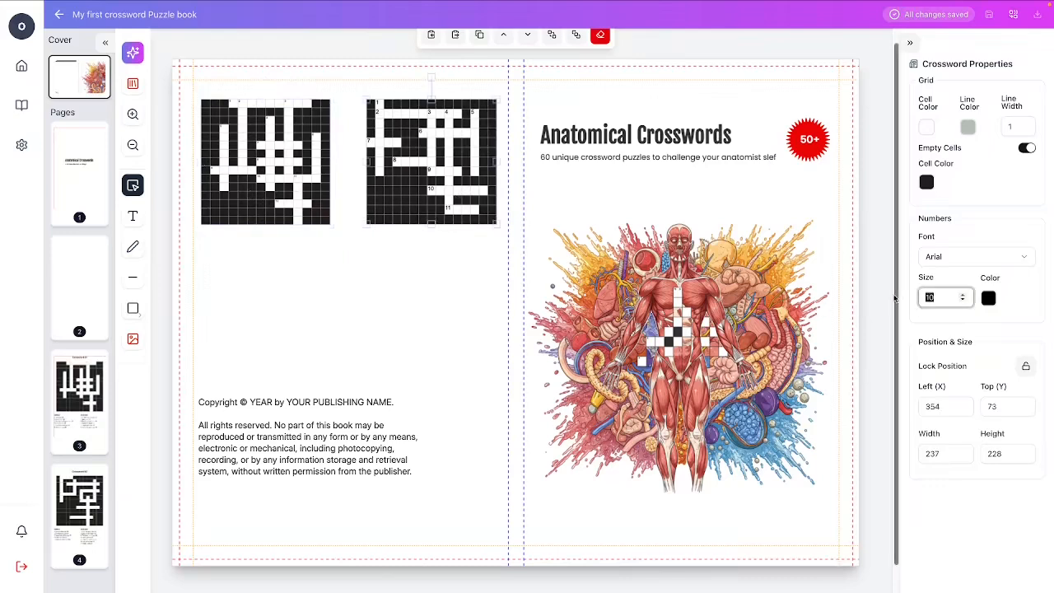
text(5)
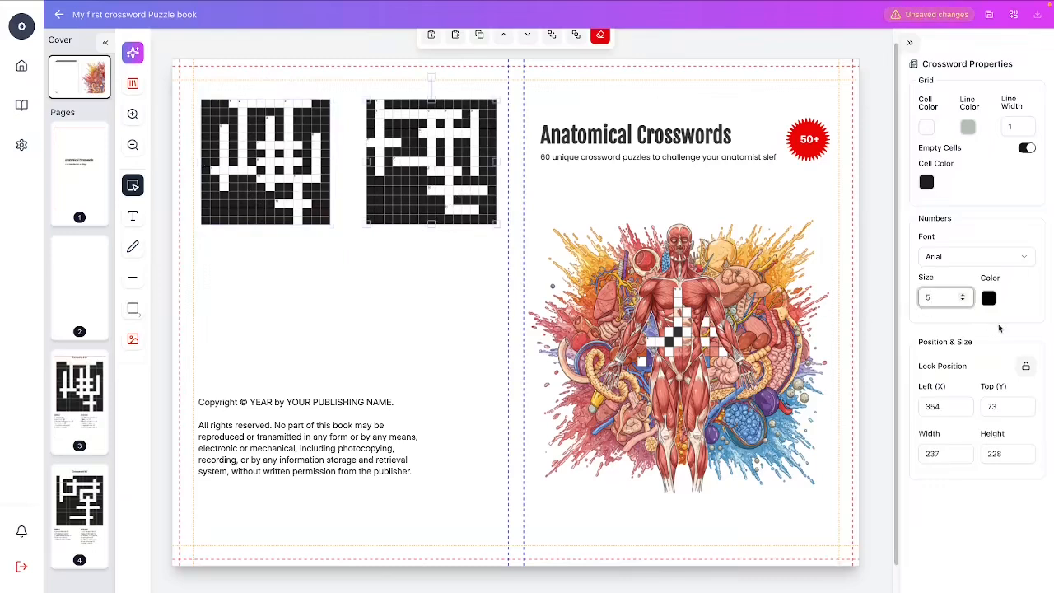
click(1002, 330)
click(423, 331)
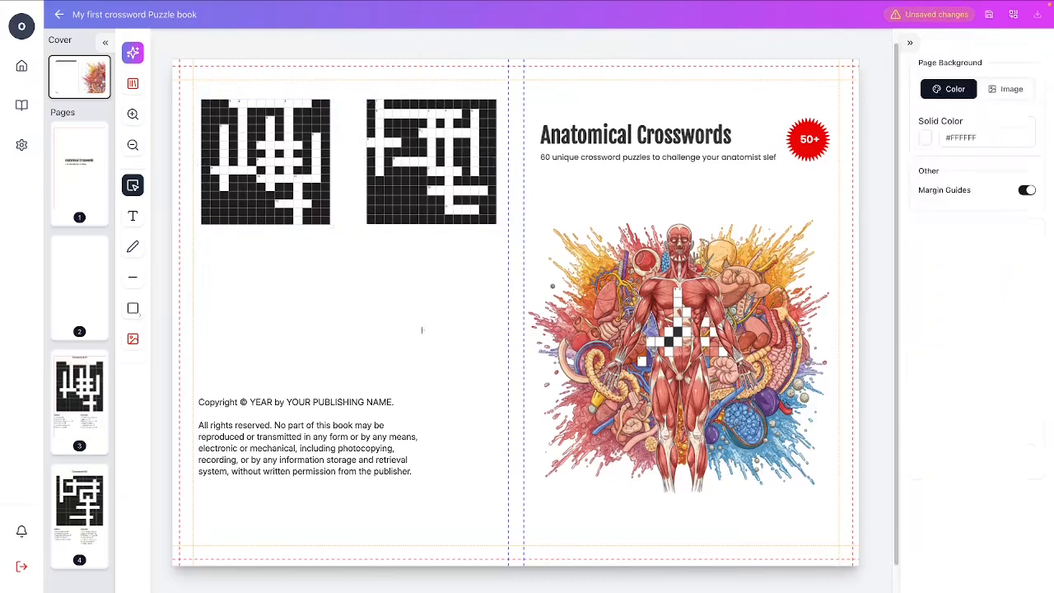
Move the front-cover title, subtitle and 50+ badge up together, and nudge the anatomy artwork slightly up and to the right
click(636, 137)
click(640, 153)
click(642, 158)
shift+click(652, 141)
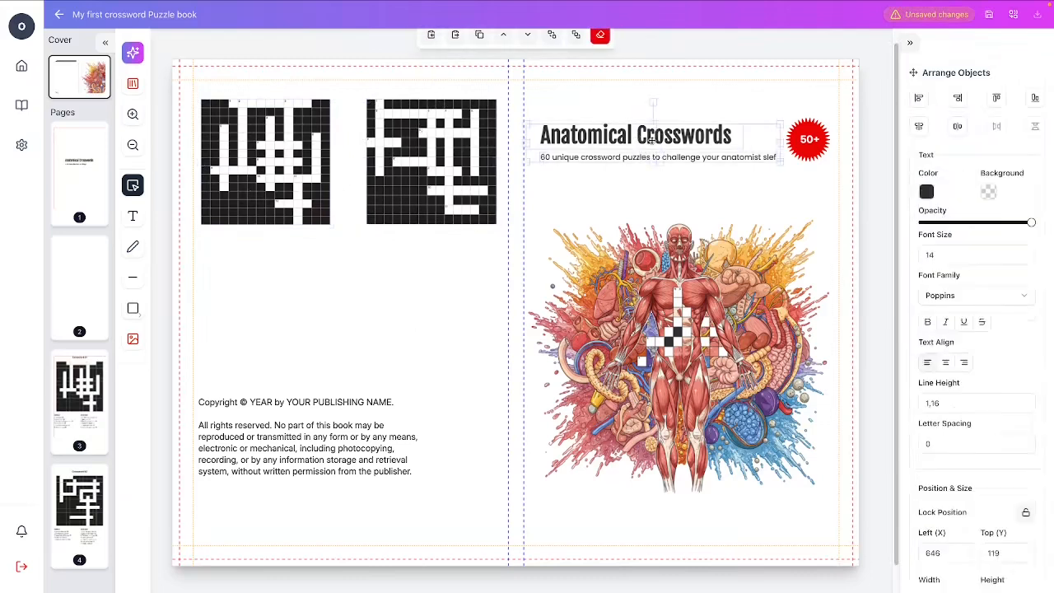
shift+click(797, 138)
drag(805, 141, 803, 126)
drag(721, 288, 724, 278)
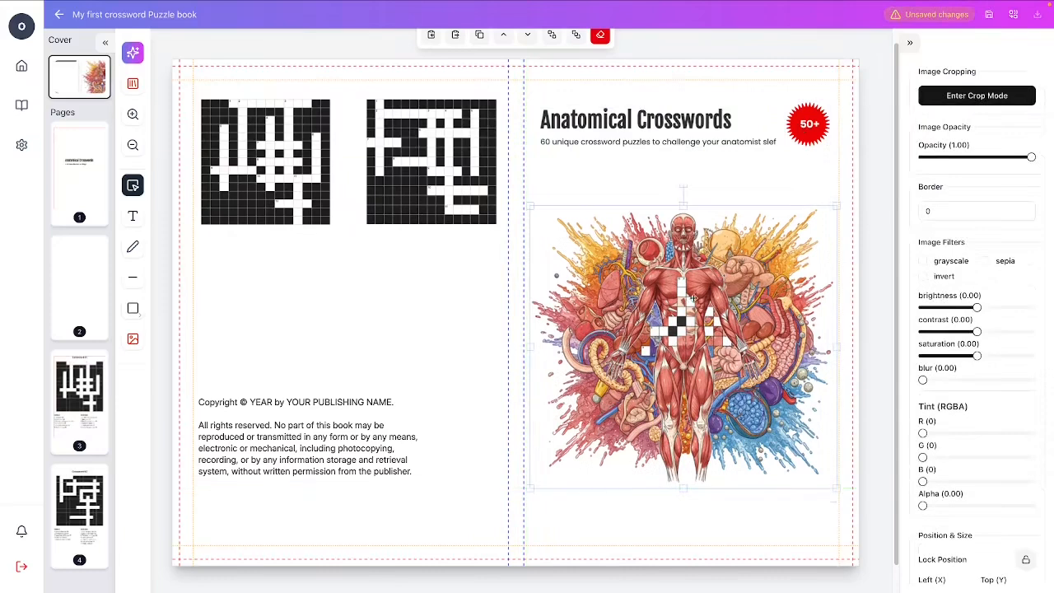
click(430, 318)
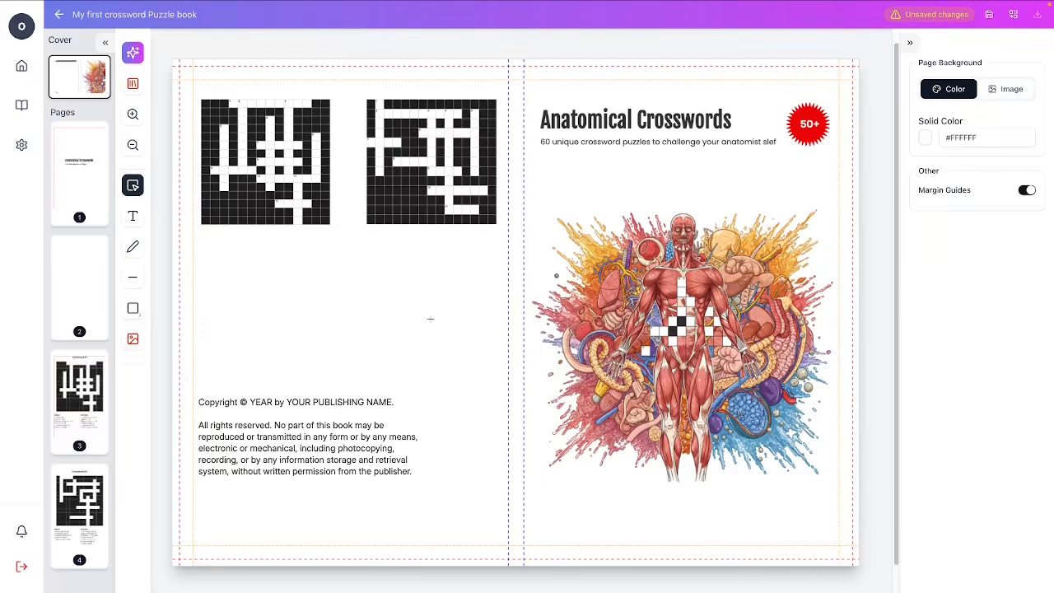
Preview the cover with margin guides hidden, restore the guides, and look through the interior page thumbnails
click(1026, 190)
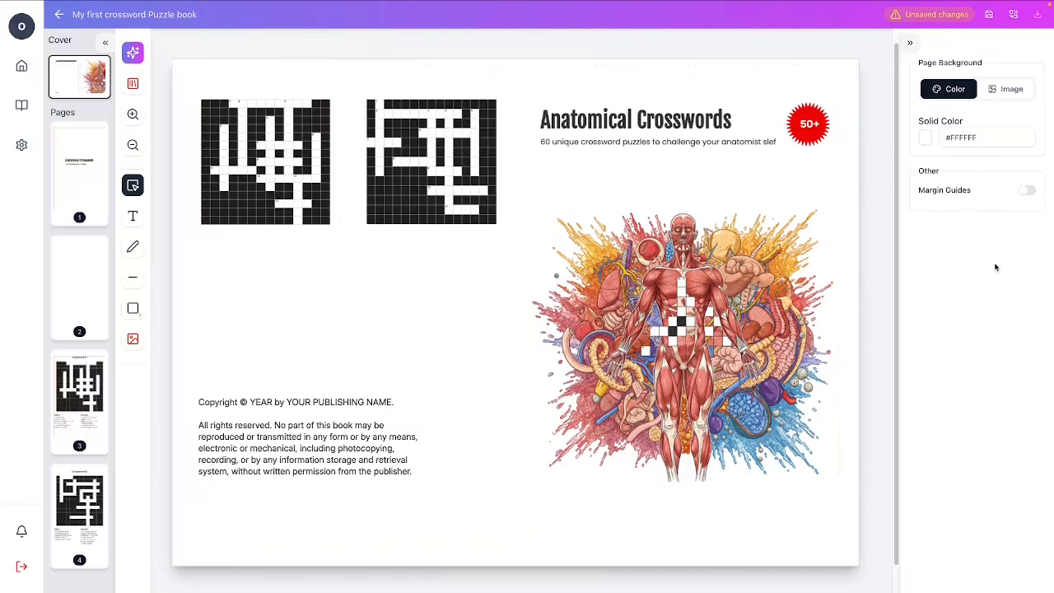
click(1022, 190)
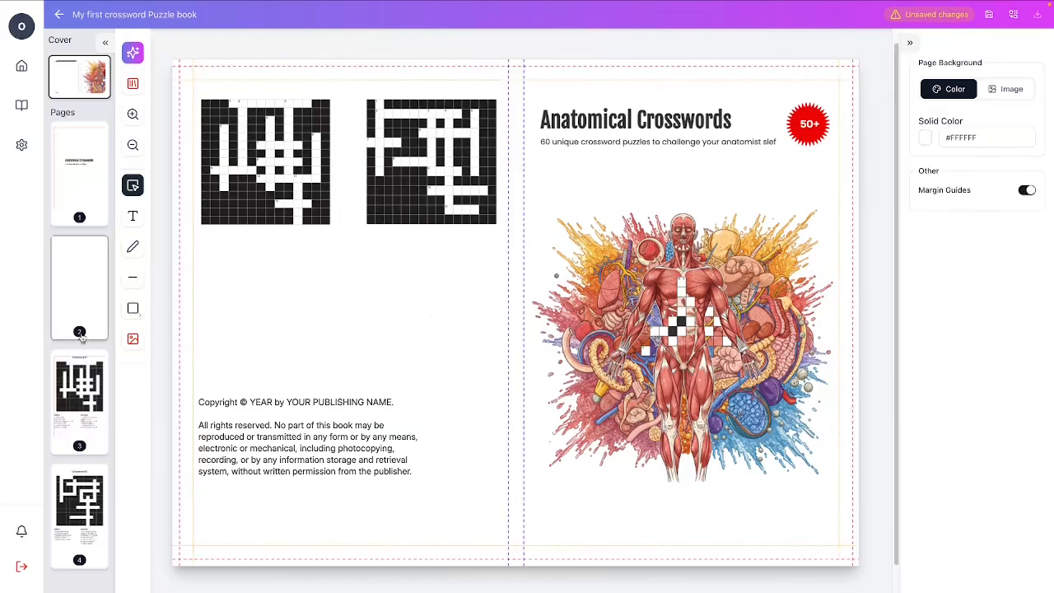
scroll(82, 412, down, 15)
scroll(86, 455, down, 5)
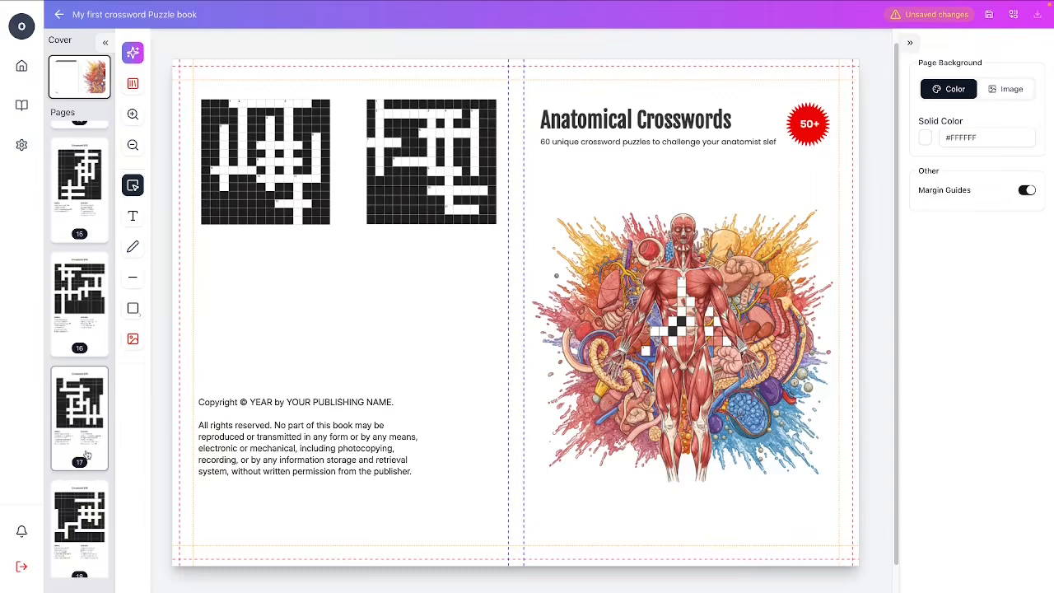
scroll(86, 454, down, 20)
scroll(86, 458, up, 20)
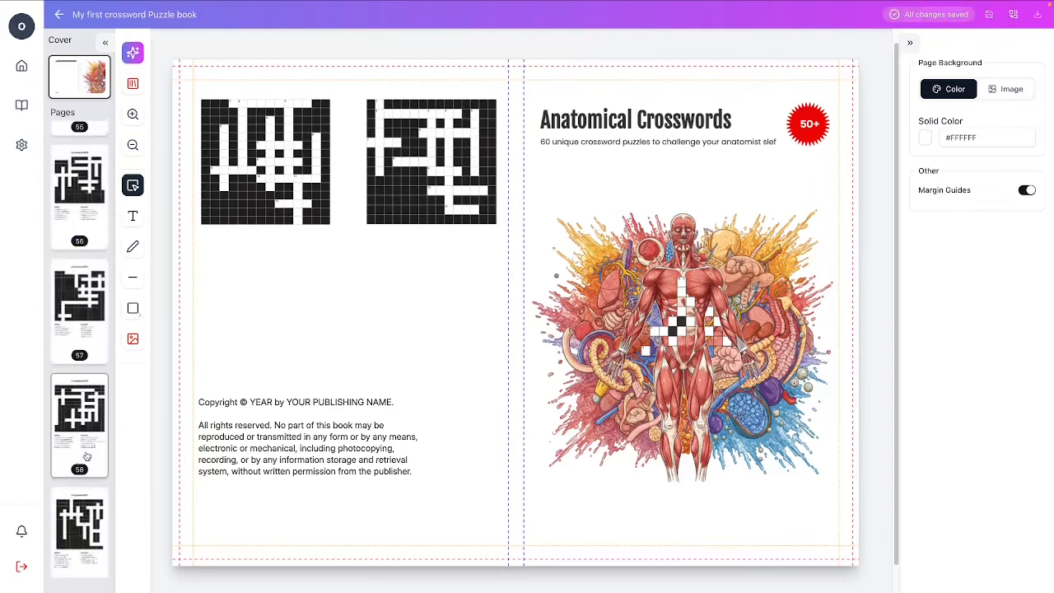
scroll(88, 455, up, 2)
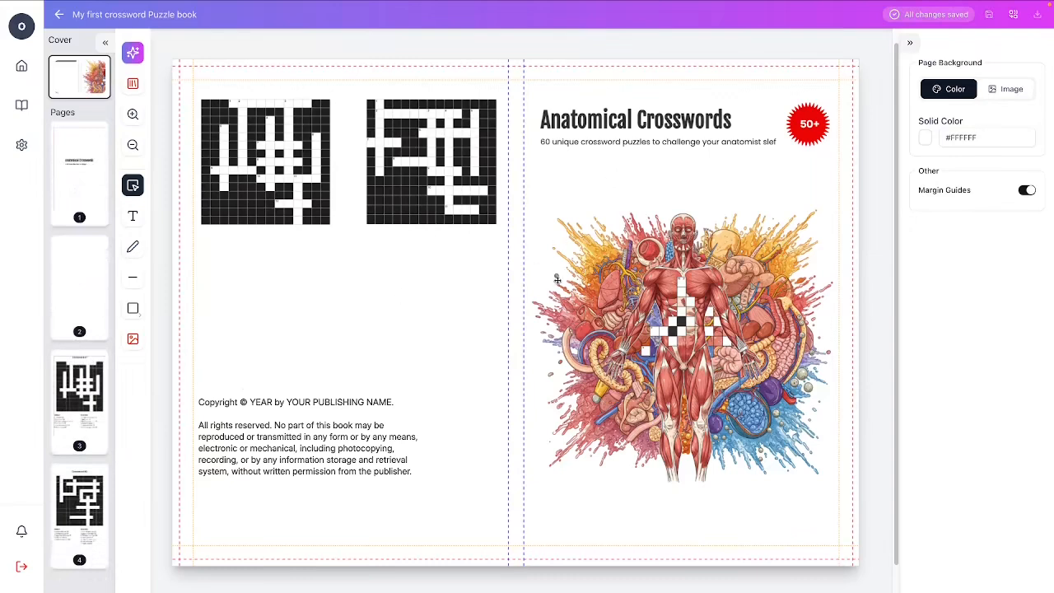
Export the book and save the rendered download as "my first crossword puzzle" in the KDP Projects folder
click(1014, 16)
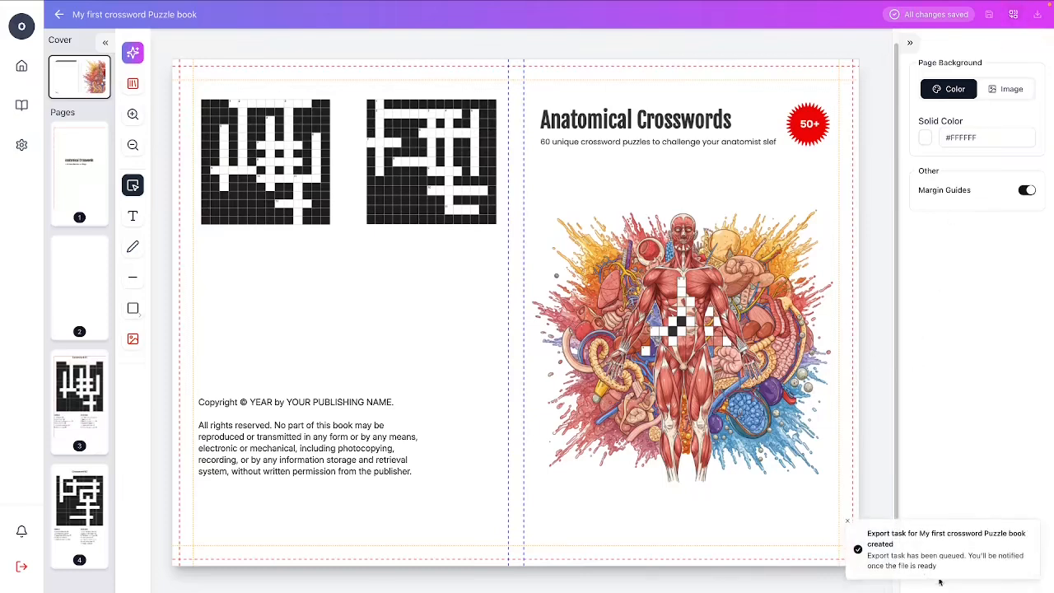
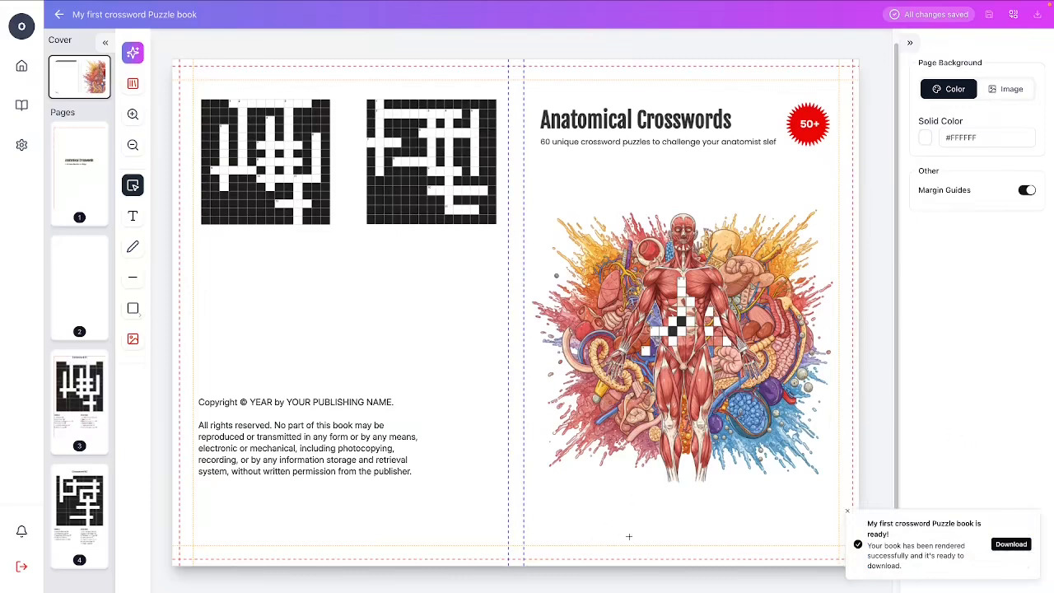
click(1012, 545)
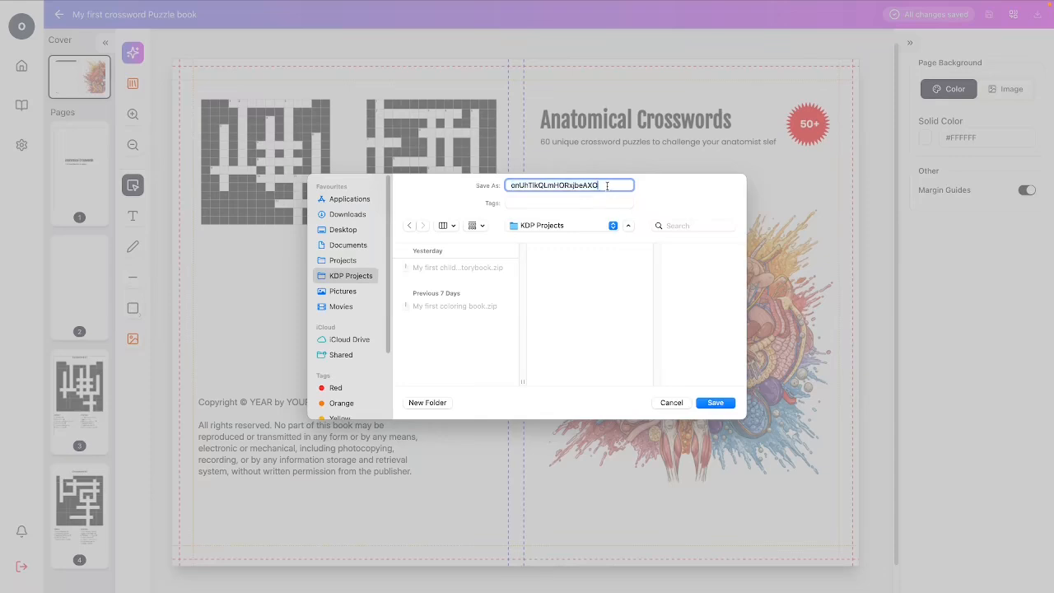
text(my first crossword puzzle)
click(718, 402)
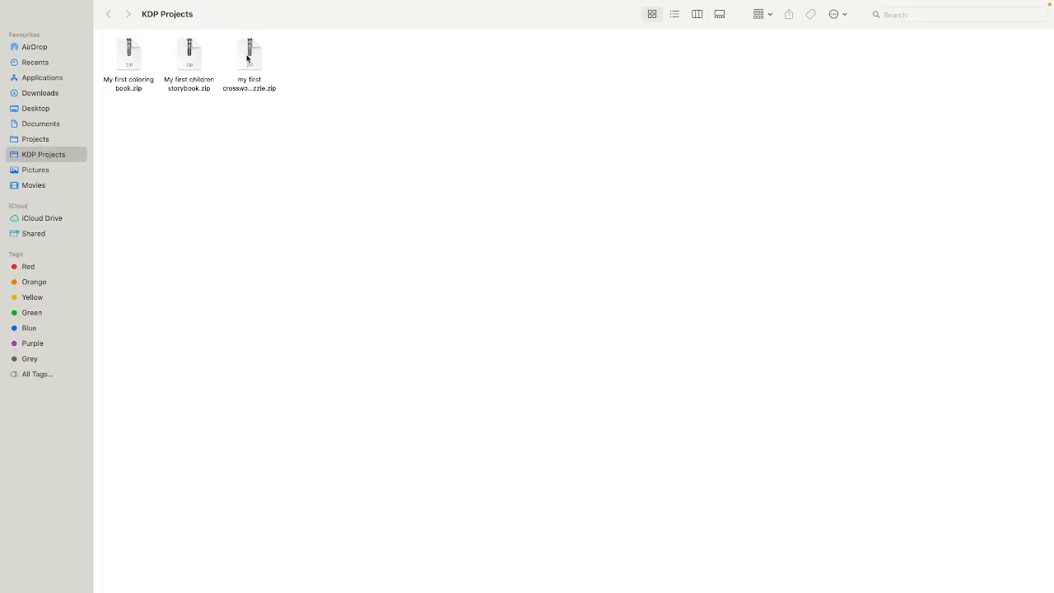
In Finder, extract the "my first crossword puzzle" zip in KDP Projects, set the extracted folder apart and open it
click(250, 60)
double_click(251, 60)
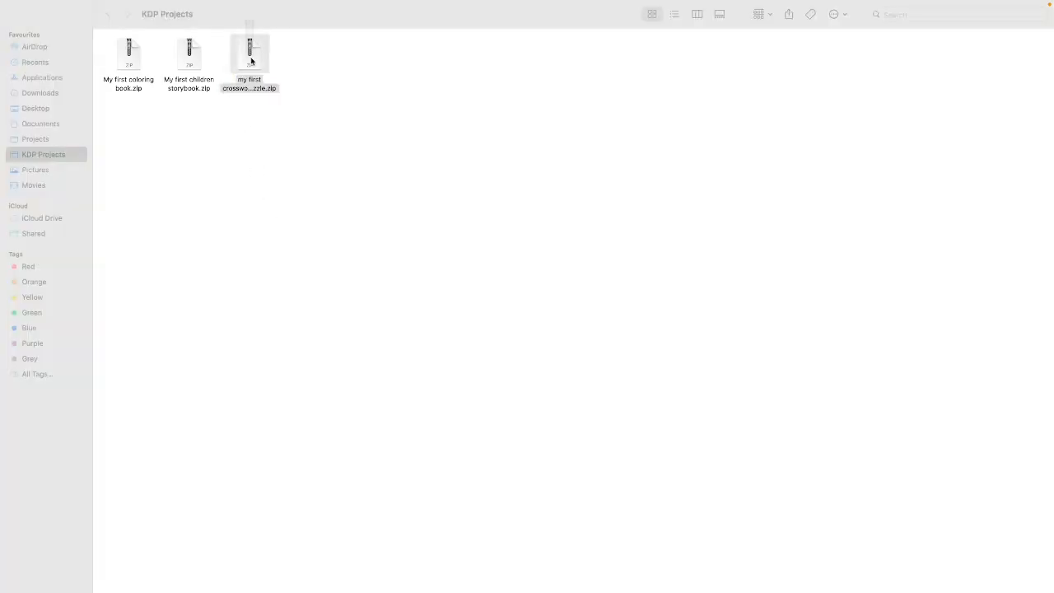
drag(280, 76, 403, 151)
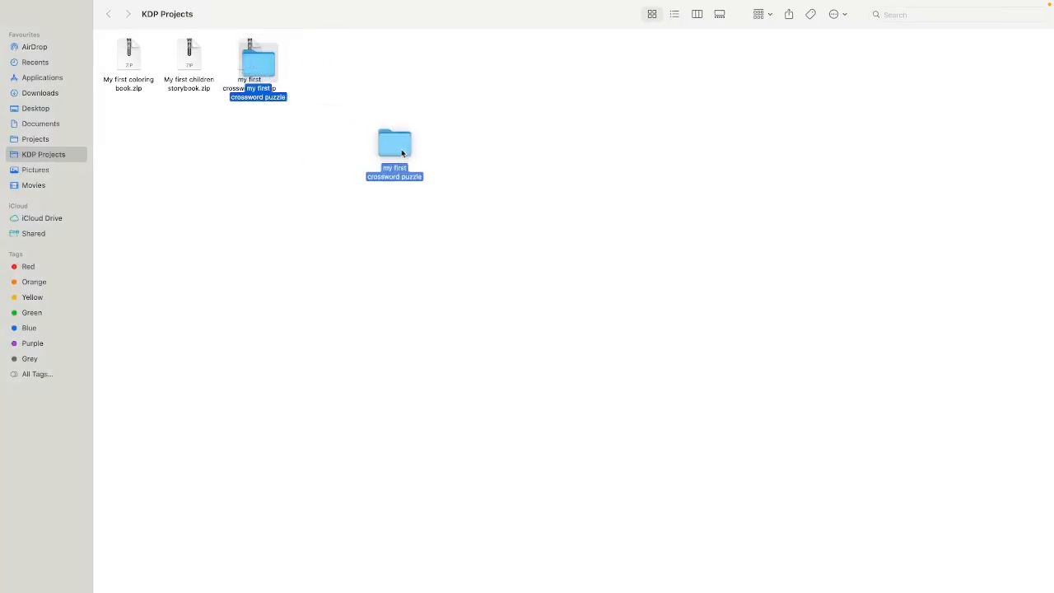
double_click(403, 151)
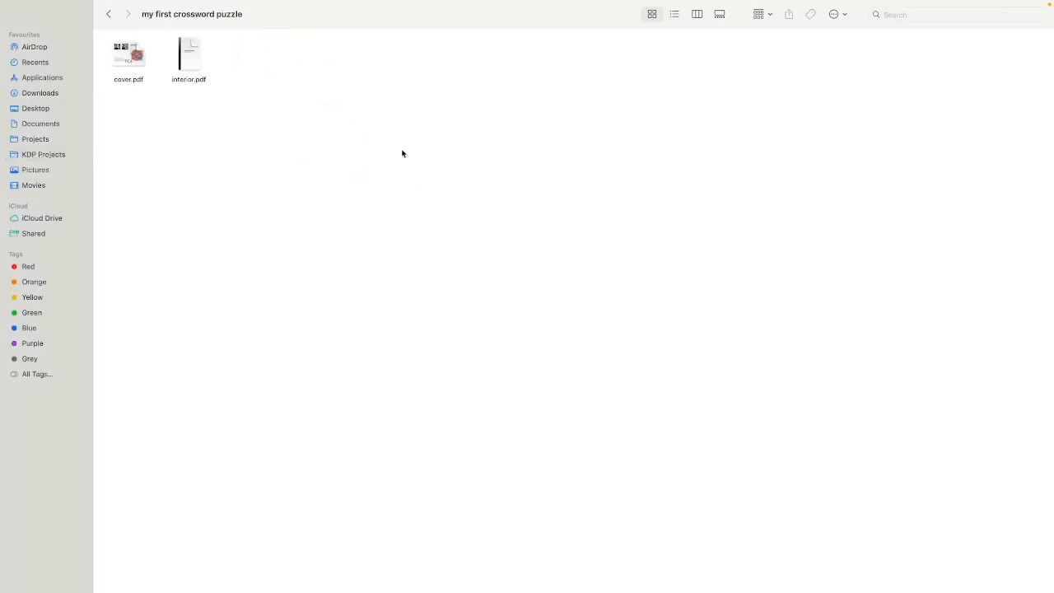
Open cover.pdf in Preview, enlarge its window to inspect the exported cover, and close it
click(121, 58)
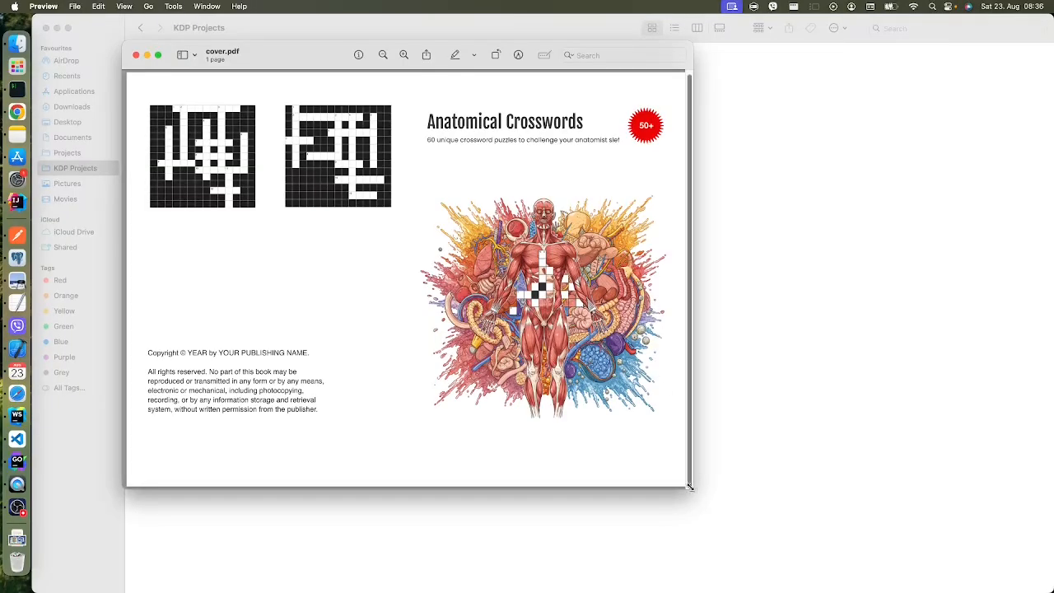
drag(689, 487, 800, 507)
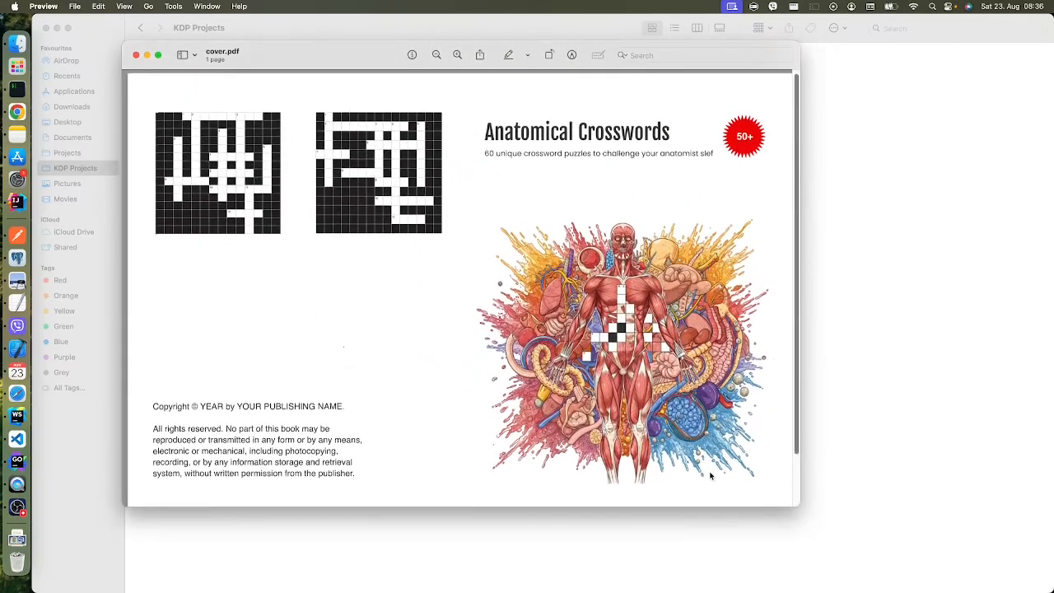
scroll(706, 476, down, 2)
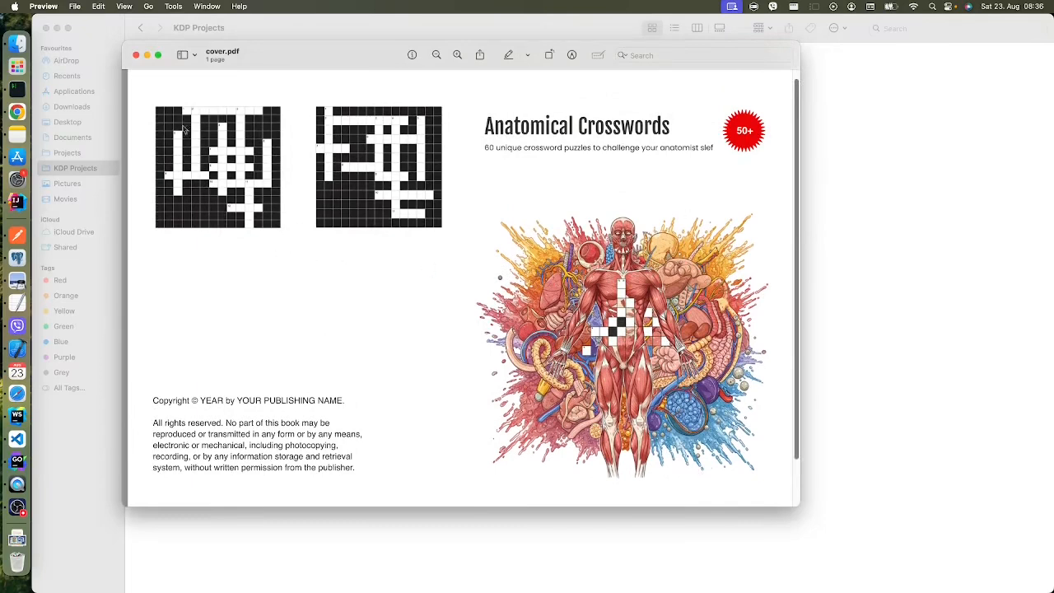
click(135, 54)
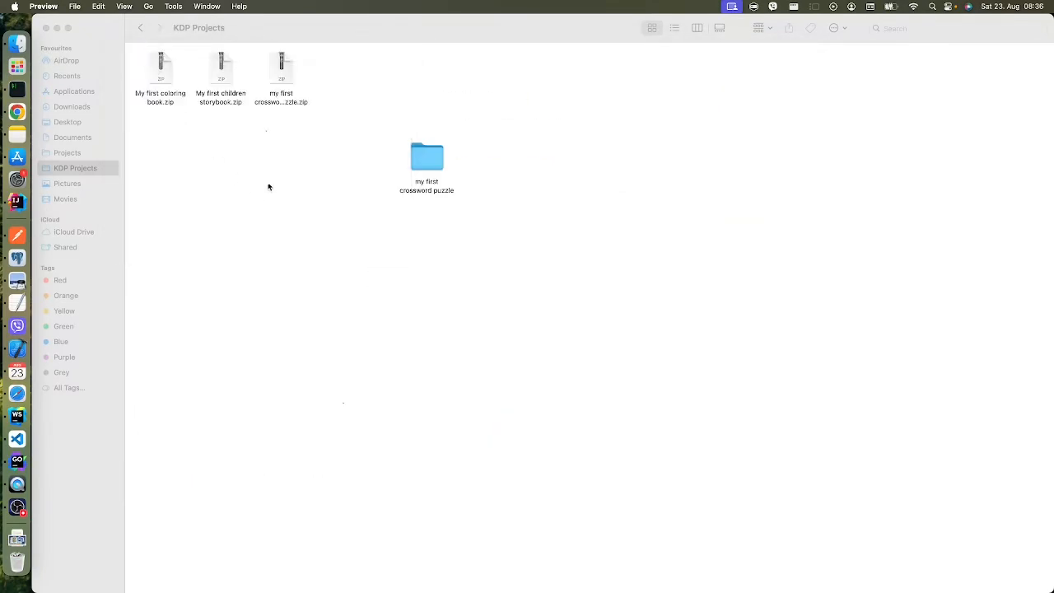
Open interior.pdf from the "my first crossword puzzle" folder and examine its crossword pages from Crossword #1 to Crossword #12
double_click(411, 159)
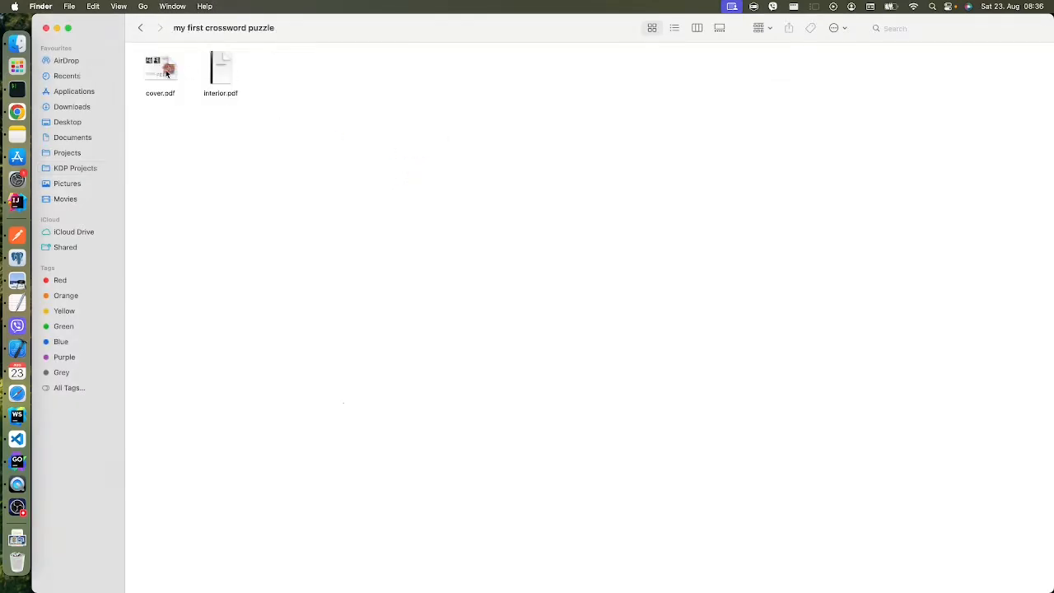
double_click(220, 67)
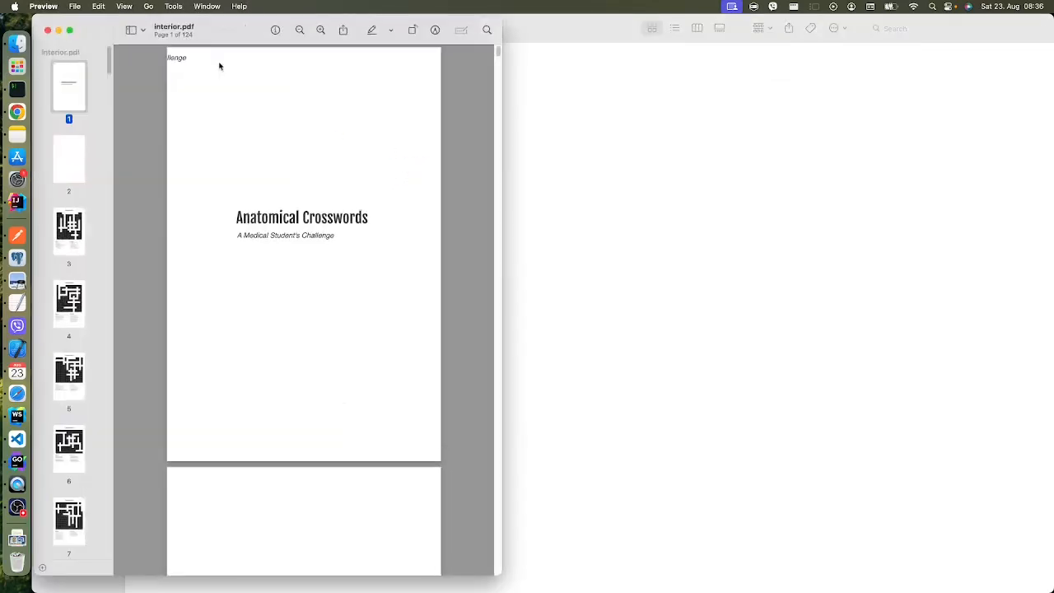
click(79, 236)
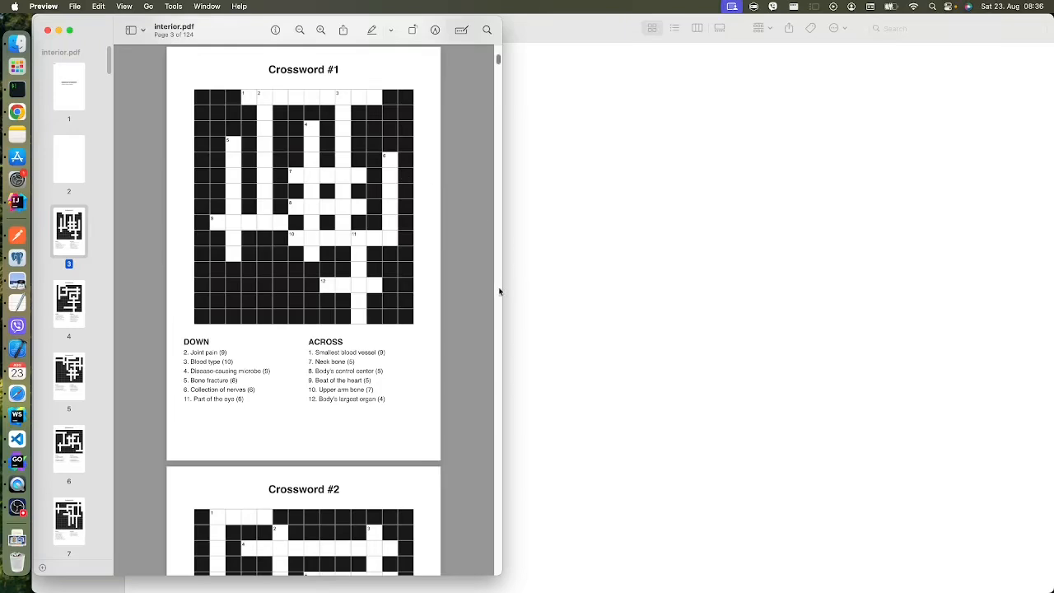
scroll(404, 326, down, 10)
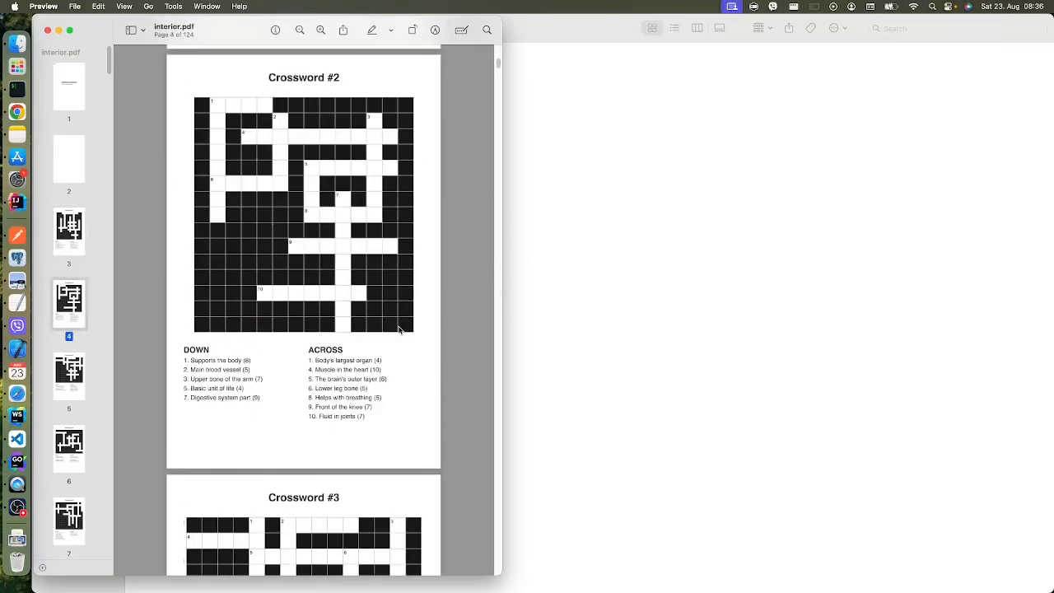
scroll(399, 329, down, 20)
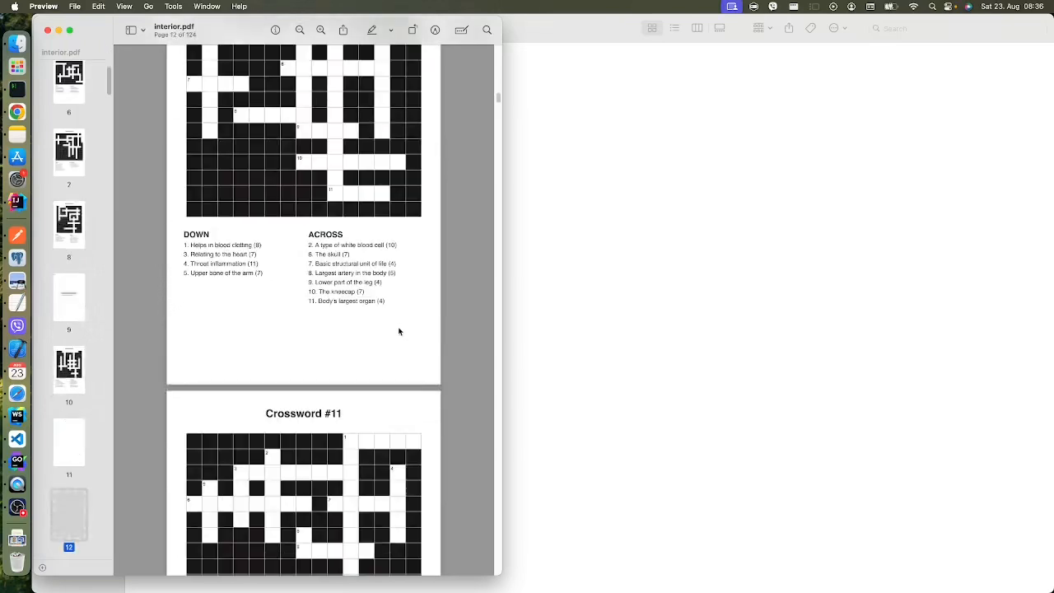
scroll(399, 331, down, 15)
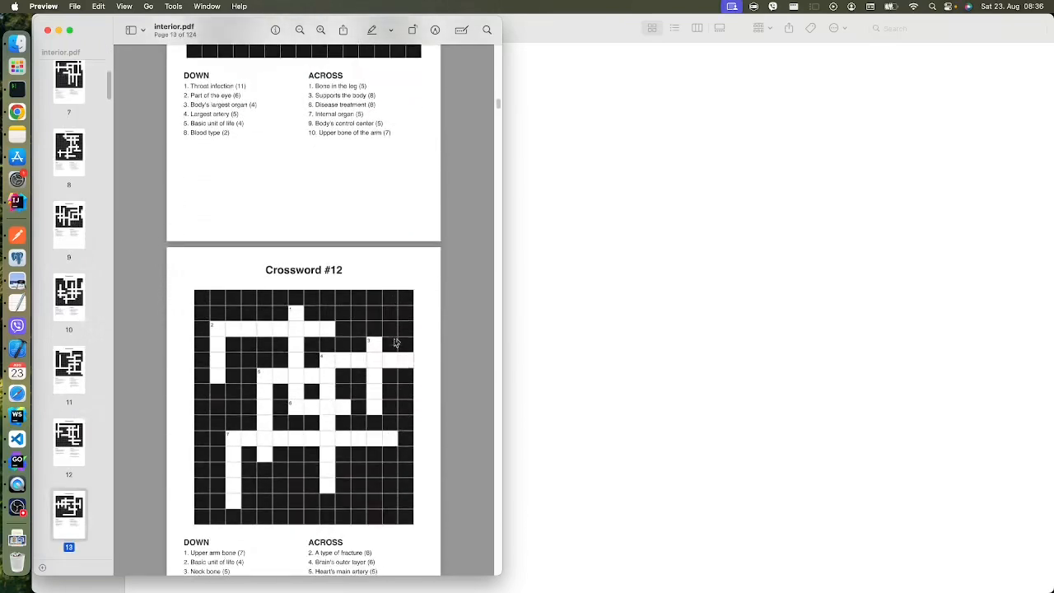